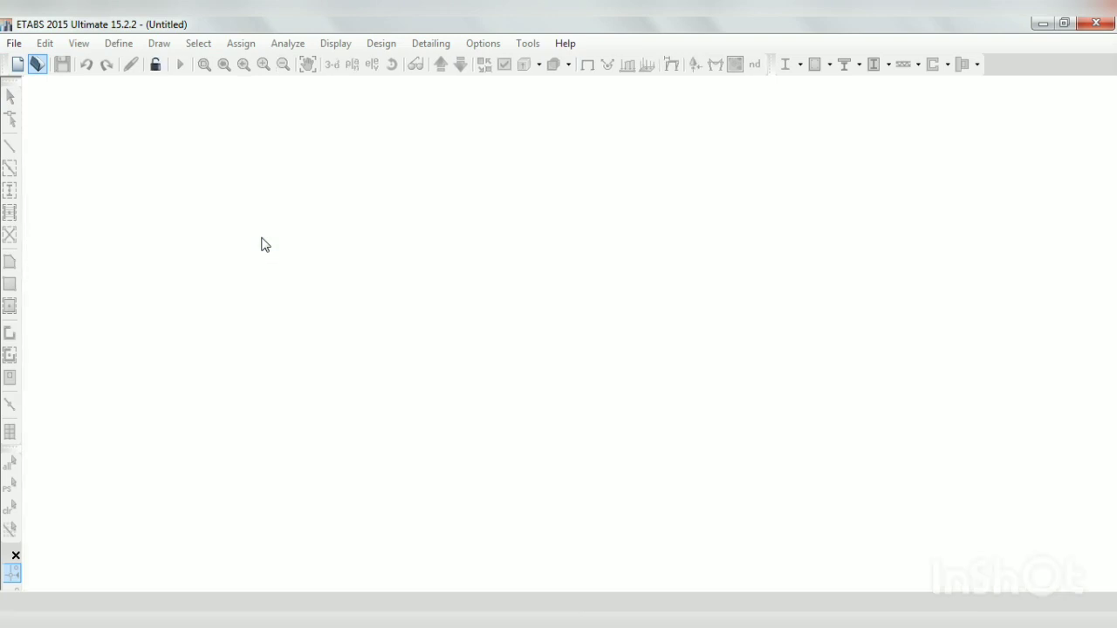
# - Initialize a new model with built-in settings: Metric SI units, Indian steel sections, IS 800:2007 steel code and IS 456:2000 concrete code
pyautogui.click(419, 281)
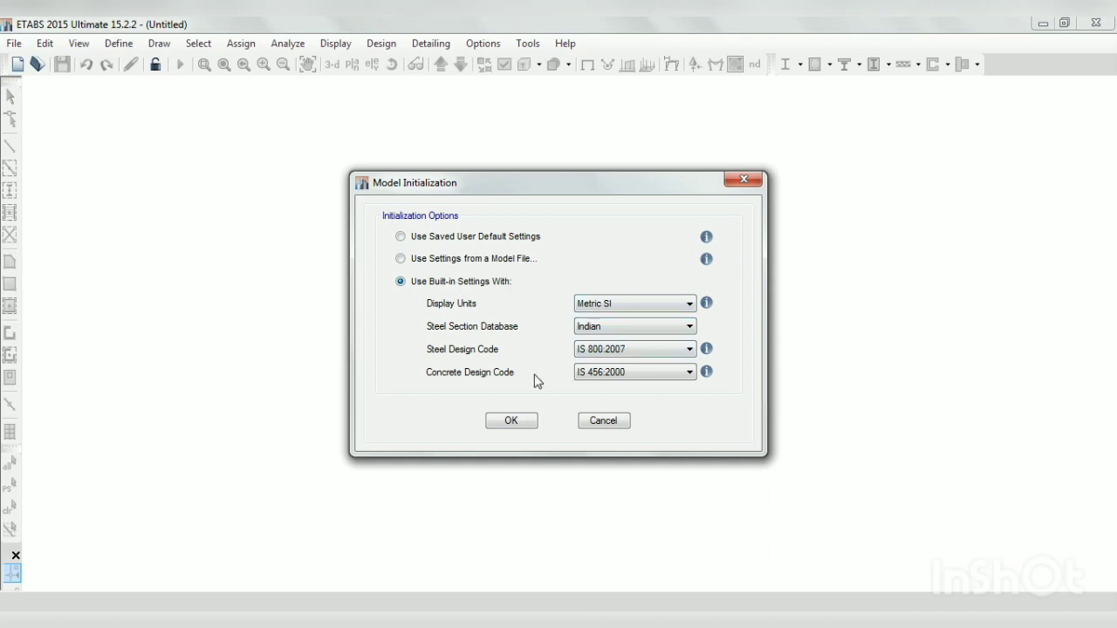
pyautogui.click(597, 304)
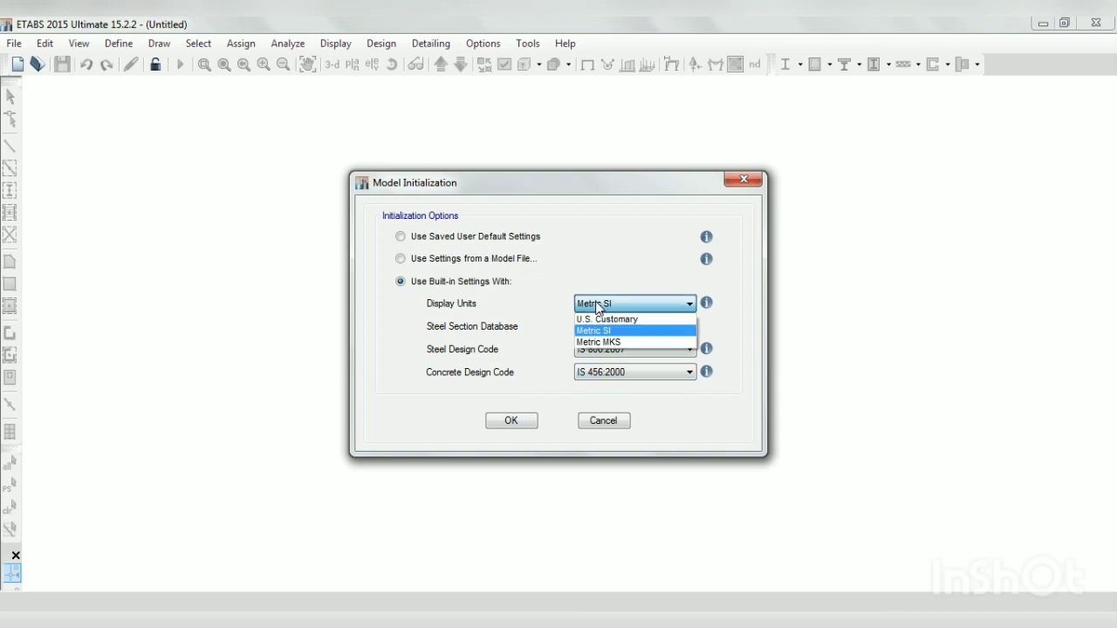
pyautogui.click(602, 326)
pyautogui.click(615, 326)
pyautogui.click(615, 328)
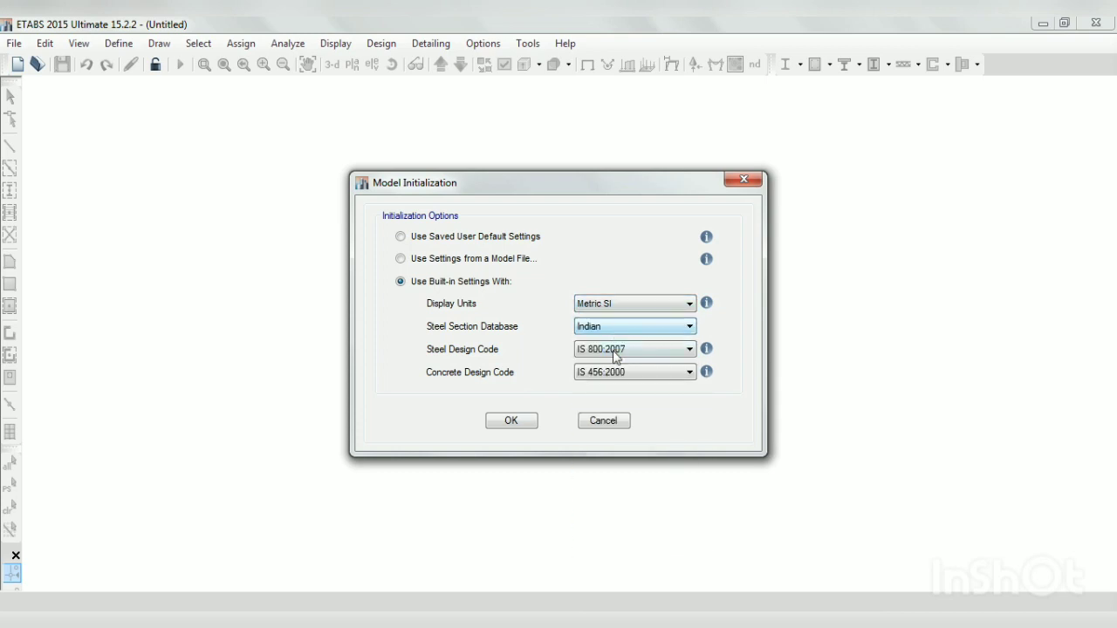
pyautogui.click(616, 350)
pyautogui.click(616, 351)
pyautogui.click(605, 371)
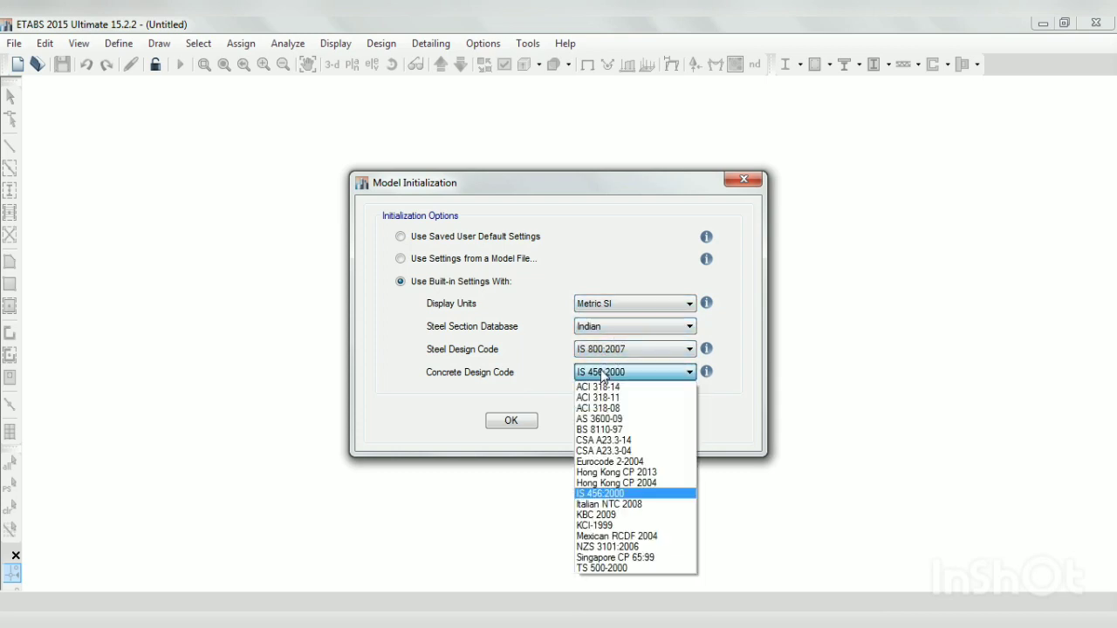
pyautogui.click(604, 371)
pyautogui.click(520, 422)
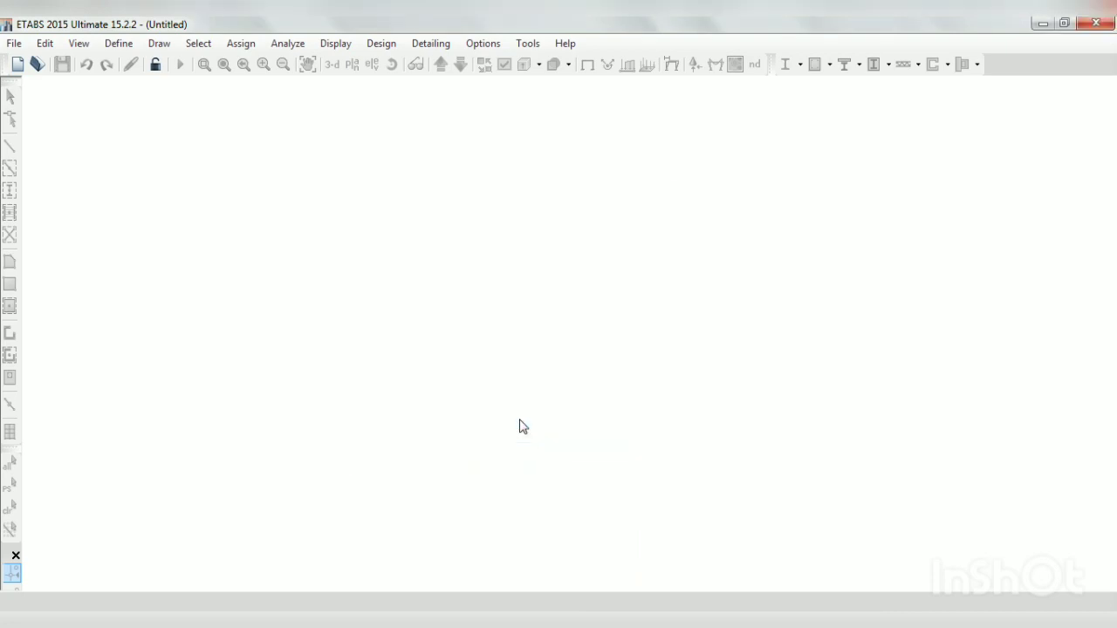
# - Switch to eq.pdf in Adobe Reader and examine the example building's plan and elevation for bay spacings and storey heights
pyautogui.click(455, 621)
pyautogui.scroll(2, 457, 261)
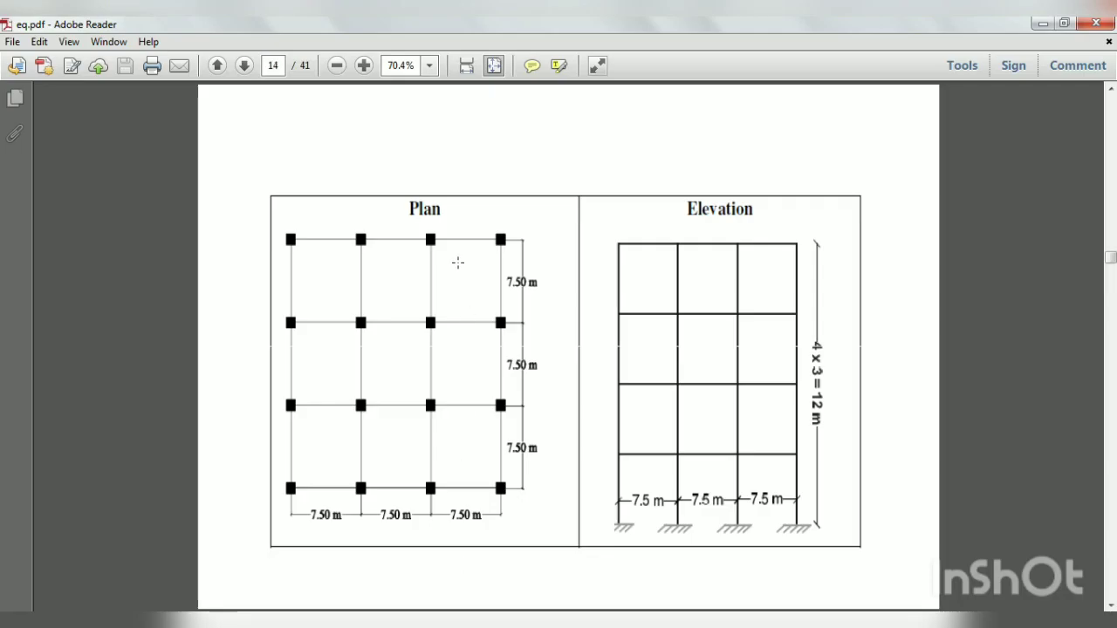
pyautogui.scroll(-2, 458, 262)
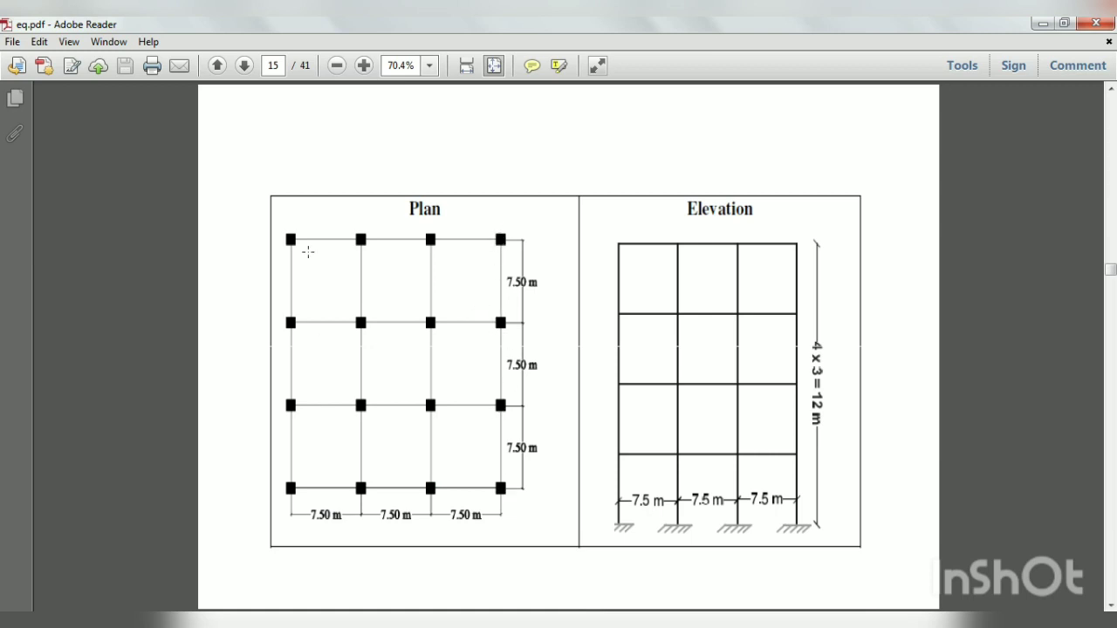
pyautogui.click(1042, 23)
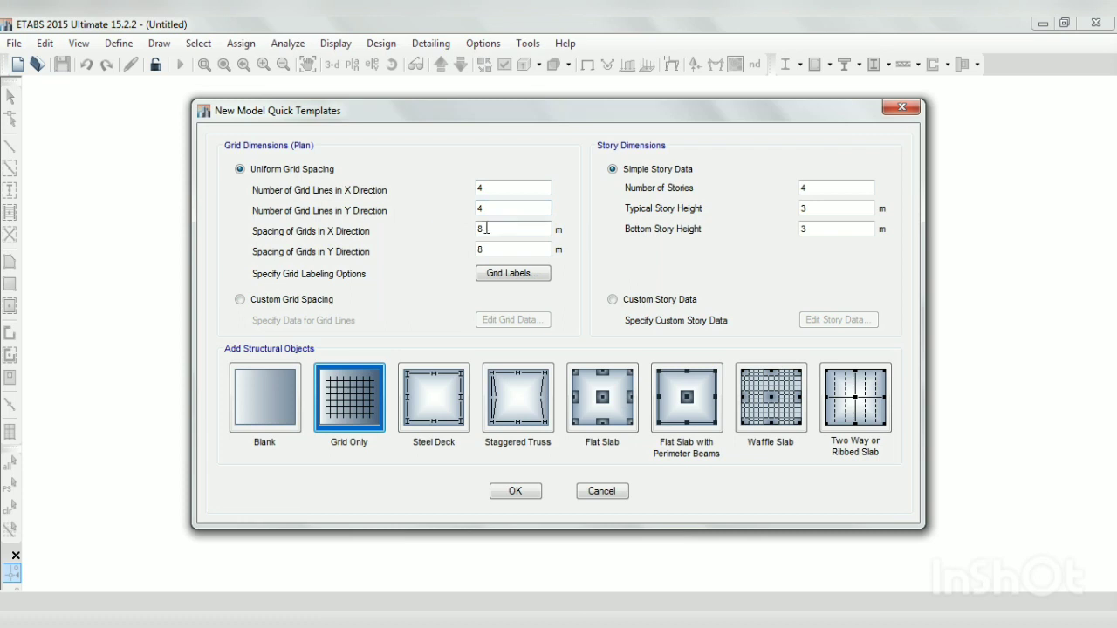
# - Set the grid spacing to 7.5 m in both X and Y directions and create the grid-only model
pyautogui.moveTo(487, 229); pyautogui.dragTo(471, 228)
pyautogui.write('7.5')
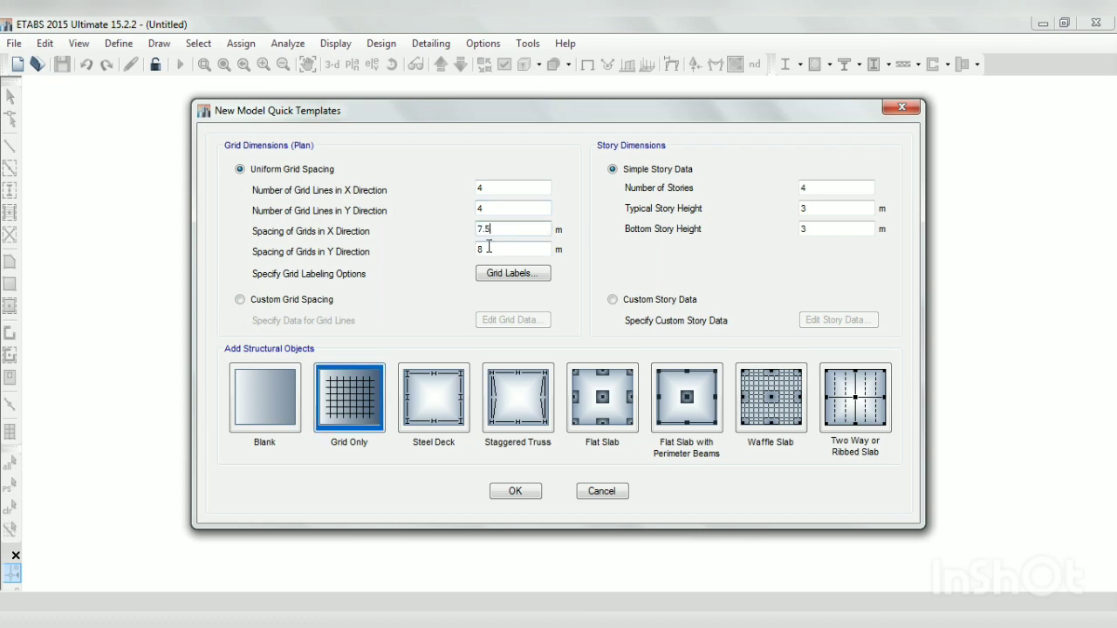
pyautogui.press('Tab')
pyautogui.write('7')
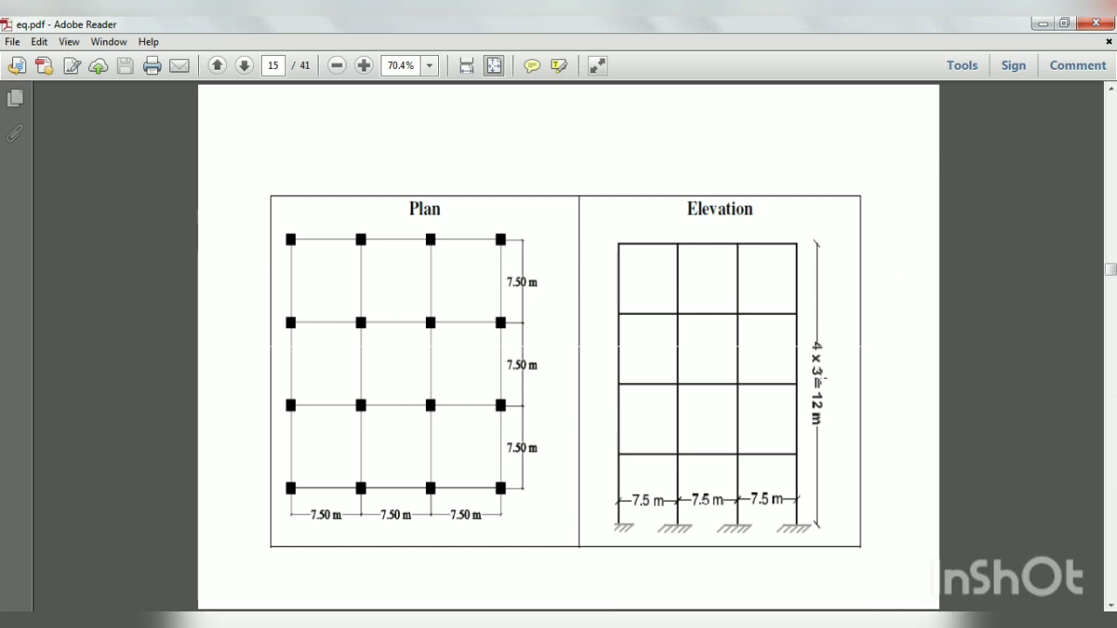
pyautogui.click(1042, 24)
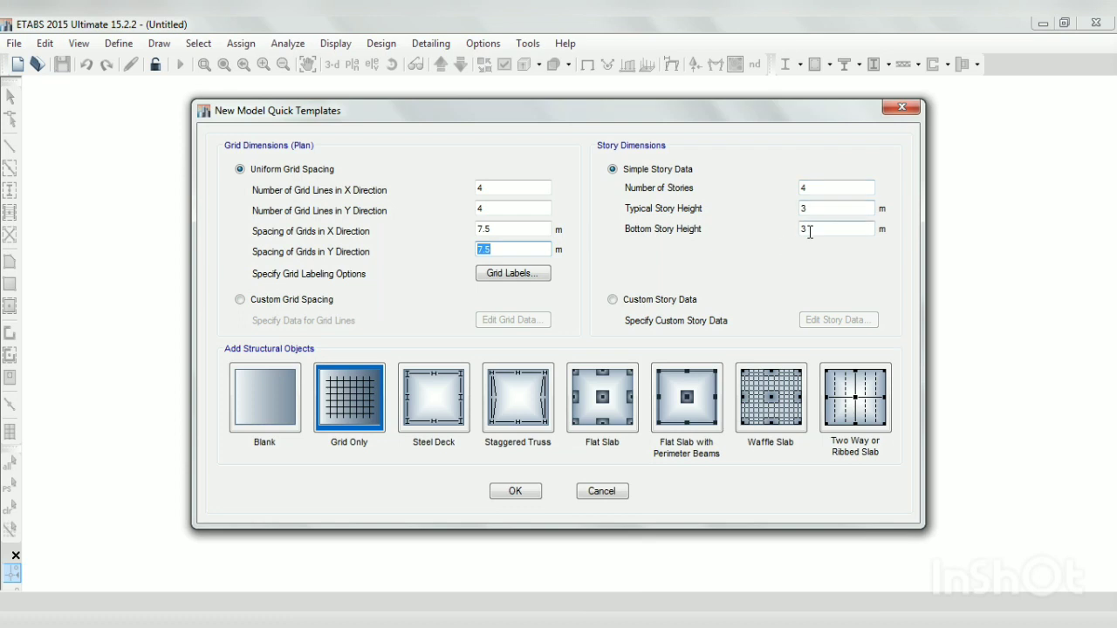
pyautogui.click(515, 493)
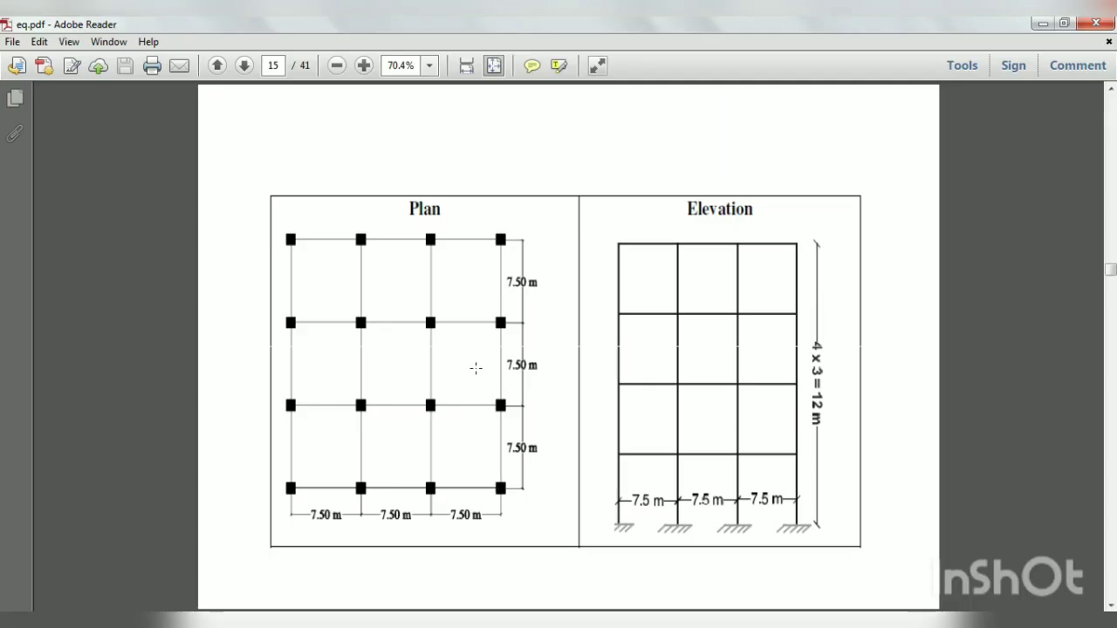
# - Review the example's column, beam and slab data and its plan in eq.pdf in Adobe Reader
pyautogui.press('pageup')
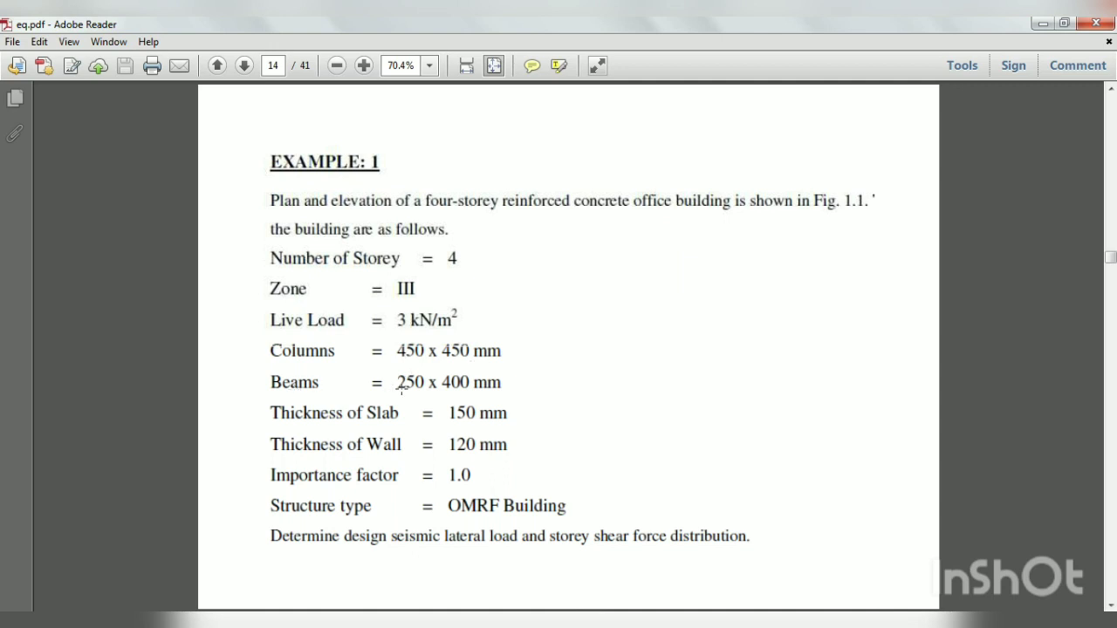
pyautogui.press('pagedown')
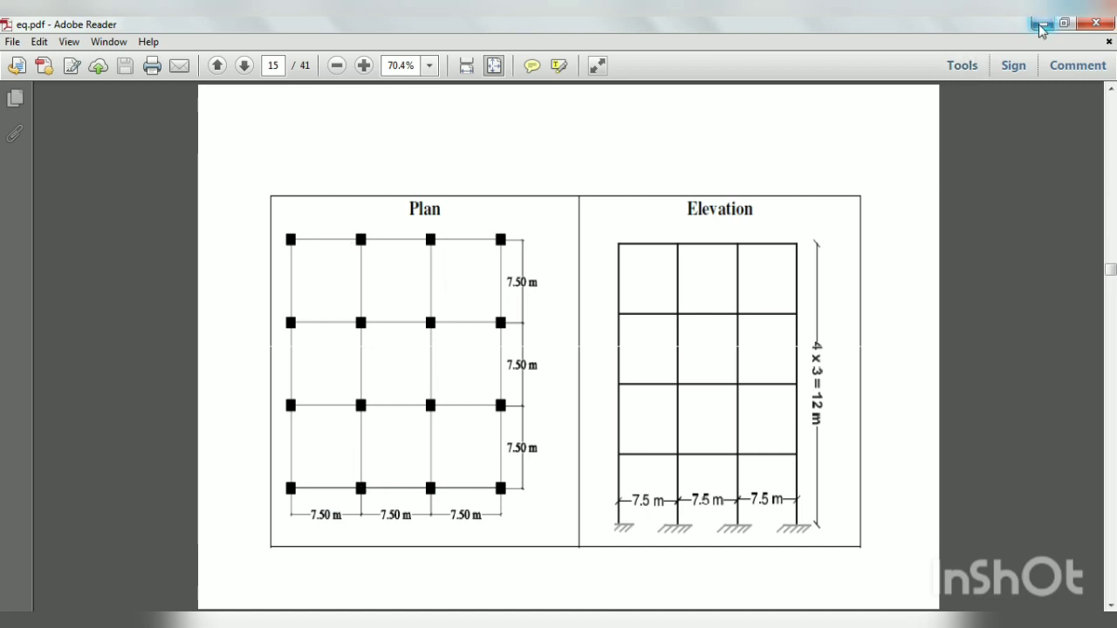
pyautogui.press('pageup')
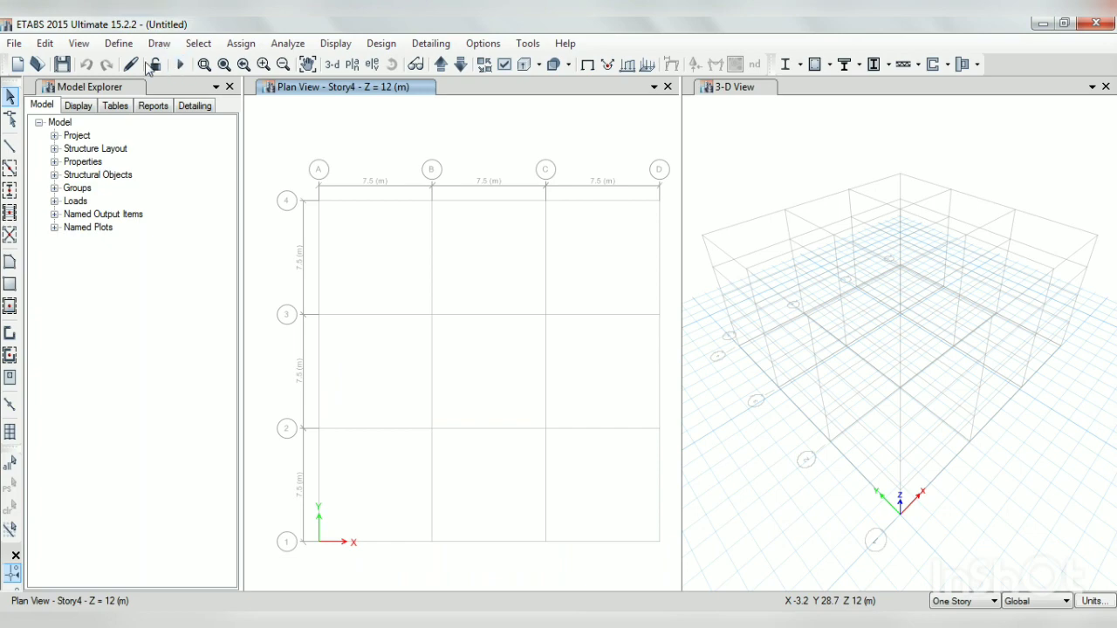
# - Add a new concrete material with region India, Indian standard and grade M20, keeping its default property data
pyautogui.click(118, 43)
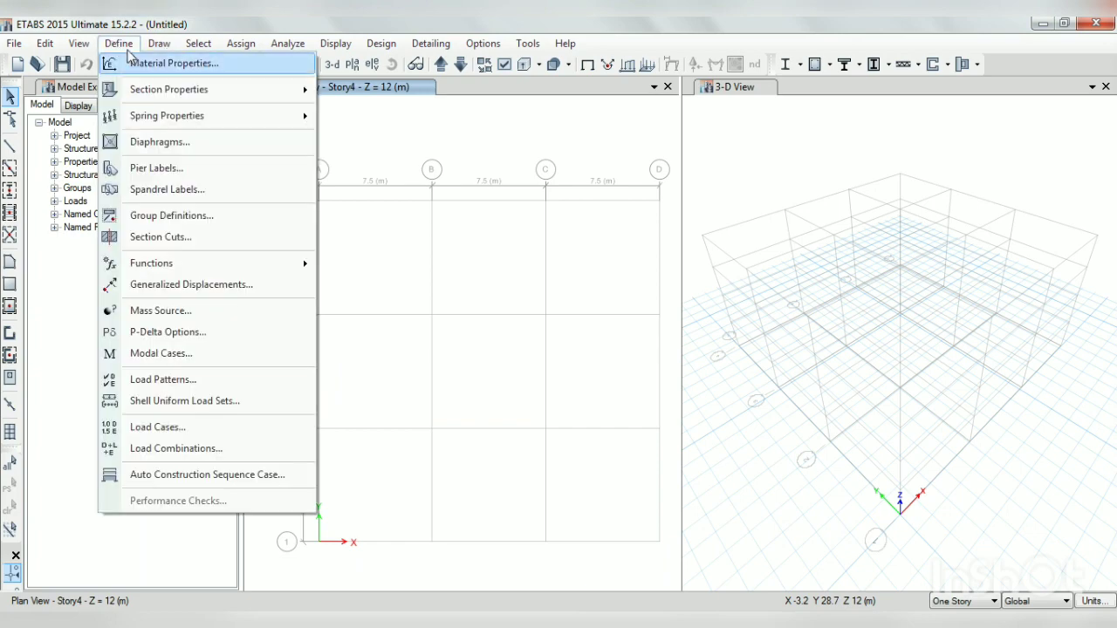
pyautogui.click(175, 63)
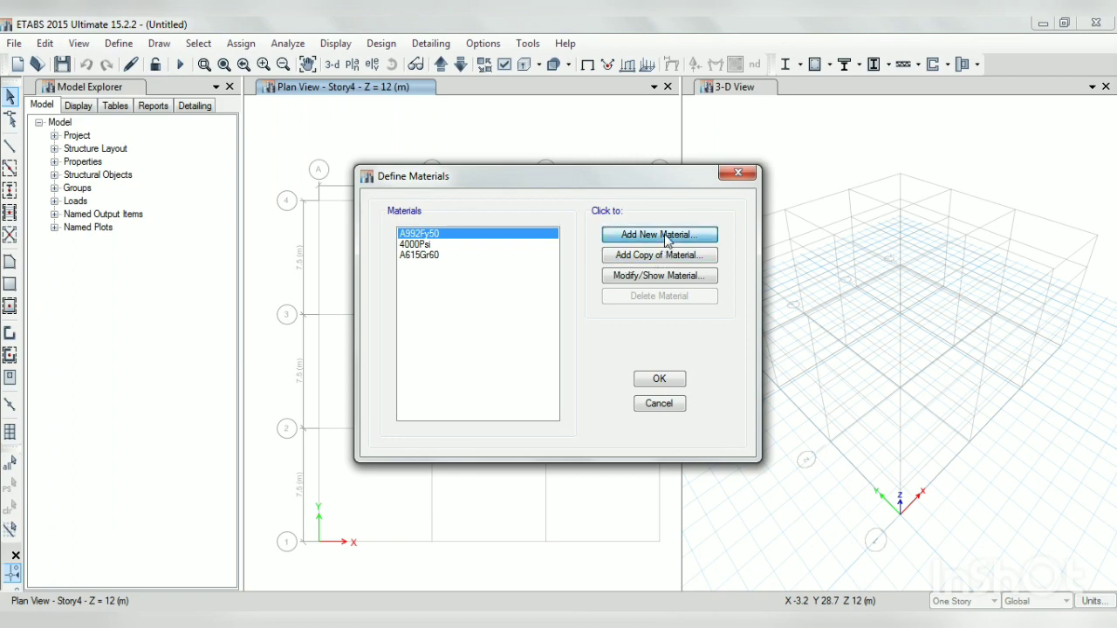
pyautogui.click(663, 235)
pyautogui.click(576, 277)
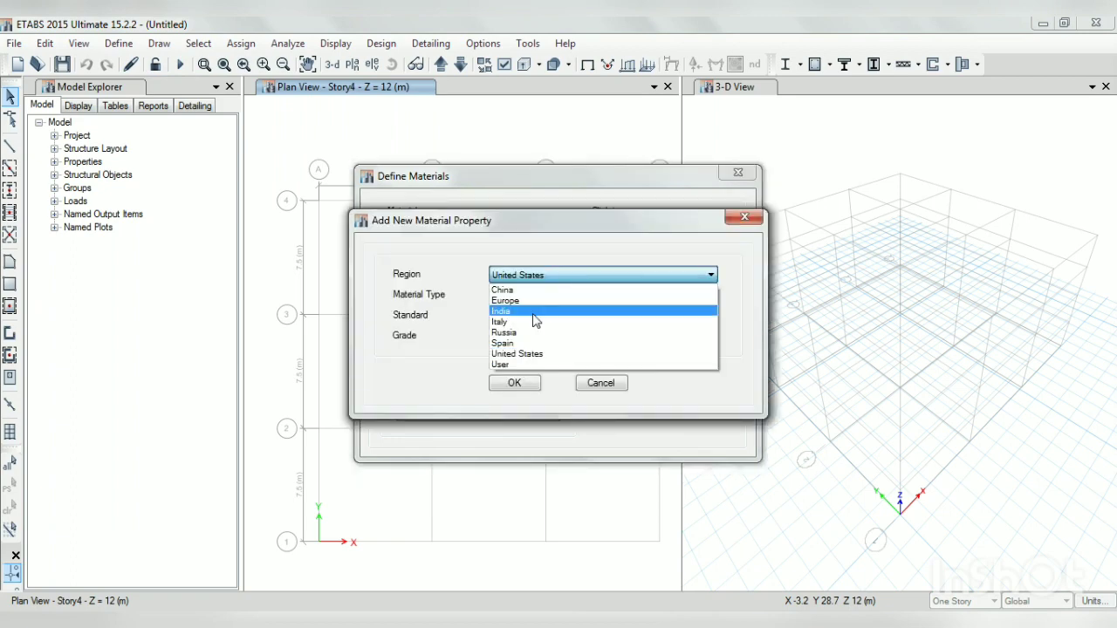
pyautogui.click(534, 312)
pyautogui.click(523, 296)
pyautogui.click(522, 319)
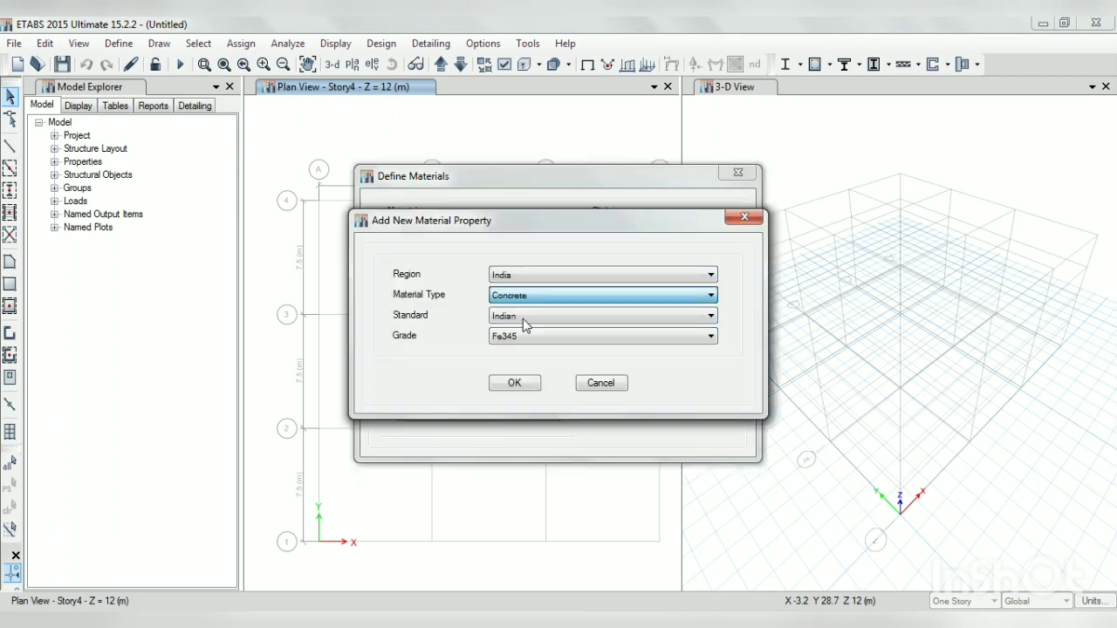
pyautogui.click(520, 335)
pyautogui.click(513, 370)
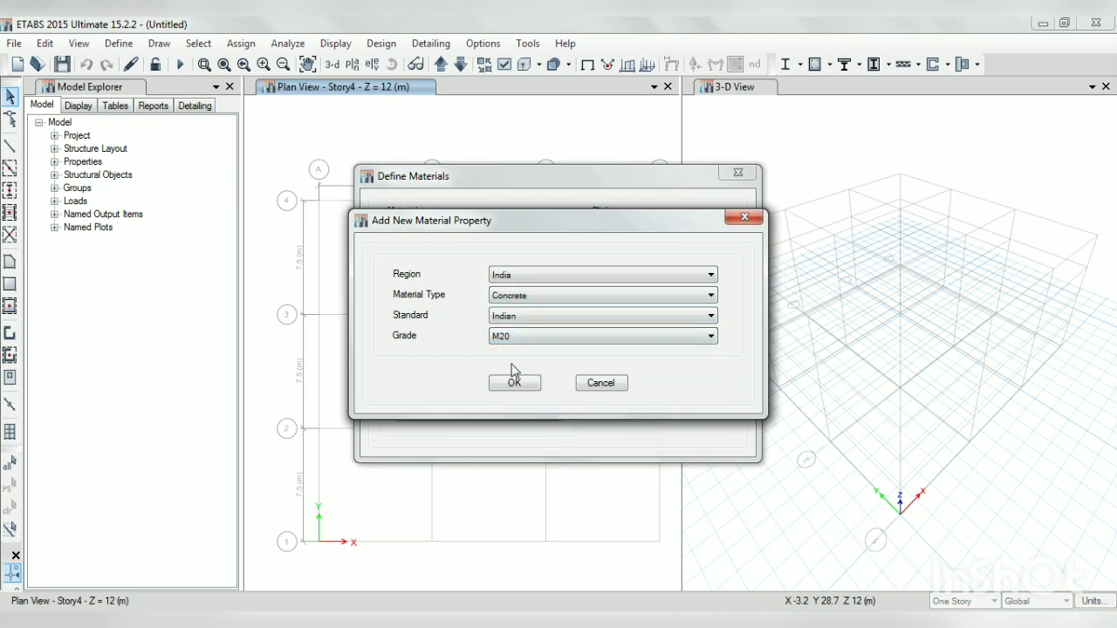
pyautogui.click(514, 384)
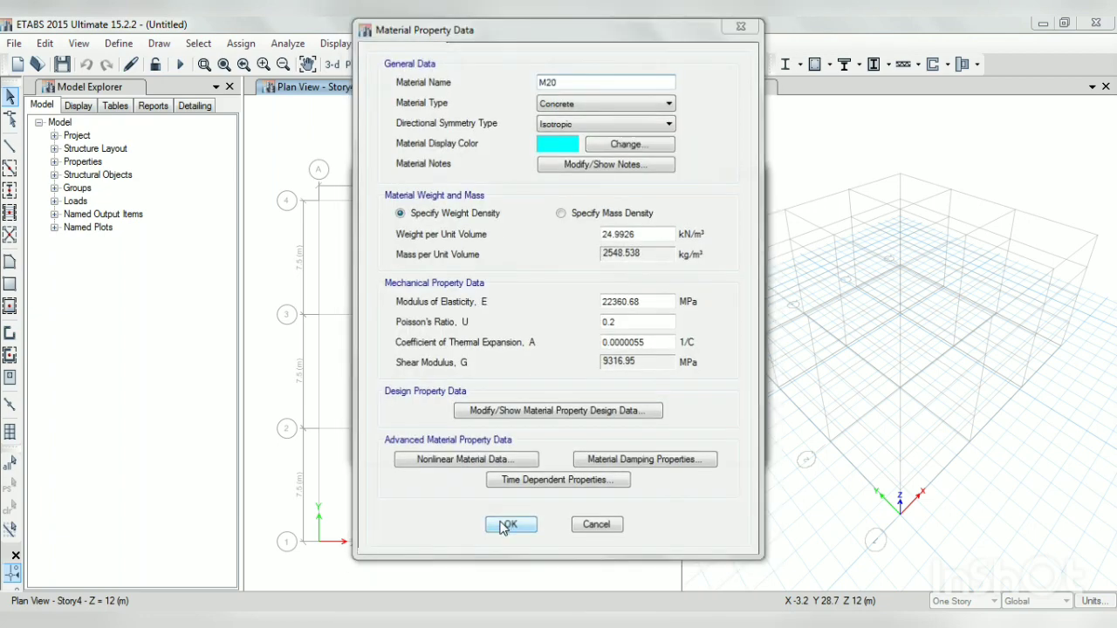
pyautogui.click(505, 526)
# - Add an Indian rebar material of HYSD Grade 415 with its default properties
pyautogui.click(636, 240)
pyautogui.click(516, 297)
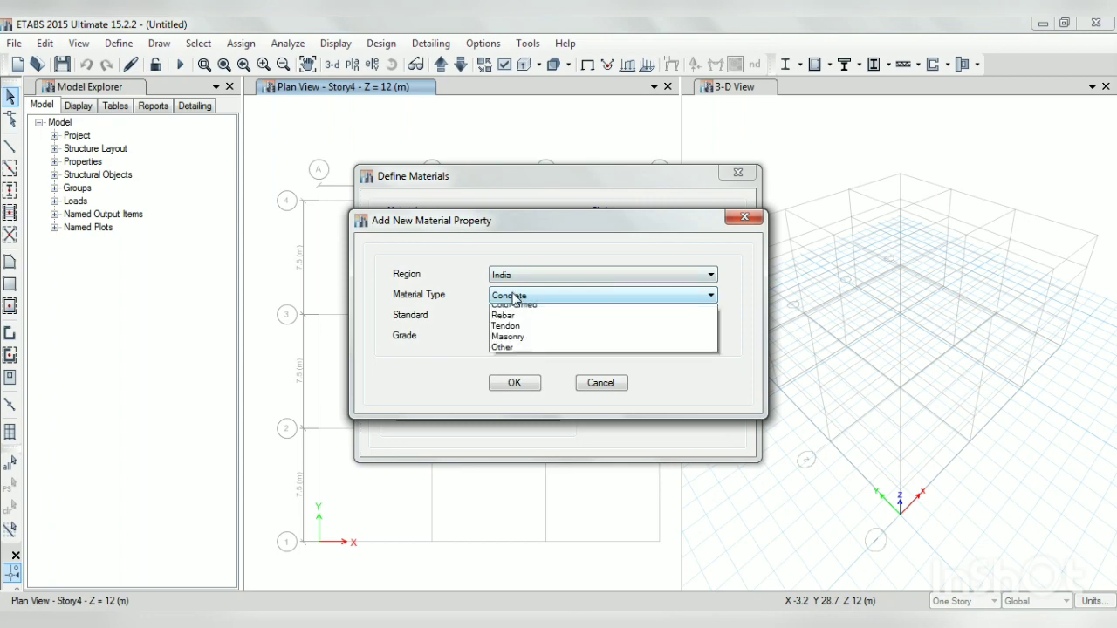
pyautogui.click(518, 353)
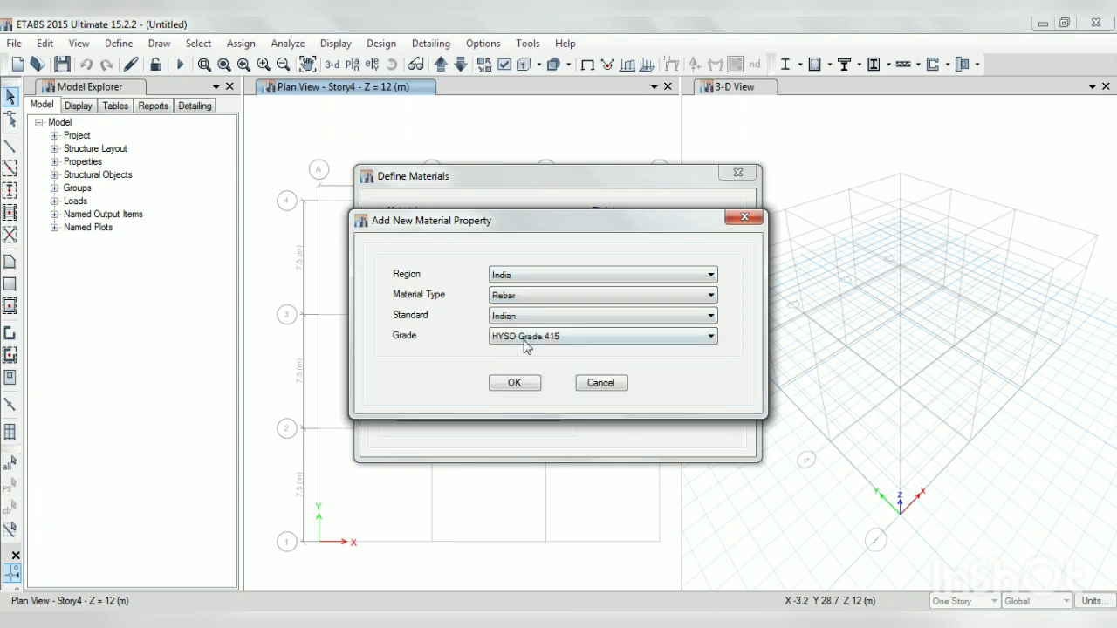
pyautogui.click(514, 382)
pyautogui.click(516, 484)
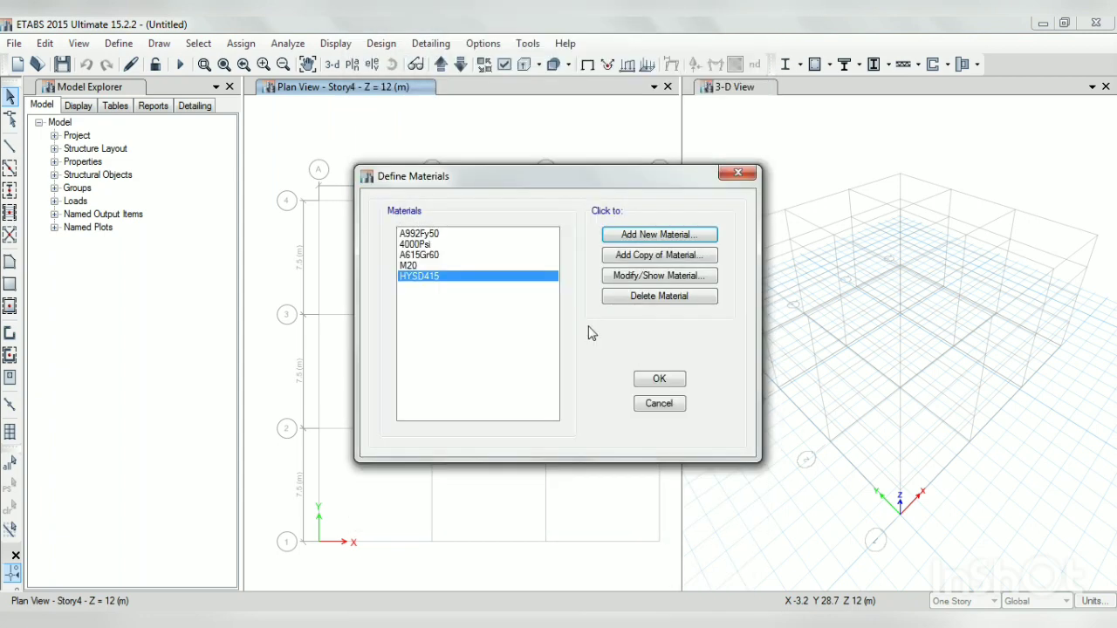
# - Add an Indian rebar material of Mild Grade 250 and accept the material definitions
pyautogui.click(637, 241)
pyautogui.click(558, 336)
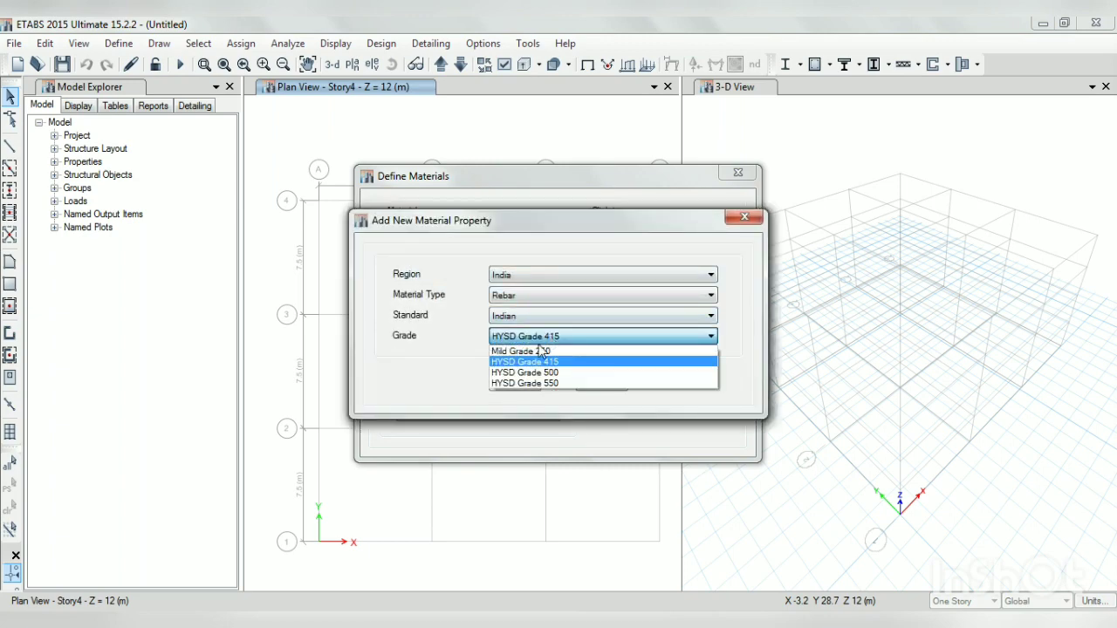
pyautogui.click(541, 351)
pyautogui.click(527, 385)
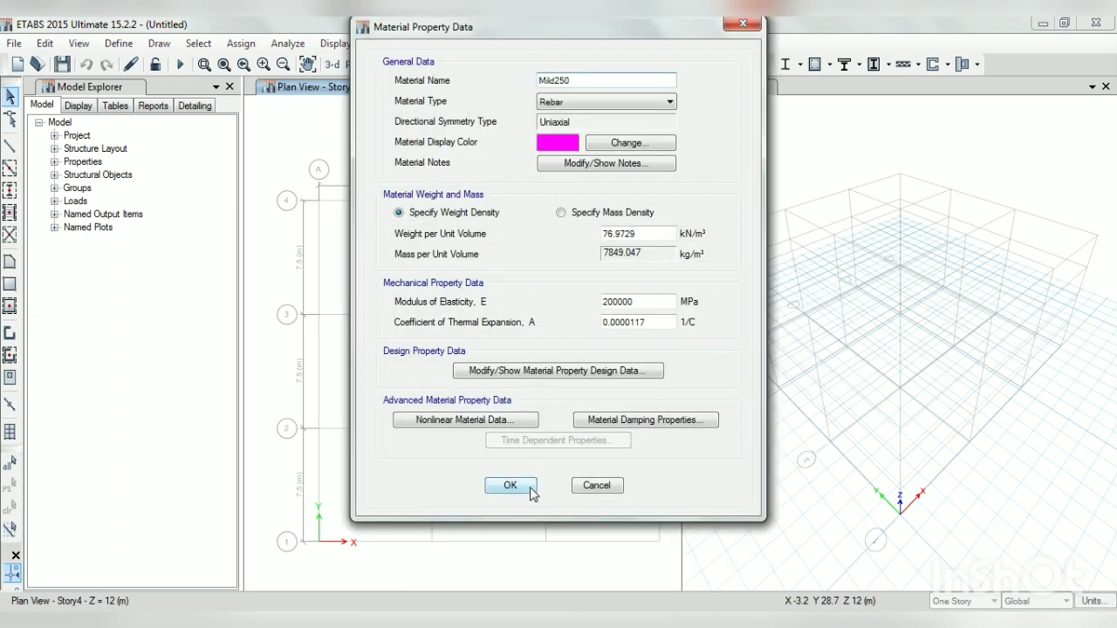
pyautogui.click(519, 489)
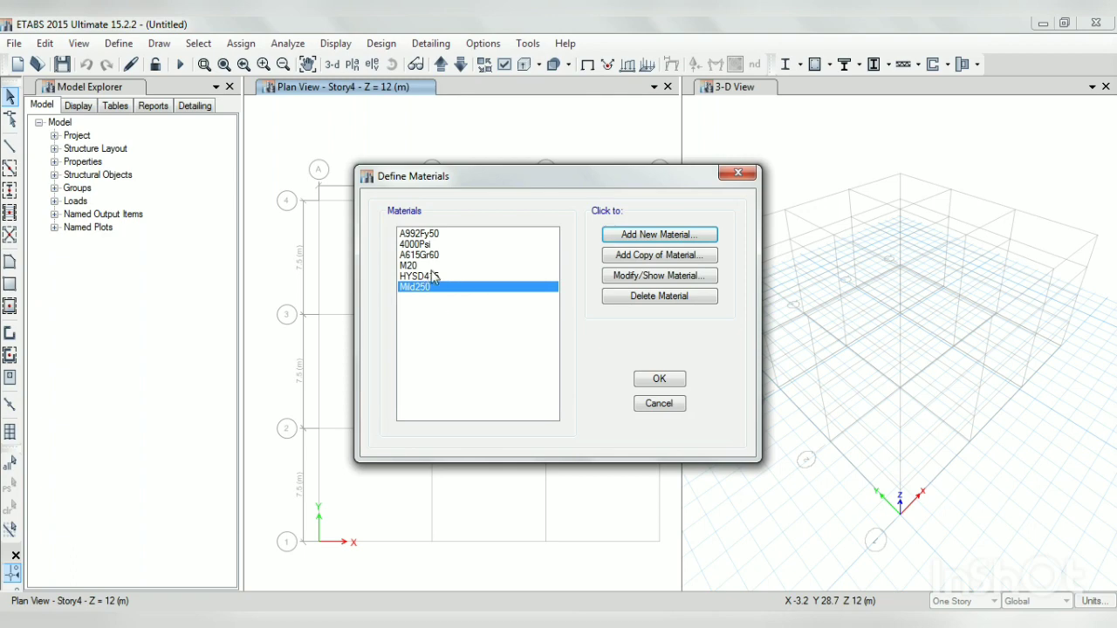
pyautogui.click(658, 379)
# - Add a concrete rectangular frame section named "C 450 X 450" with M20 as its material
pyautogui.click(117, 43)
pyautogui.moveTo(168, 89)
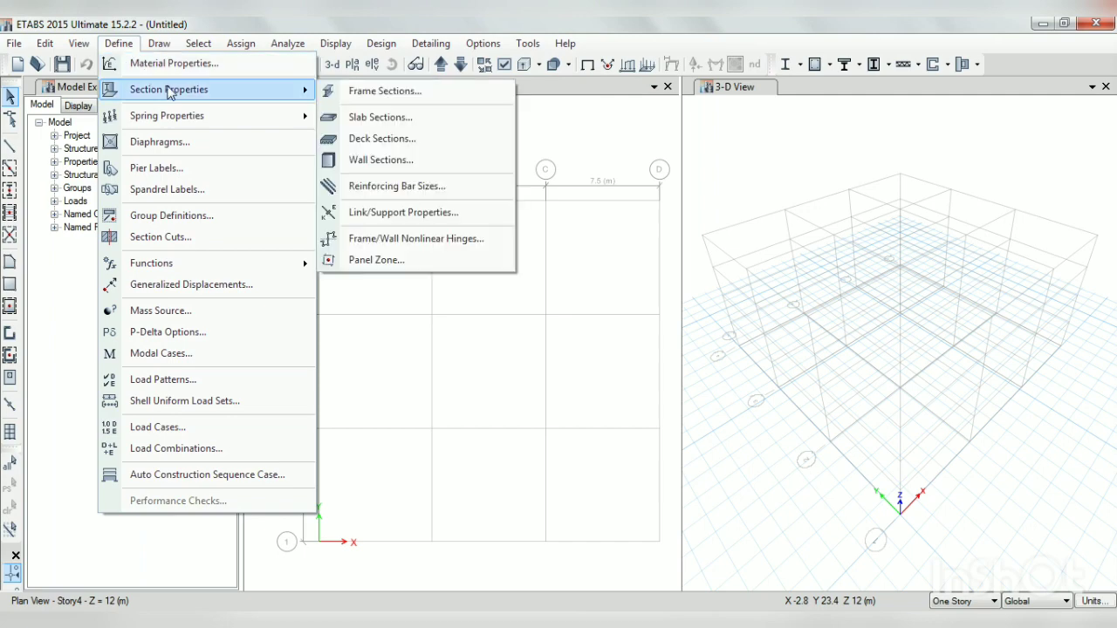
pyautogui.click(373, 92)
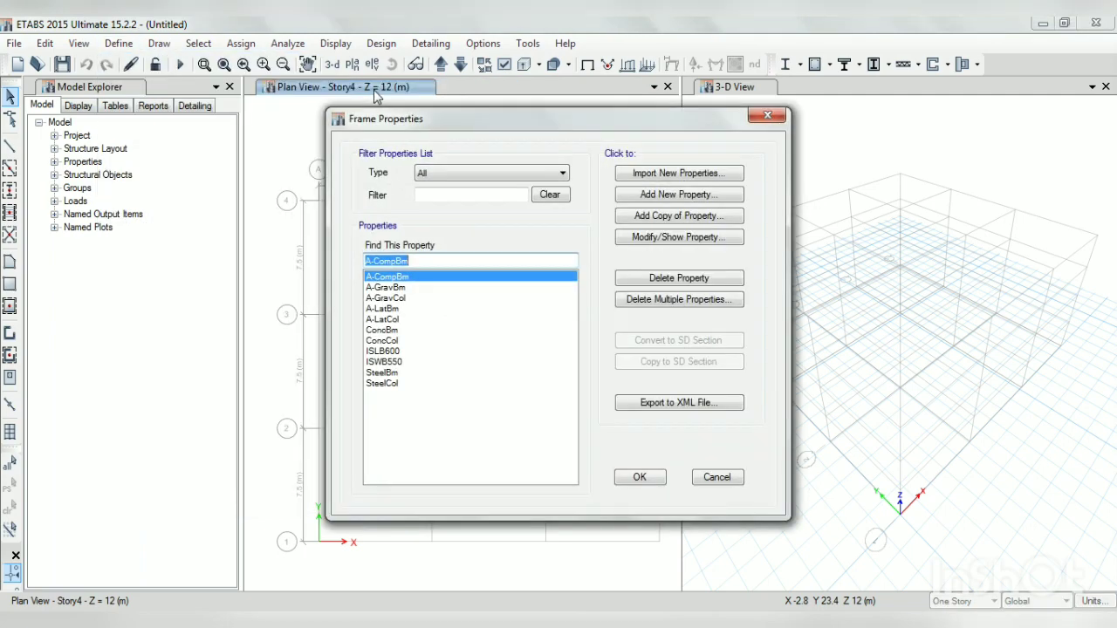
pyautogui.click(689, 195)
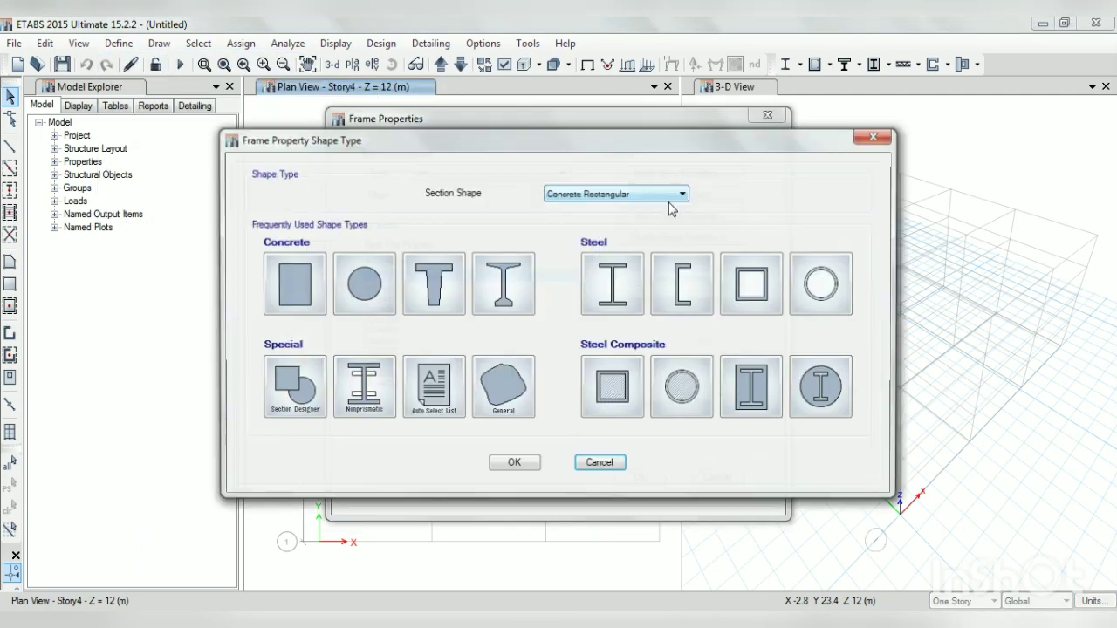
pyautogui.click(291, 286)
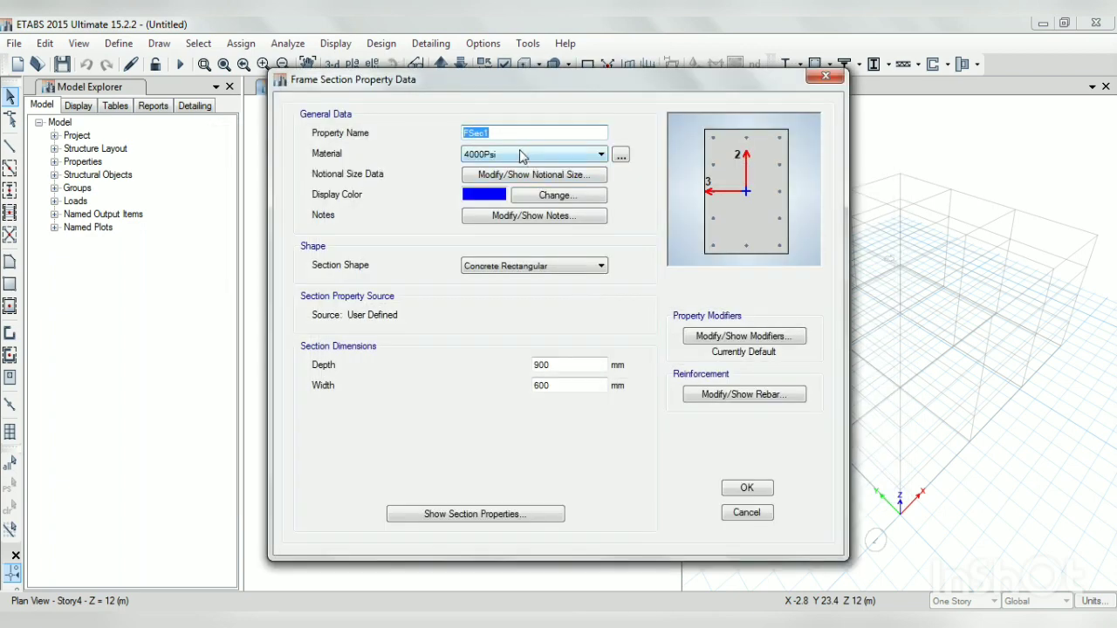
pyautogui.write('C 450 X 450')
pyautogui.click(586, 155)
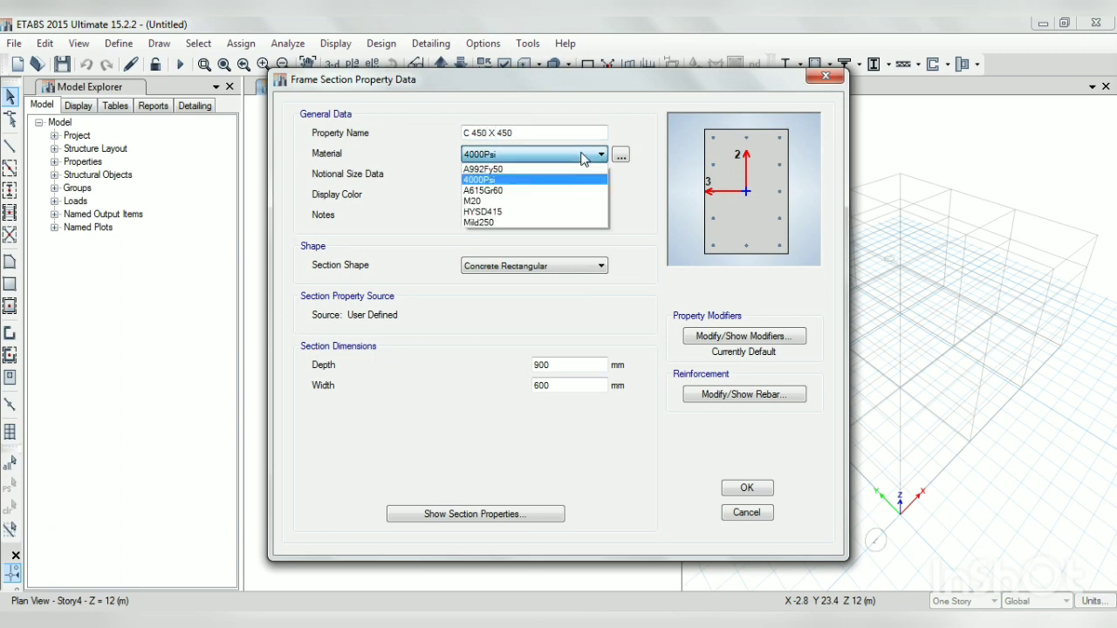
pyautogui.click(541, 200)
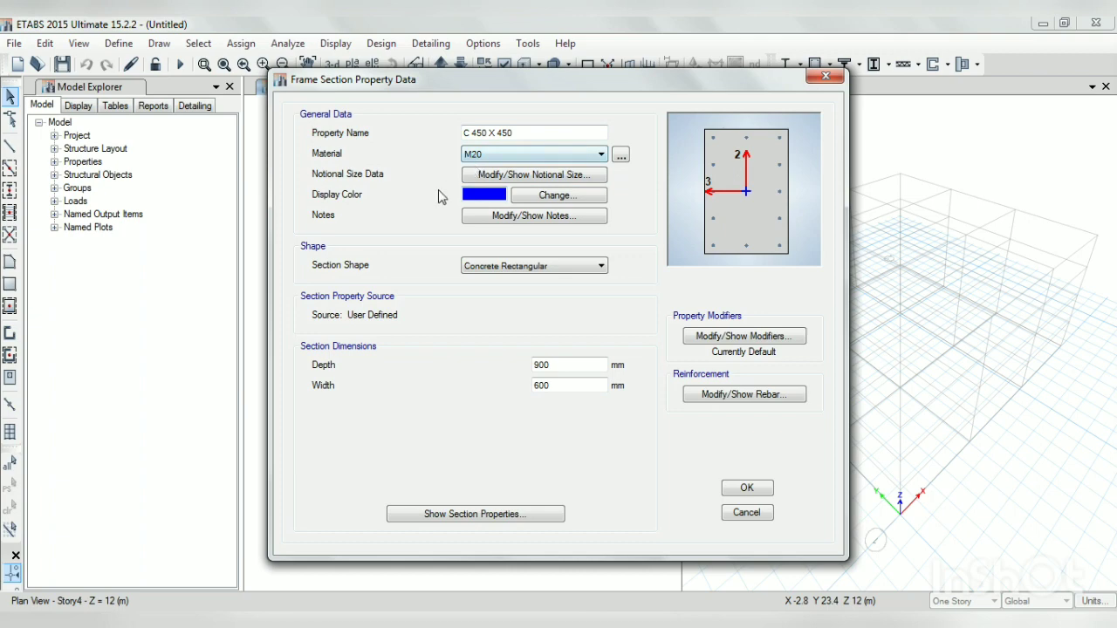
# - Set the column section's depth and width to 450 mm each
pyautogui.doubleClick(541, 365)
pyautogui.write('45')
pyautogui.write('0')
pyautogui.press('Tab')
pyautogui.write('45')
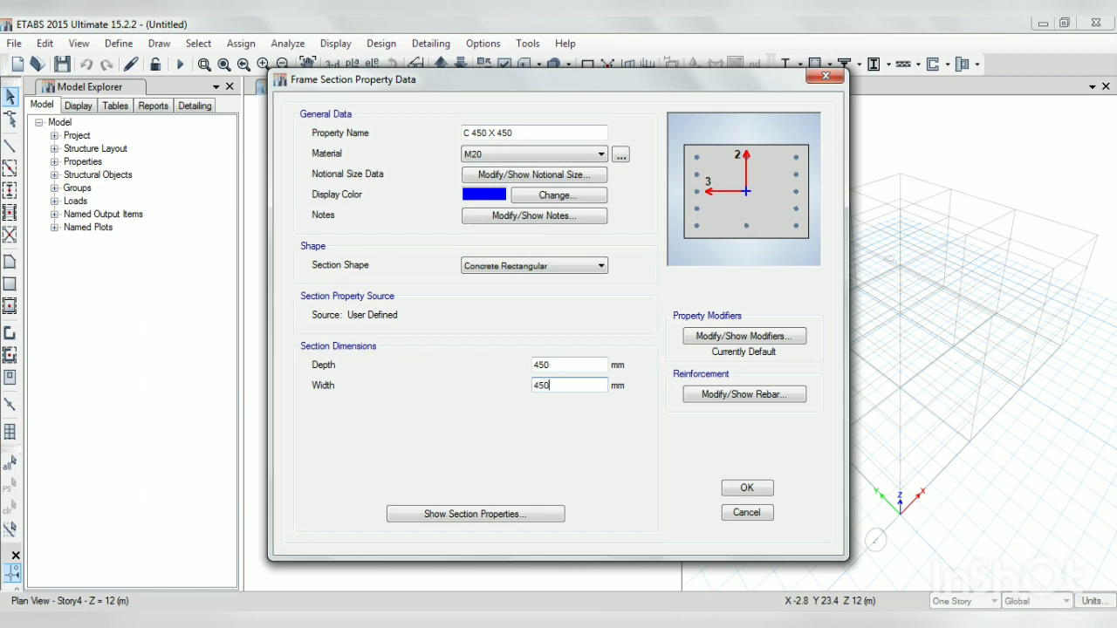
# - Assign HYSD415 longitudinal bars and Mild250 ties to the column section's reinforcement and accept the section
pyautogui.click(738, 395)
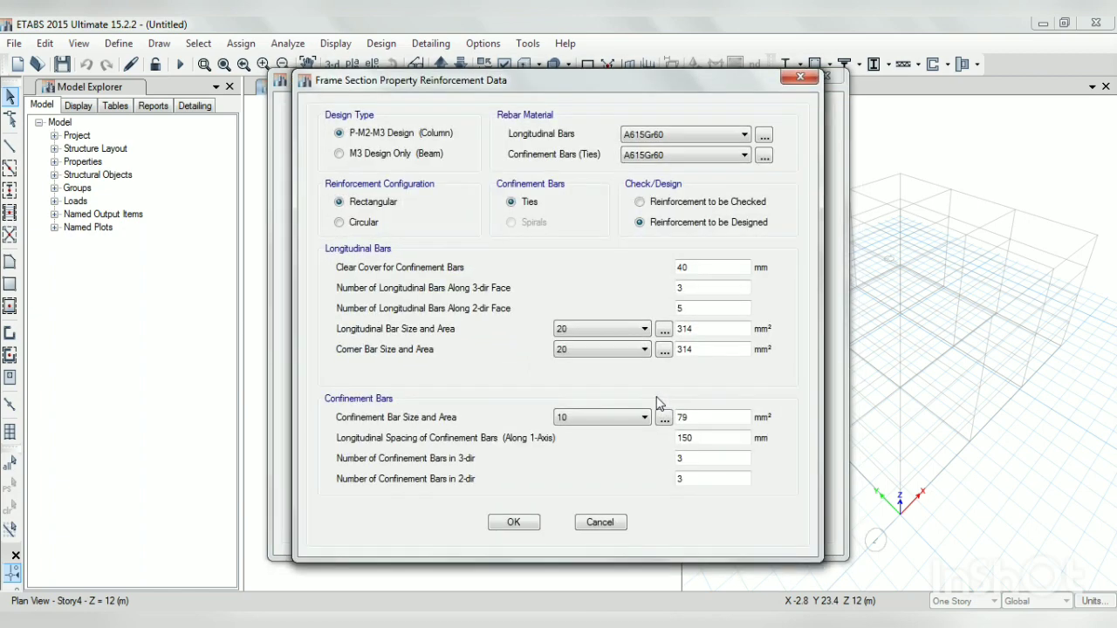
pyautogui.click(642, 135)
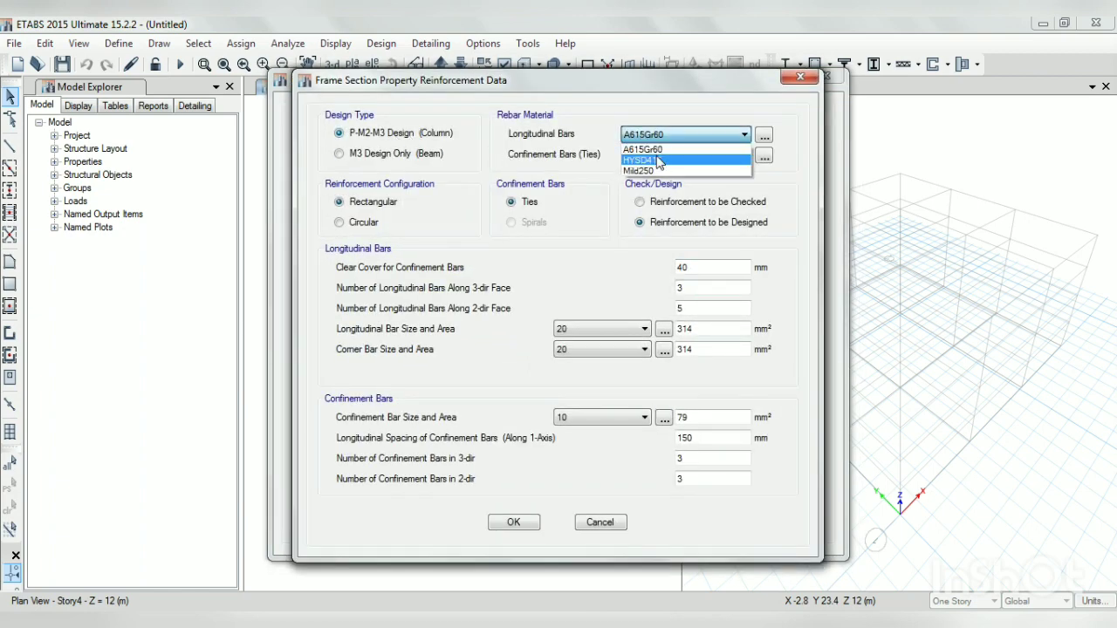
pyautogui.click(659, 160)
pyautogui.click(680, 155)
pyautogui.click(658, 192)
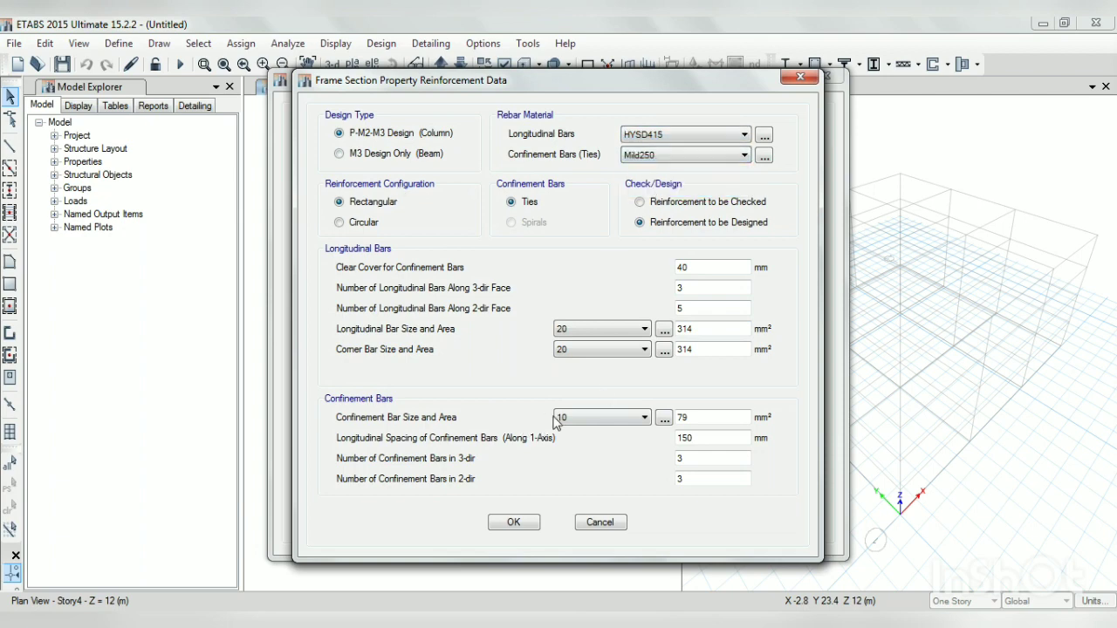
pyautogui.click(514, 522)
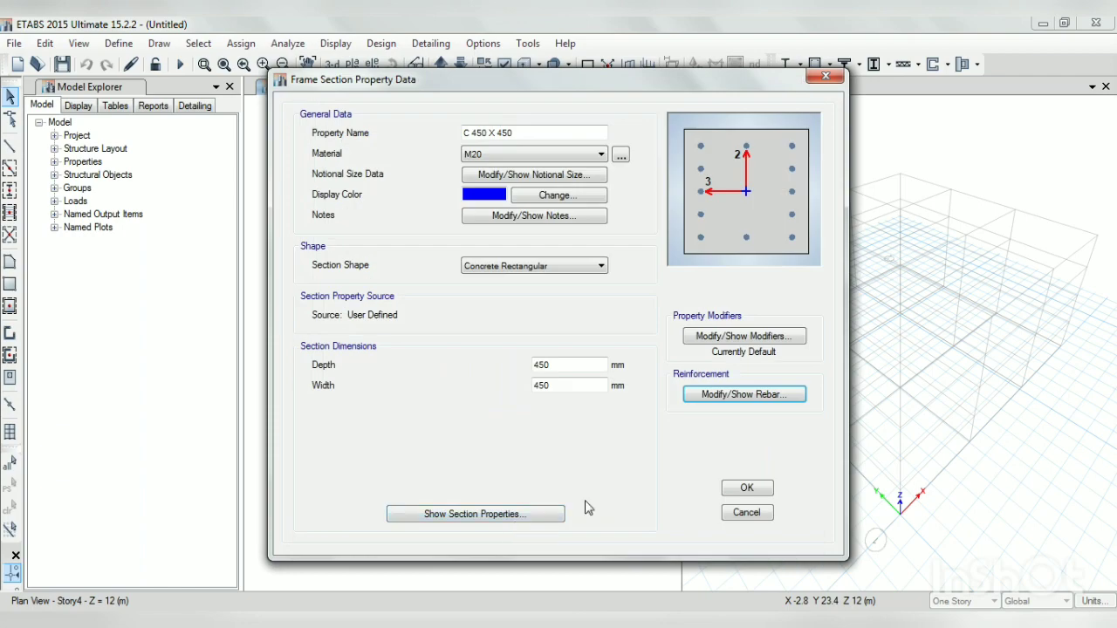
pyautogui.click(735, 489)
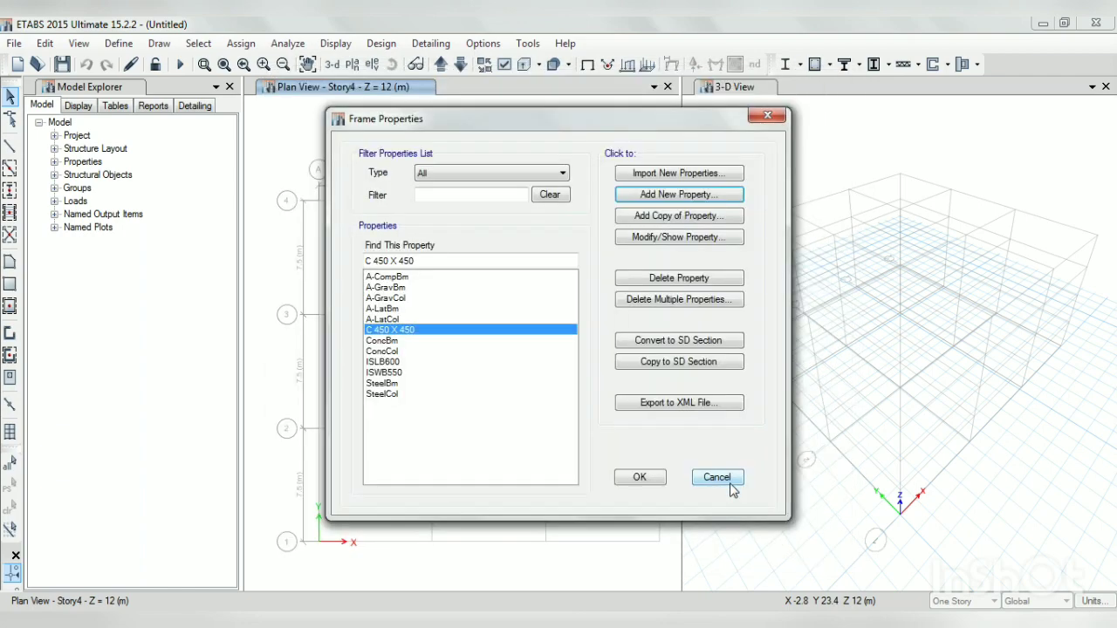
# - Add a concrete rectangular frame section named "B 250 X 400" with M20 as its material
pyautogui.click(688, 194)
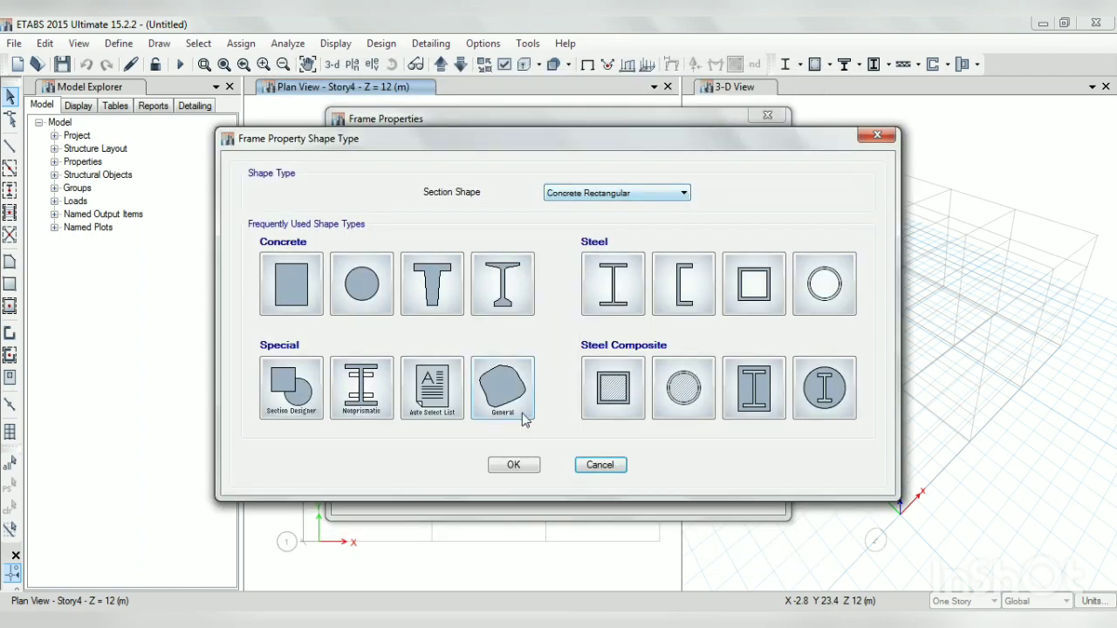
pyautogui.click(290, 279)
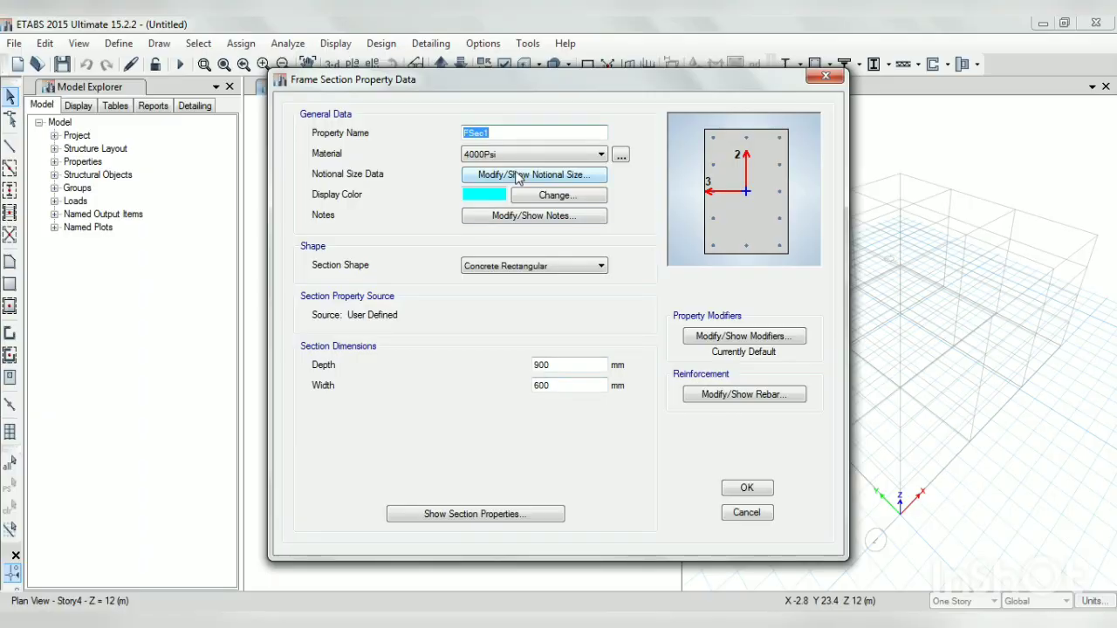
pyautogui.write('B 250 X 400')
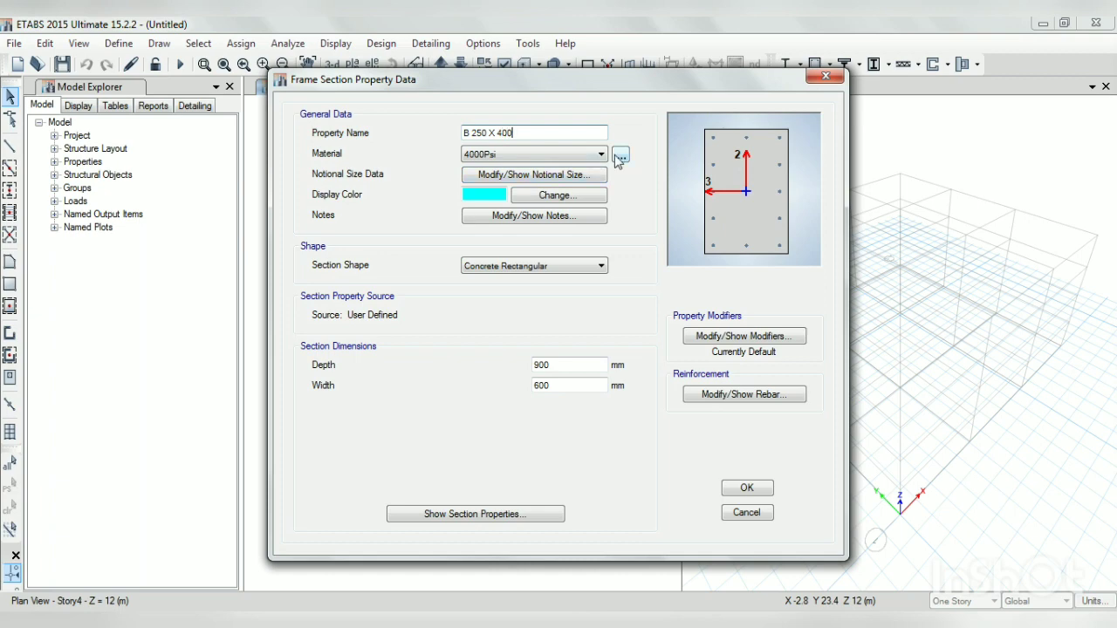
pyautogui.click(594, 153)
pyautogui.click(504, 201)
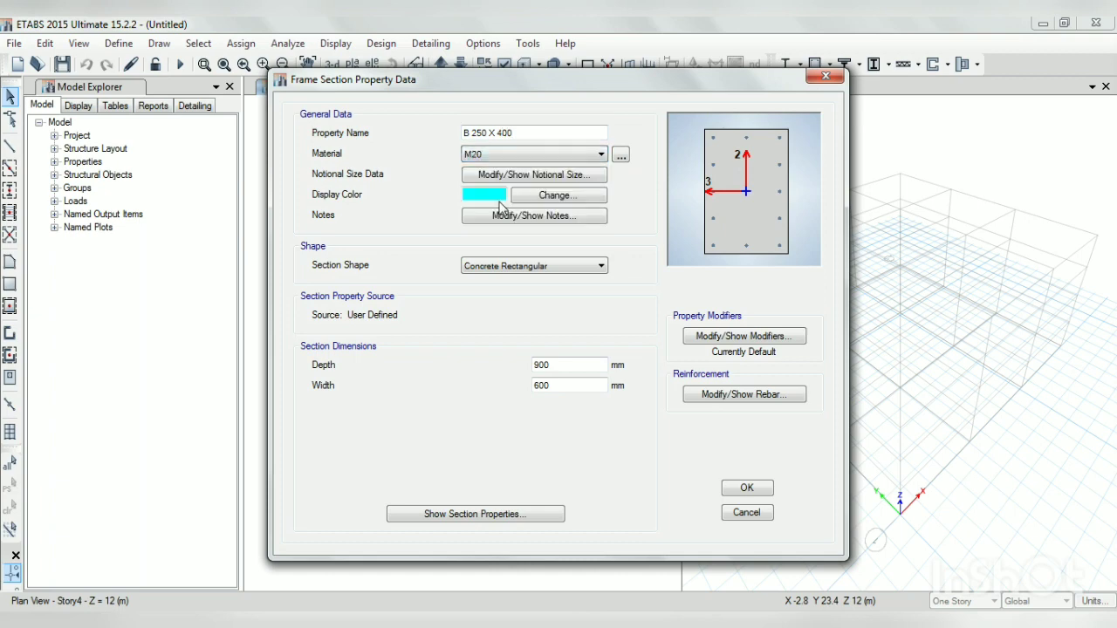
# - Set the beam section's depth to 400 mm and its width to 250 mm
pyautogui.moveTo(552, 361); pyautogui.dragTo(533, 386)
pyautogui.write('4')
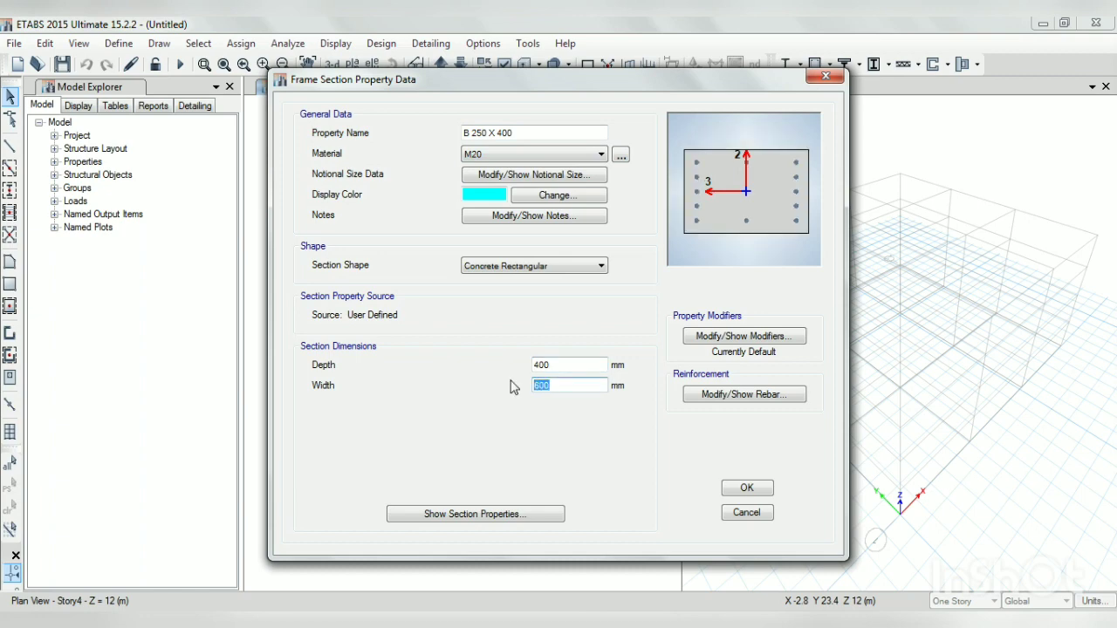
pyautogui.write('250')
pyautogui.click(447, 620)
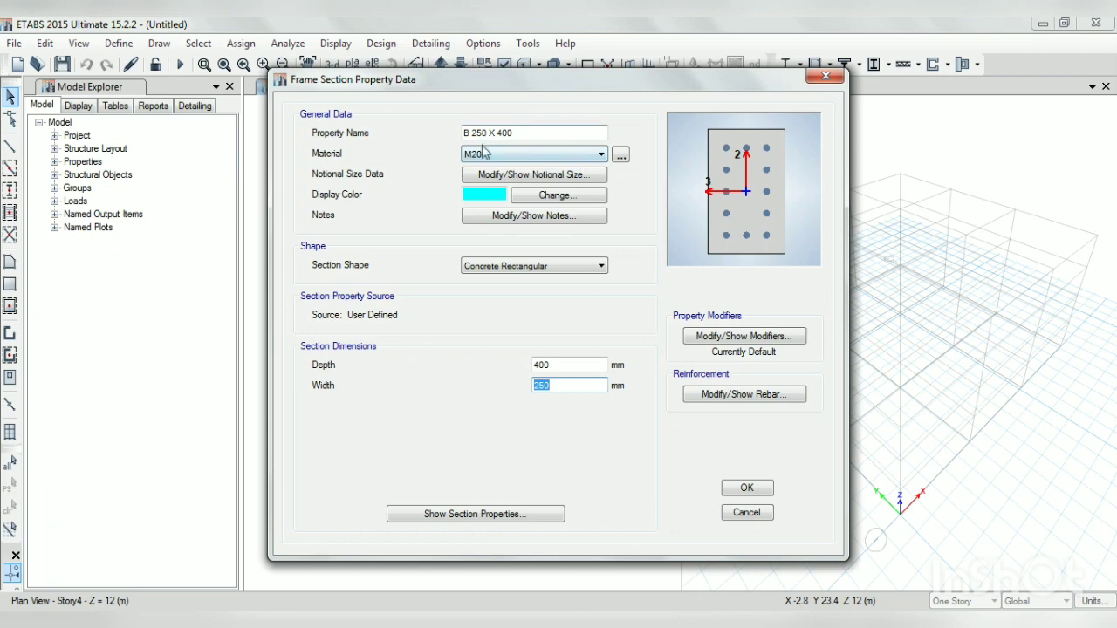
# - Set the beam section's reinforcement to M3 Design Only with HYSD415 longitudinal bars and Mild250 ties, and accept the frame properties
pyautogui.click(722, 394)
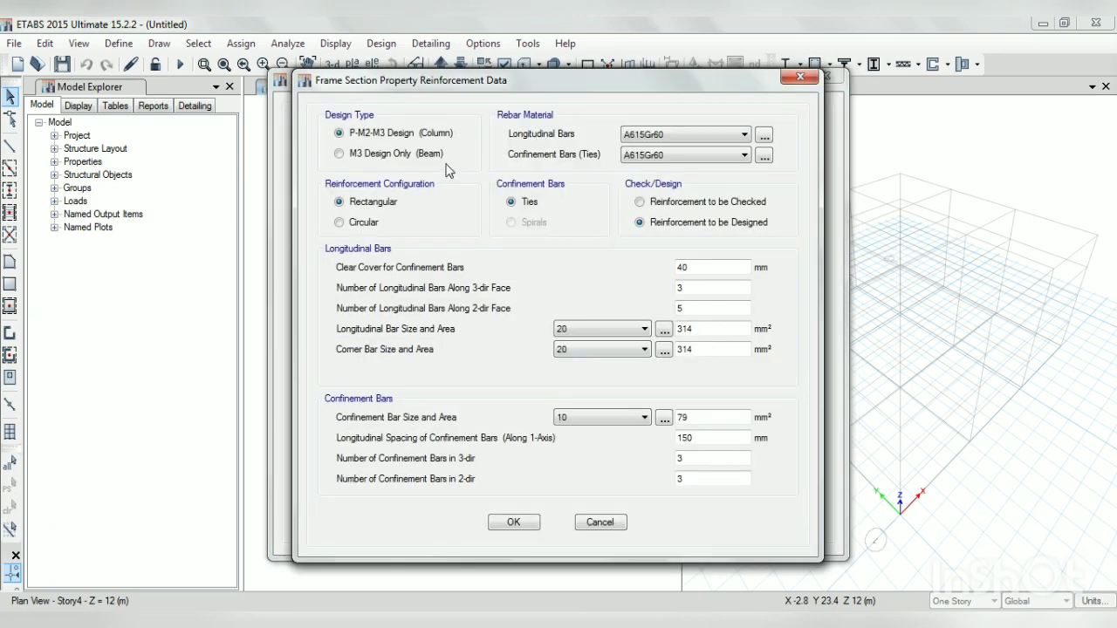
pyautogui.click(407, 155)
pyautogui.click(698, 135)
pyautogui.click(671, 159)
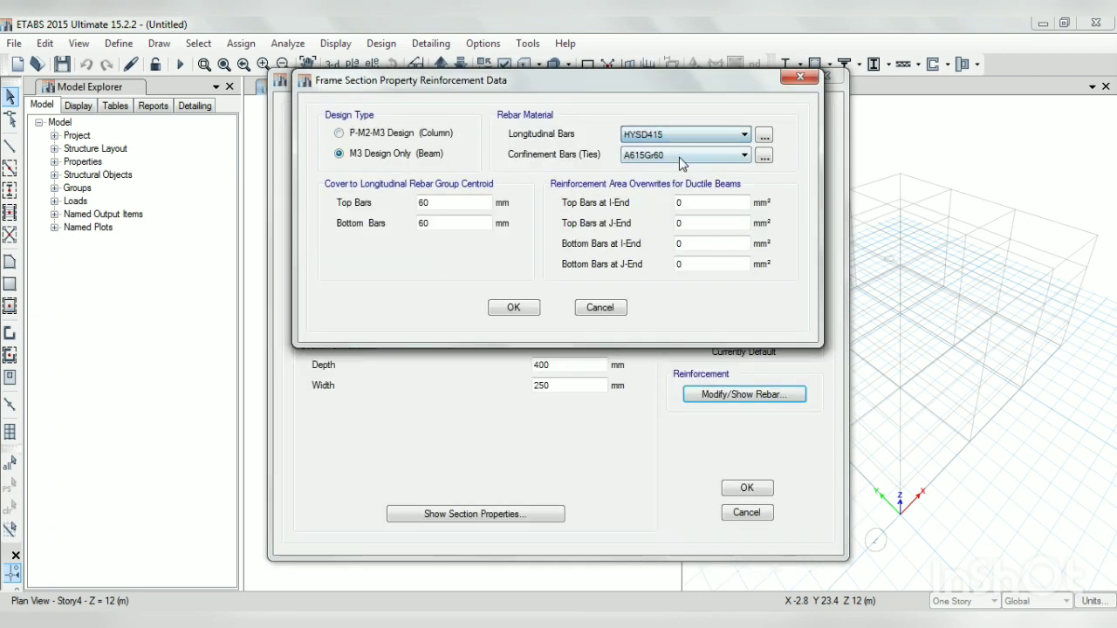
pyautogui.click(682, 155)
pyautogui.click(654, 190)
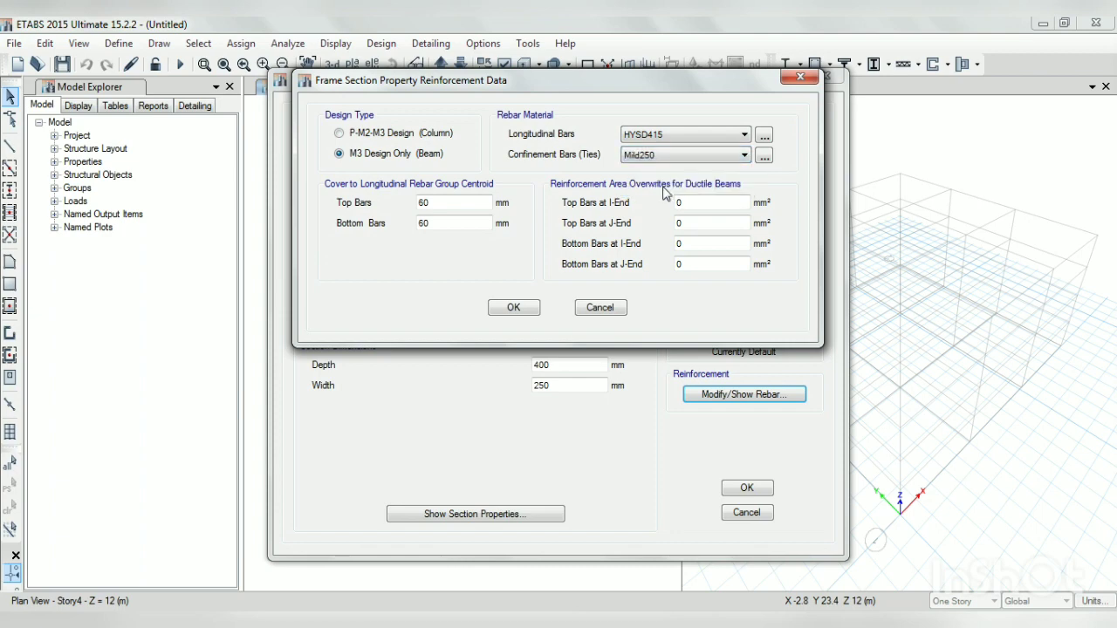
pyautogui.click(513, 307)
pyautogui.click(742, 494)
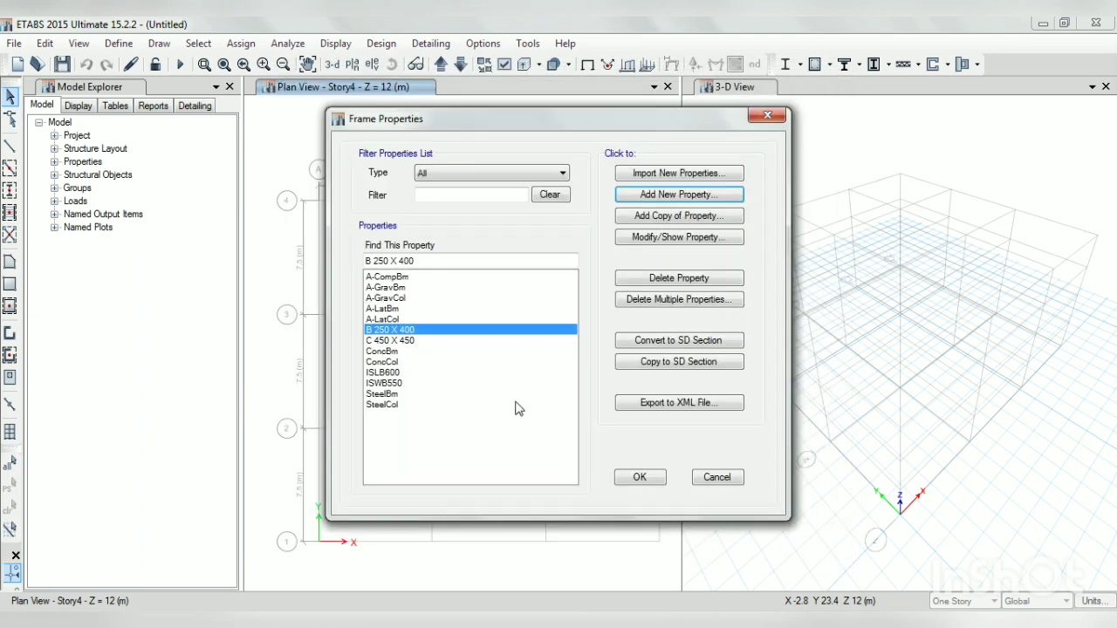
pyautogui.click(639, 476)
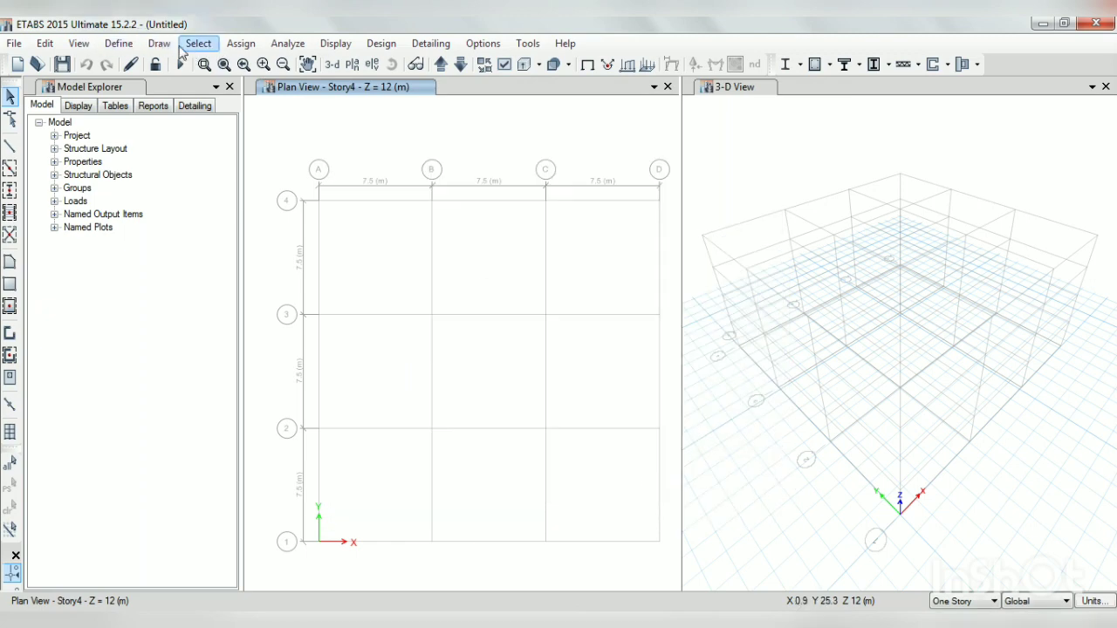
# - Add a slab section named "S 150" with M20 as its slab material
pyautogui.click(119, 43)
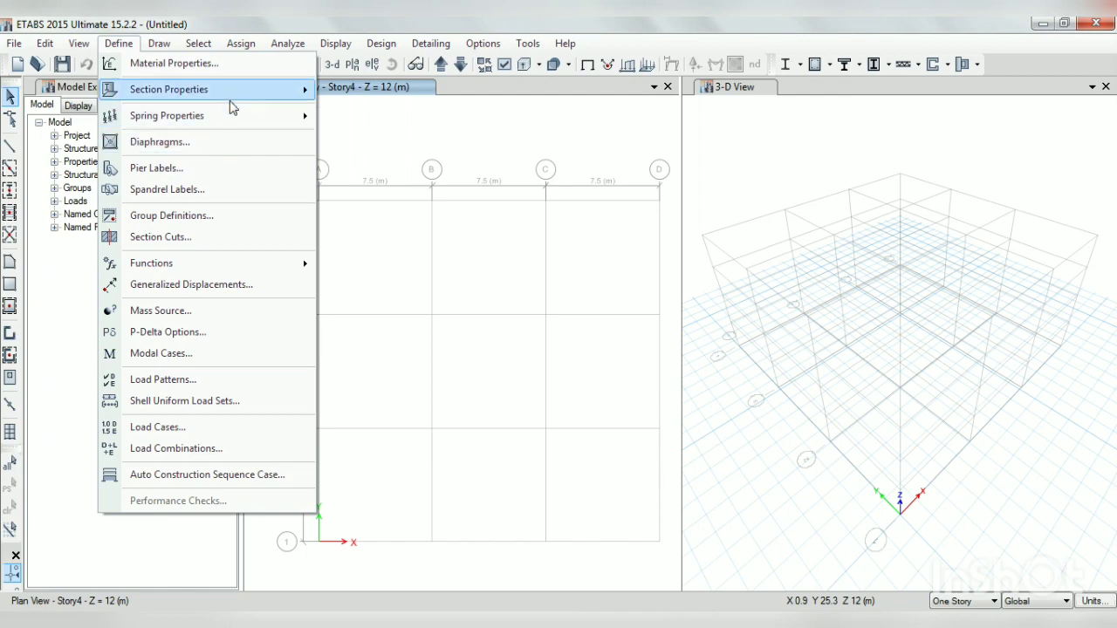
pyautogui.moveTo(231, 98)
pyautogui.click(358, 118)
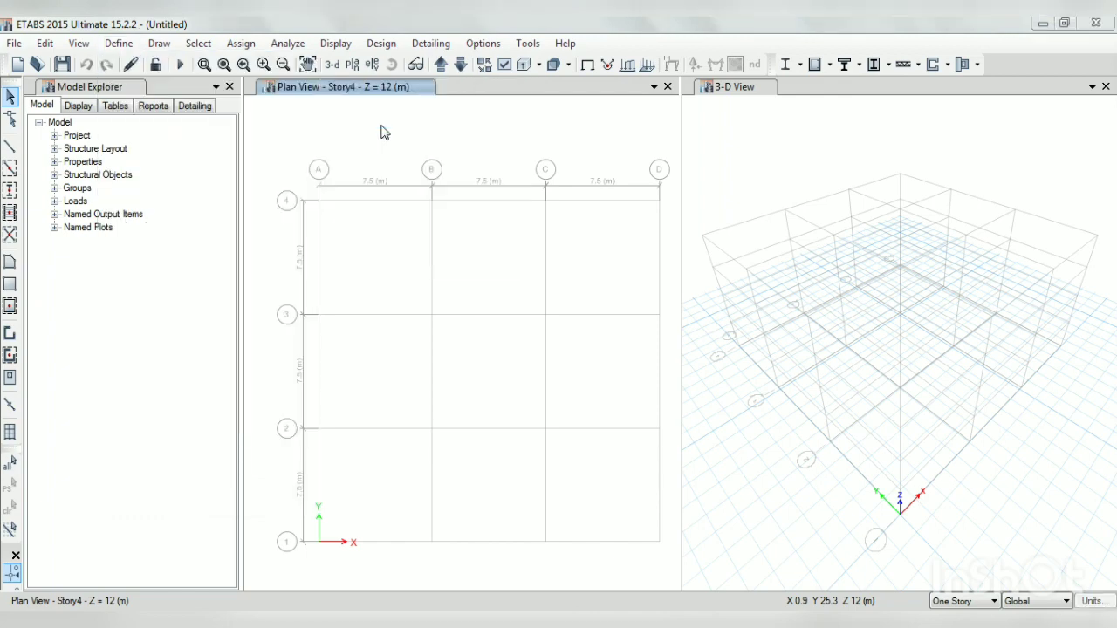
pyautogui.click(619, 263)
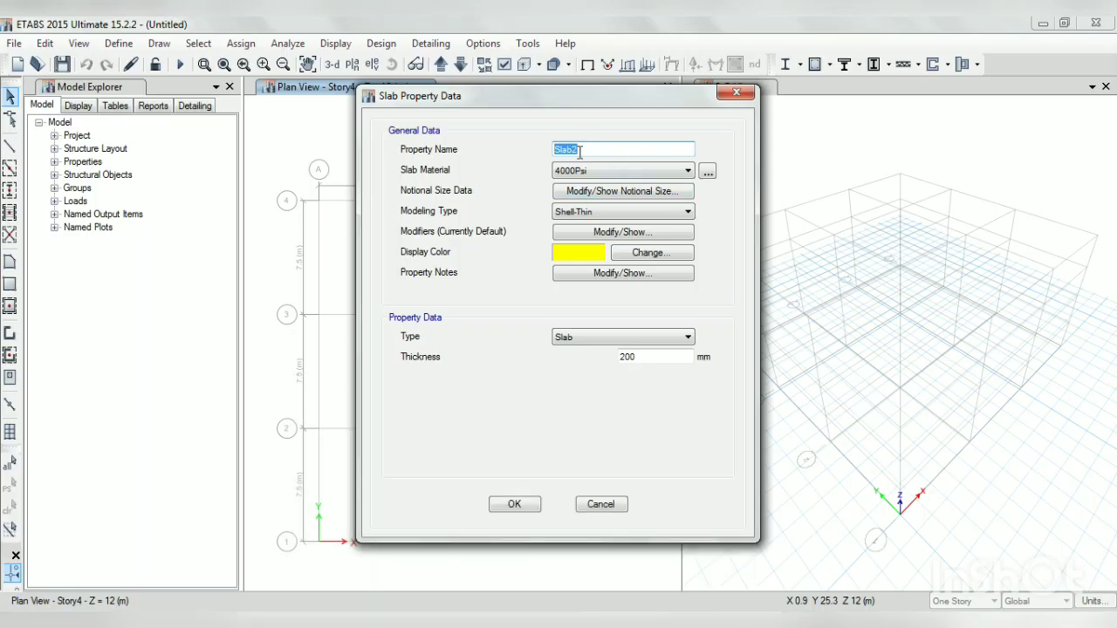
pyautogui.write('S 150')
pyautogui.click(685, 170)
pyautogui.click(593, 212)
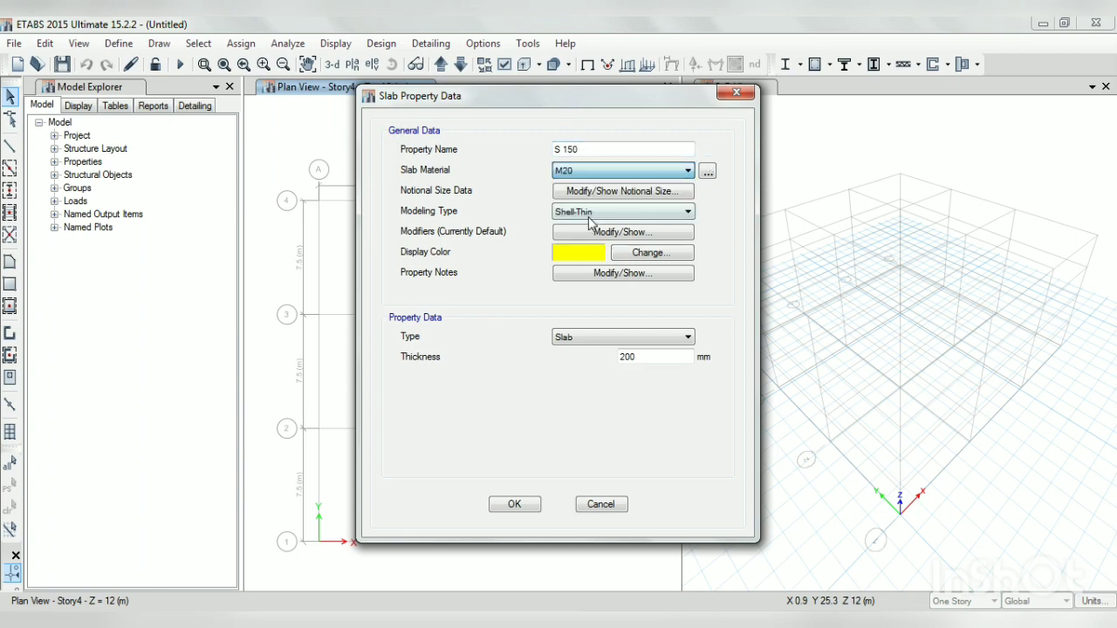
# - Set the slab section's modeling type to Membrane and its thickness to 150 mm, and accept the slab properties
pyautogui.click(602, 212)
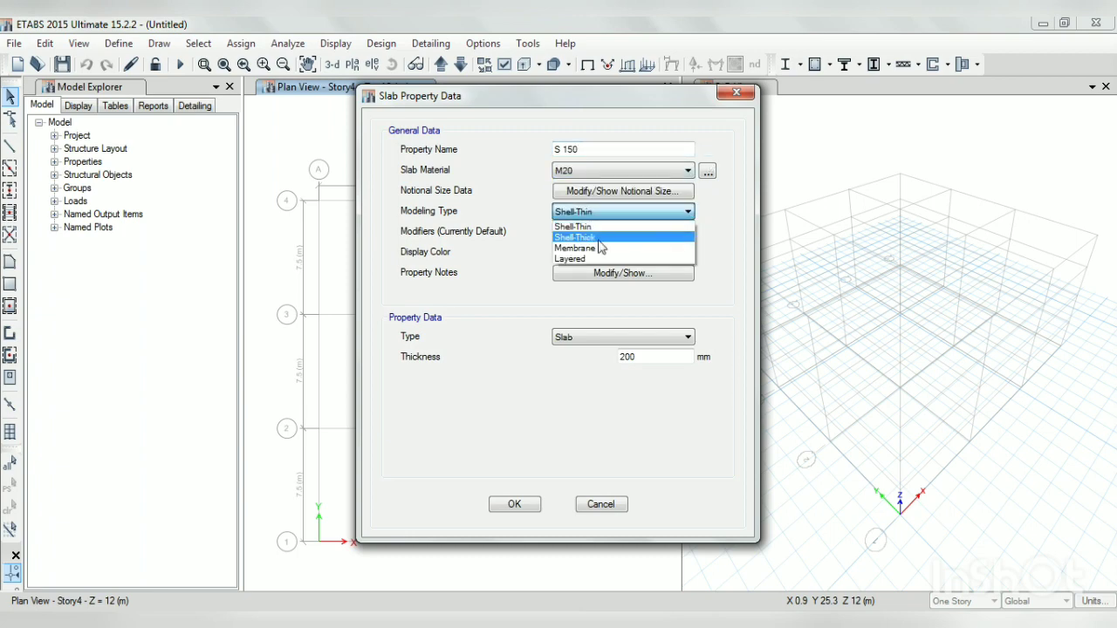
pyautogui.click(598, 248)
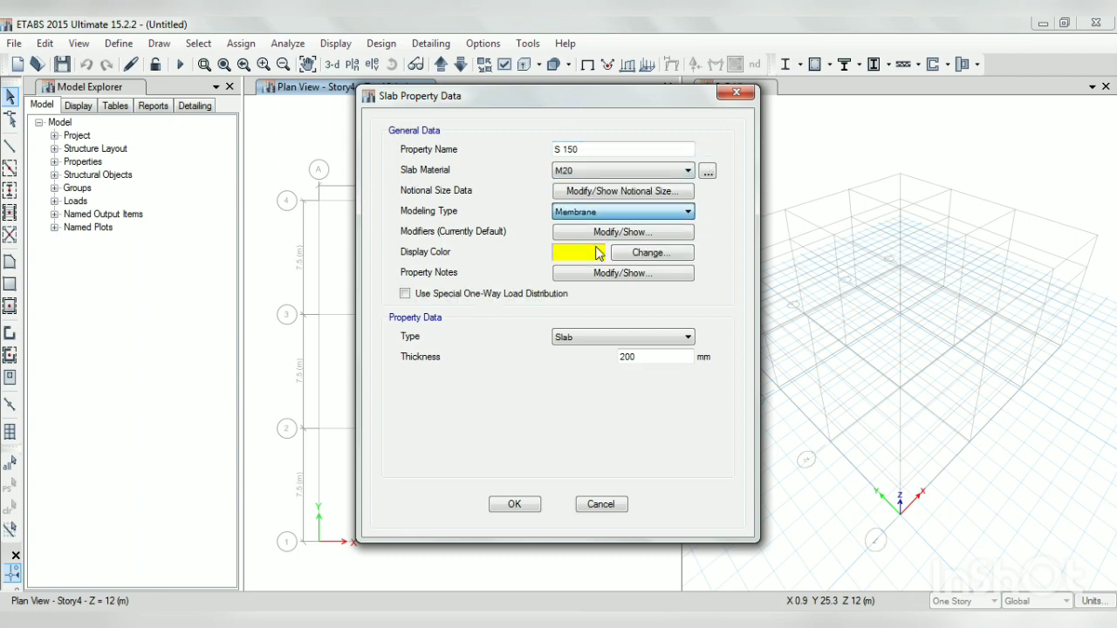
pyautogui.doubleClick(632, 356)
pyautogui.write('150')
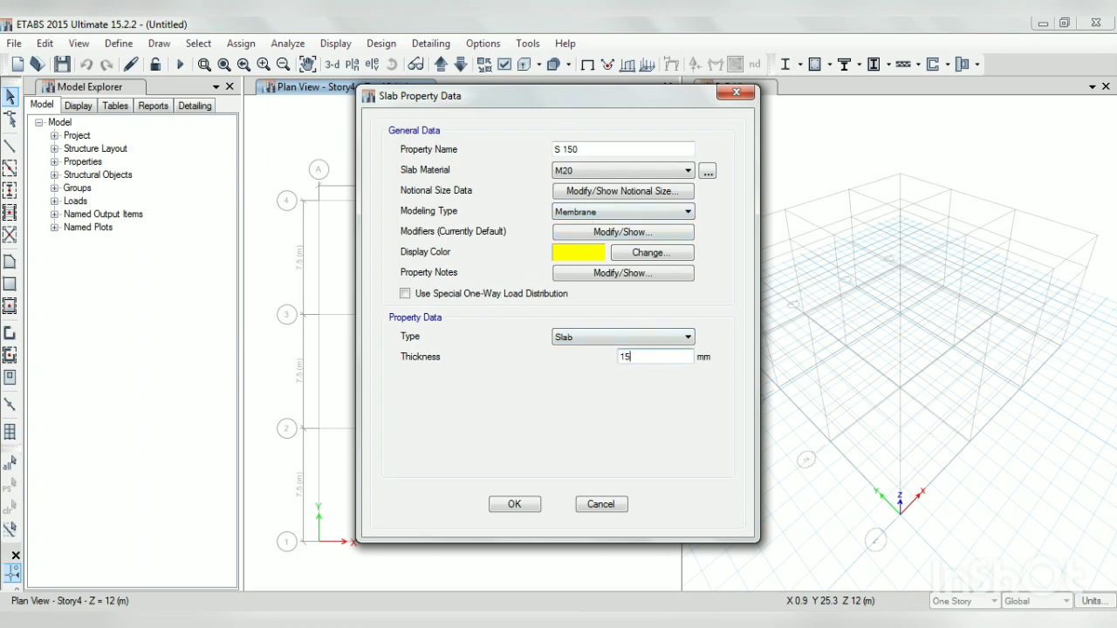
pyautogui.click(515, 508)
pyautogui.click(650, 371)
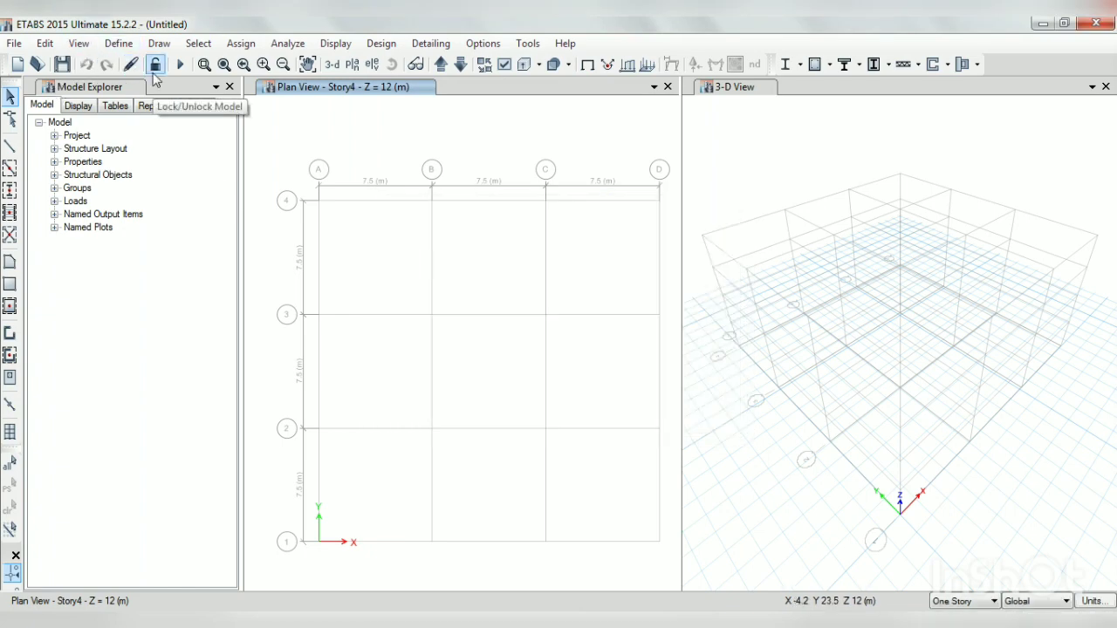
# - Quick-draw C 450 X 450 columns at every grid intersection, applying them to All Stories
pyautogui.click(954, 602)
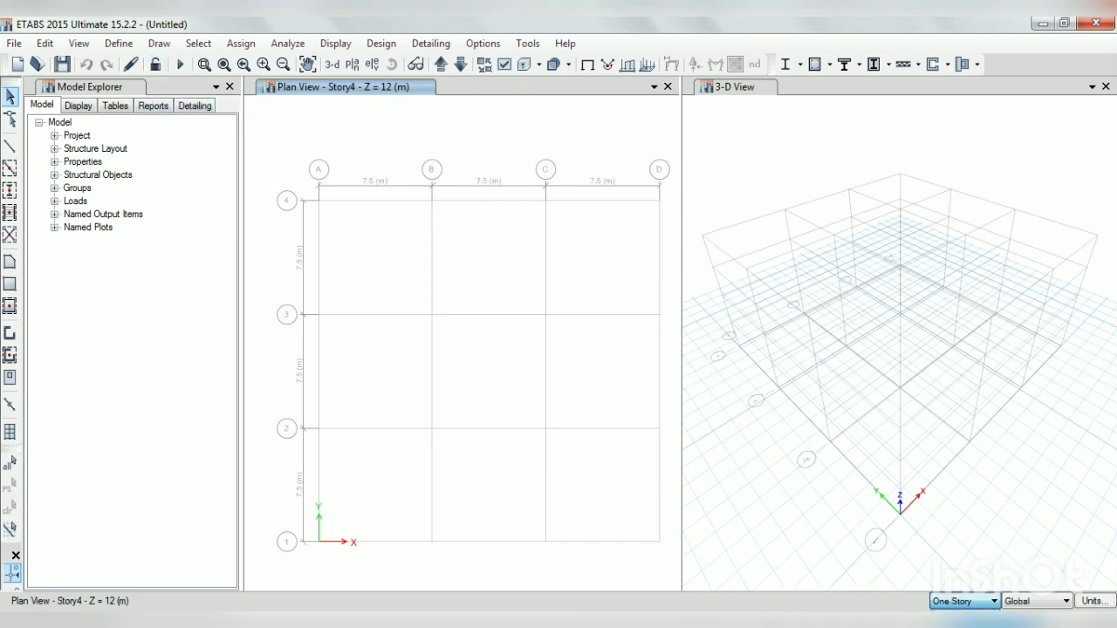
pyautogui.click(958, 623)
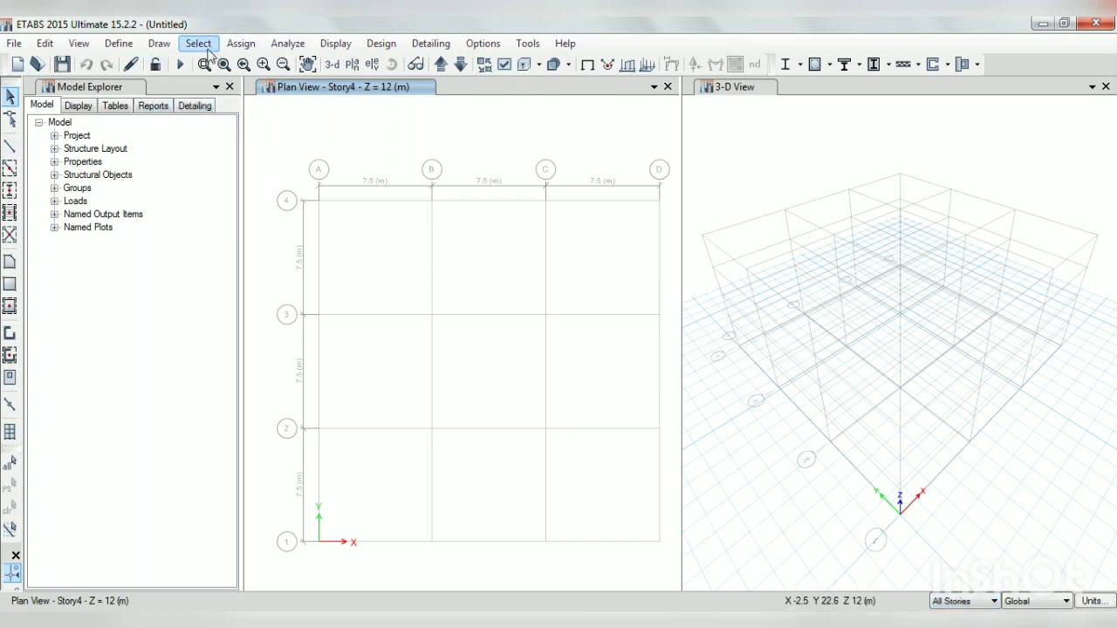
pyautogui.click(157, 44)
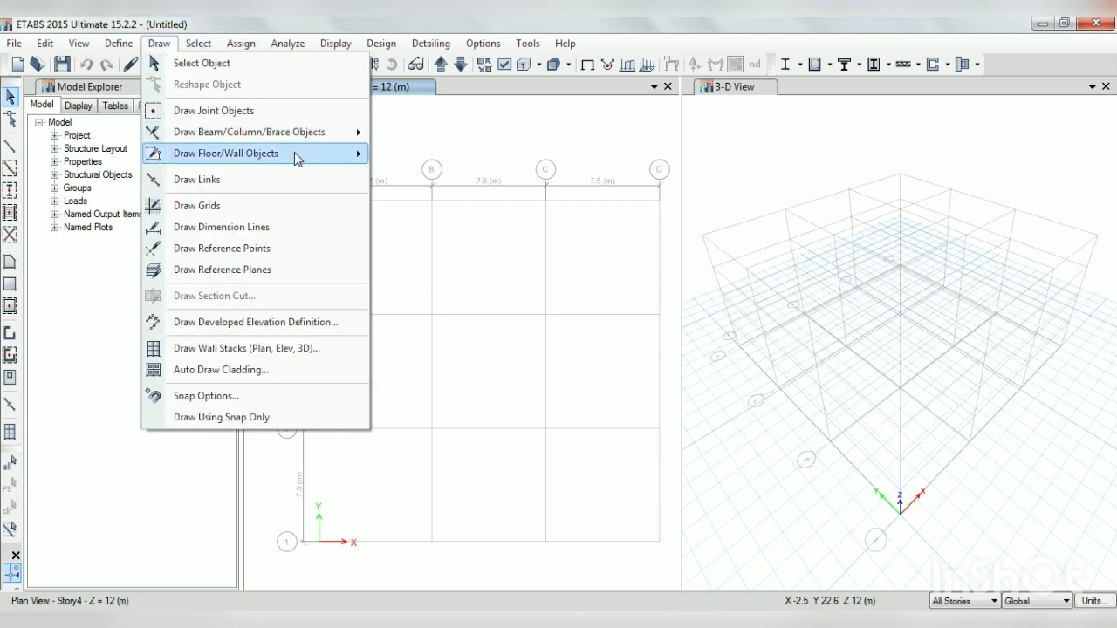
pyautogui.moveTo(312, 132)
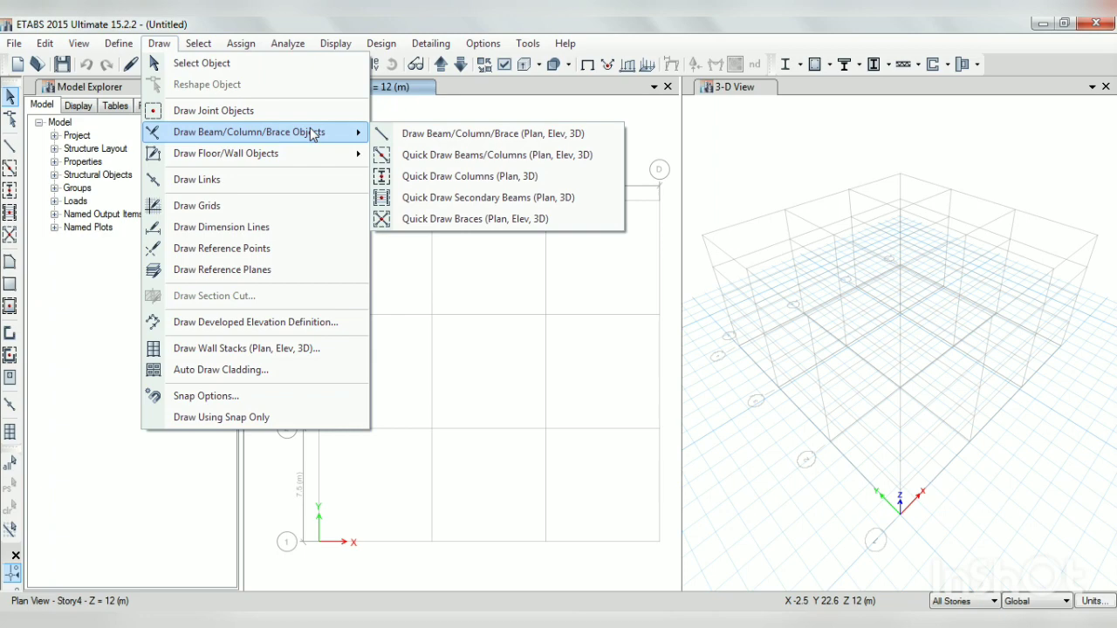
pyautogui.click(463, 176)
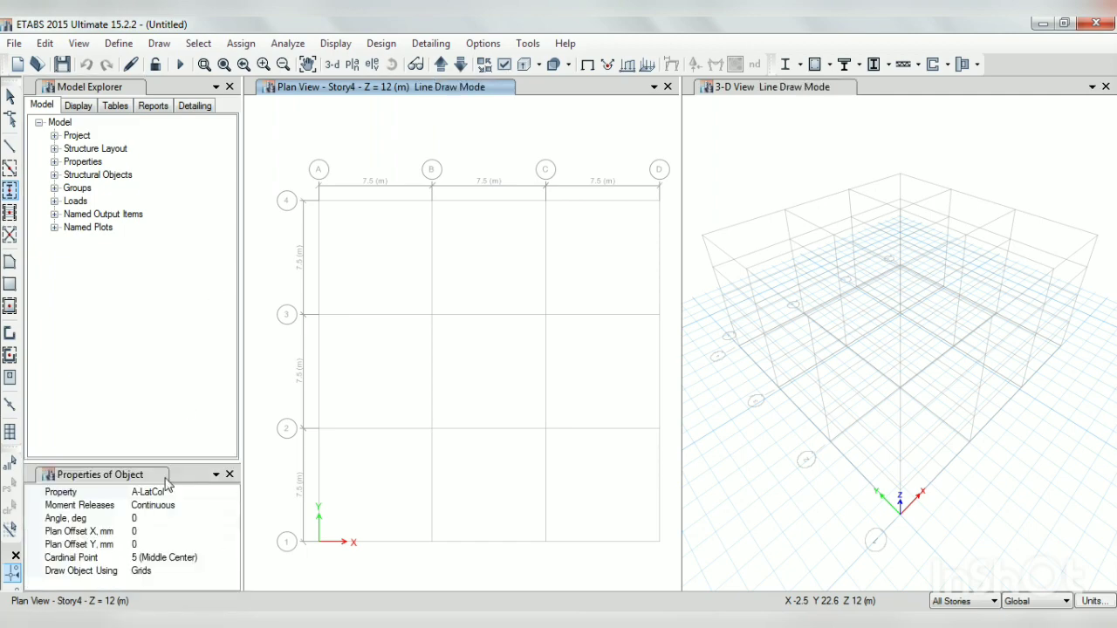
pyautogui.click(195, 490)
pyautogui.click(231, 494)
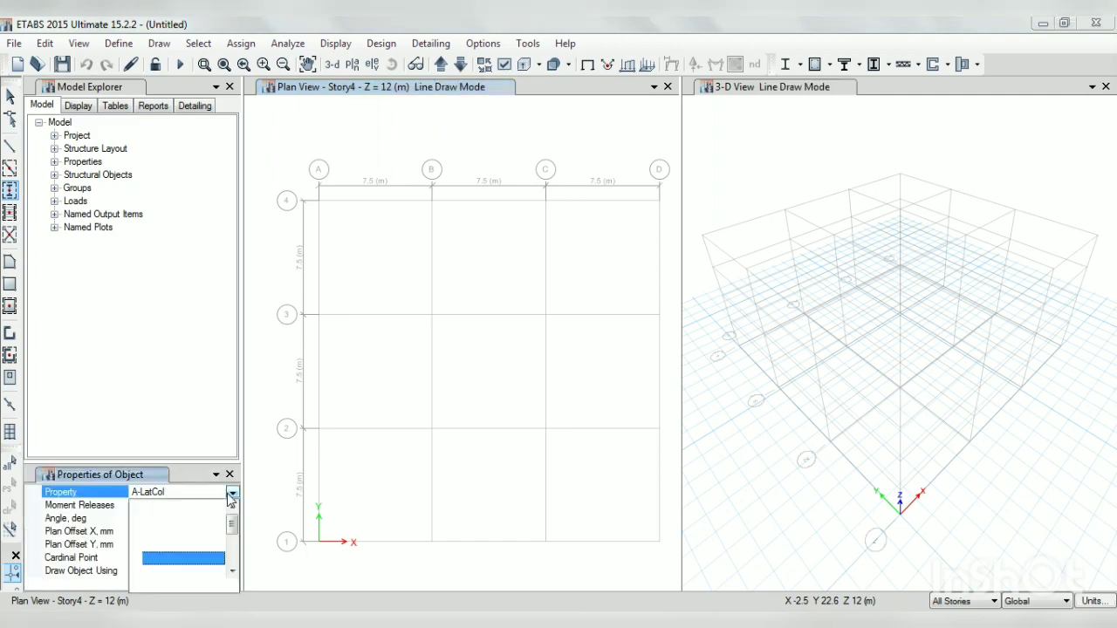
pyautogui.click(232, 571)
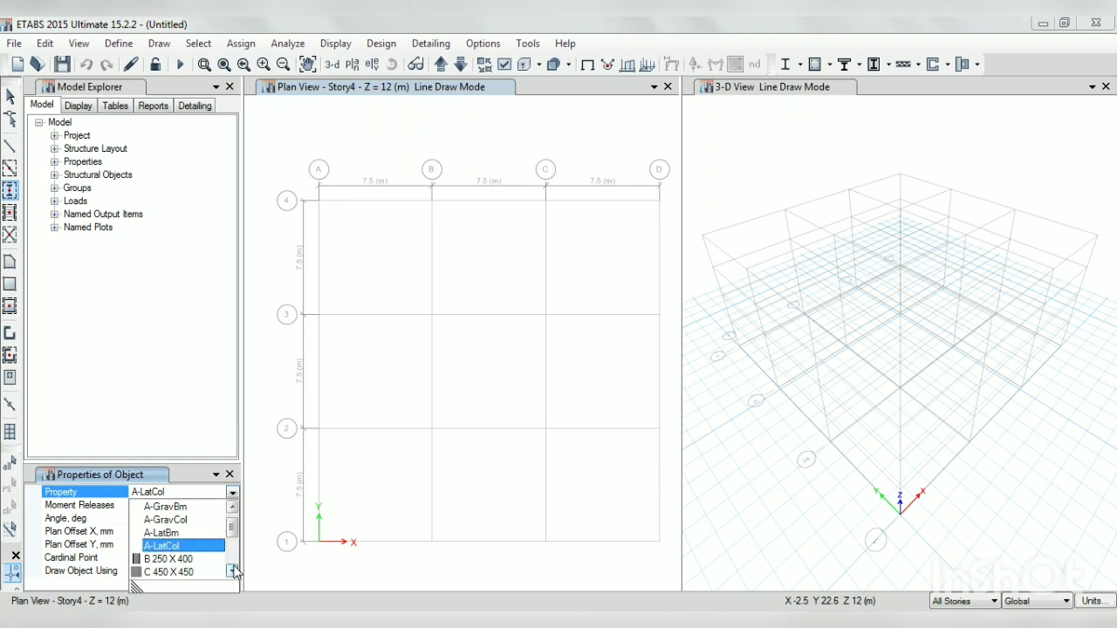
pyautogui.click(186, 572)
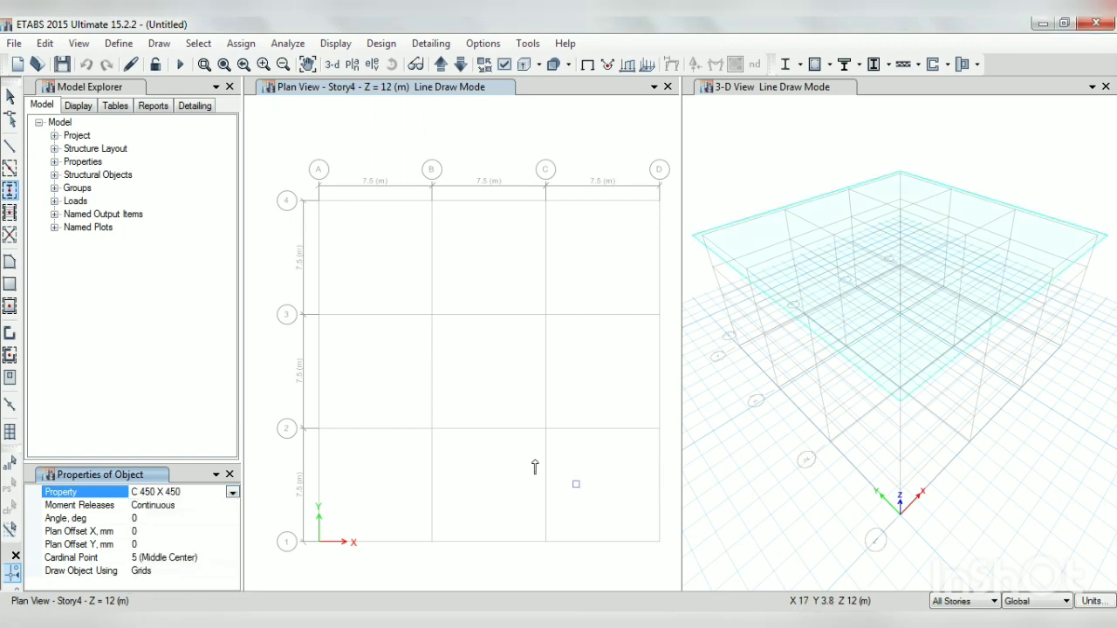
pyautogui.moveTo(308, 186); pyautogui.dragTo(677, 568)
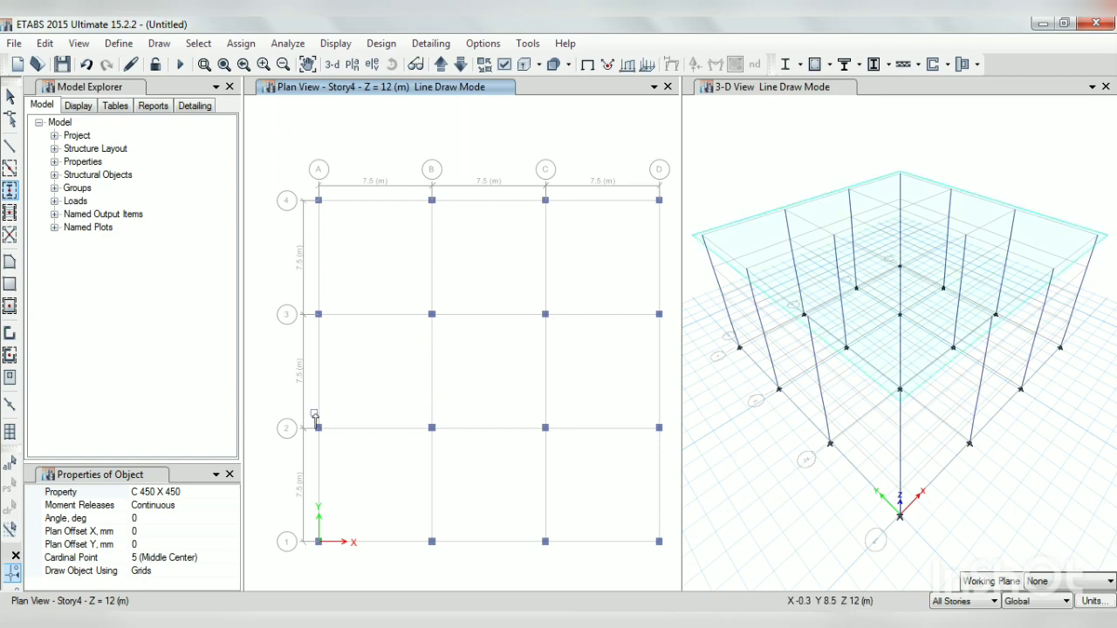
pyautogui.click(229, 474)
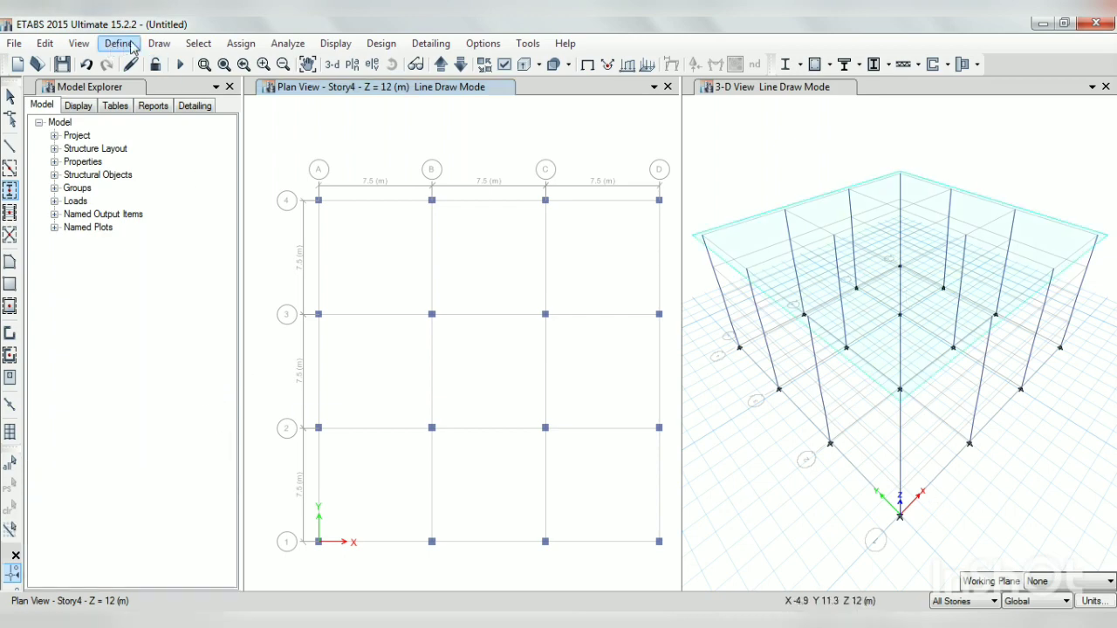
# - Quick-draw B 250 X 400 frame beams along every grid line between the columns, applying them to All Stories
pyautogui.click(164, 46)
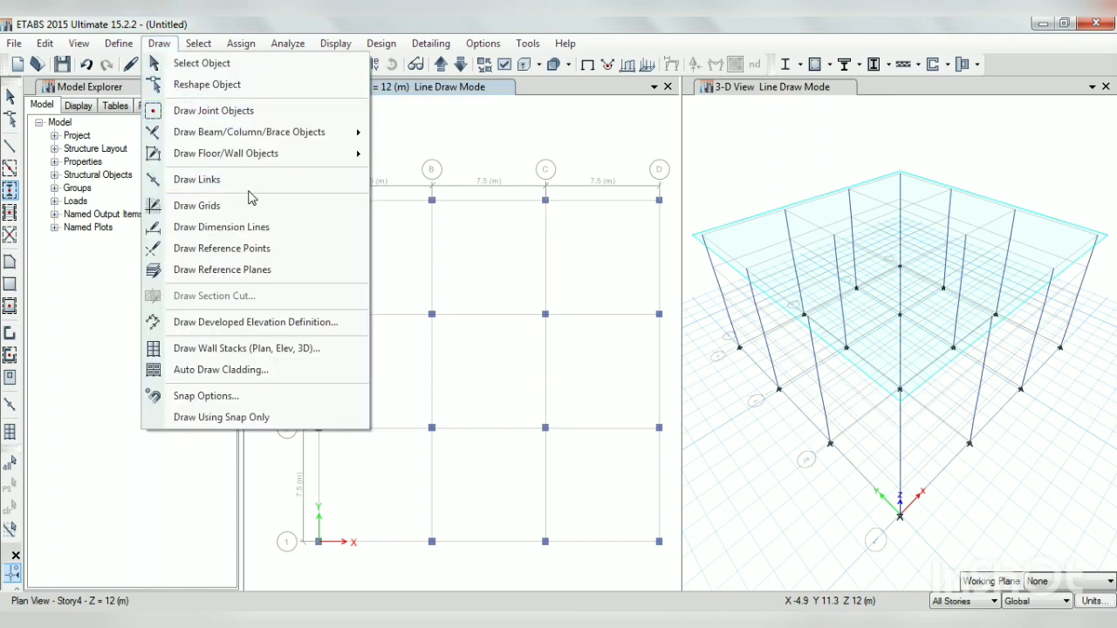
pyautogui.moveTo(262, 155)
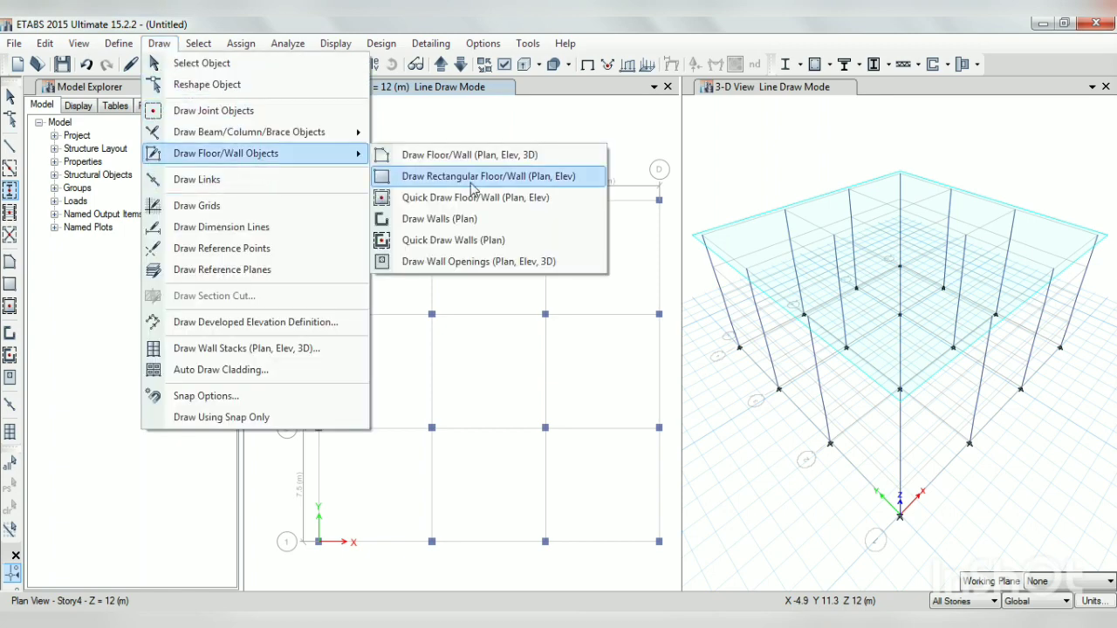
pyautogui.moveTo(316, 135)
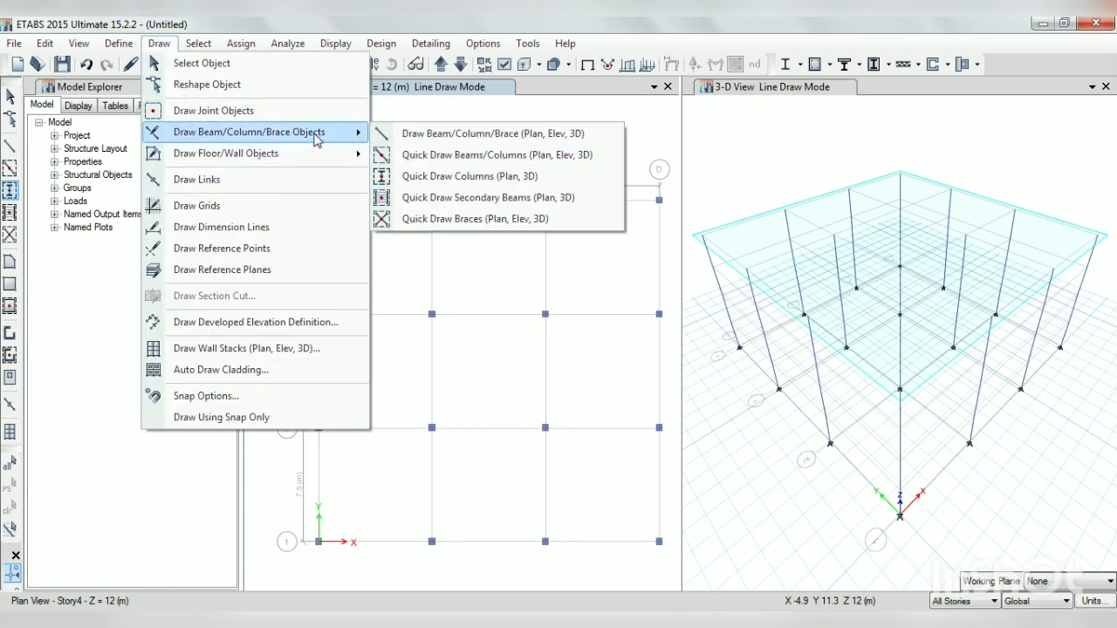
pyautogui.click(497, 157)
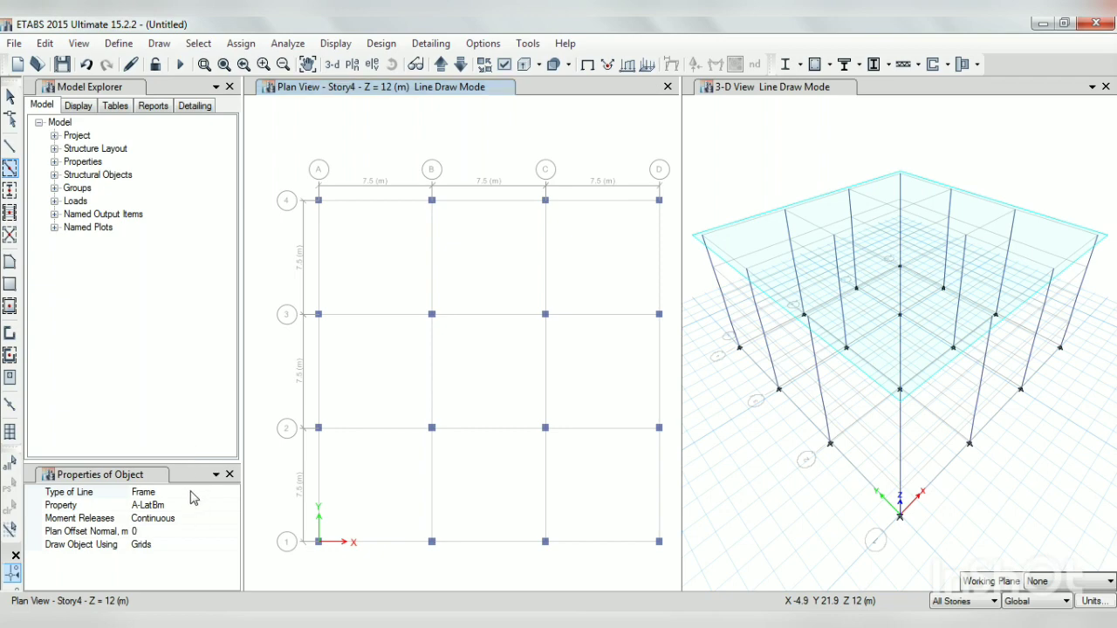
pyautogui.click(192, 492)
pyautogui.click(232, 494)
pyautogui.click(232, 496)
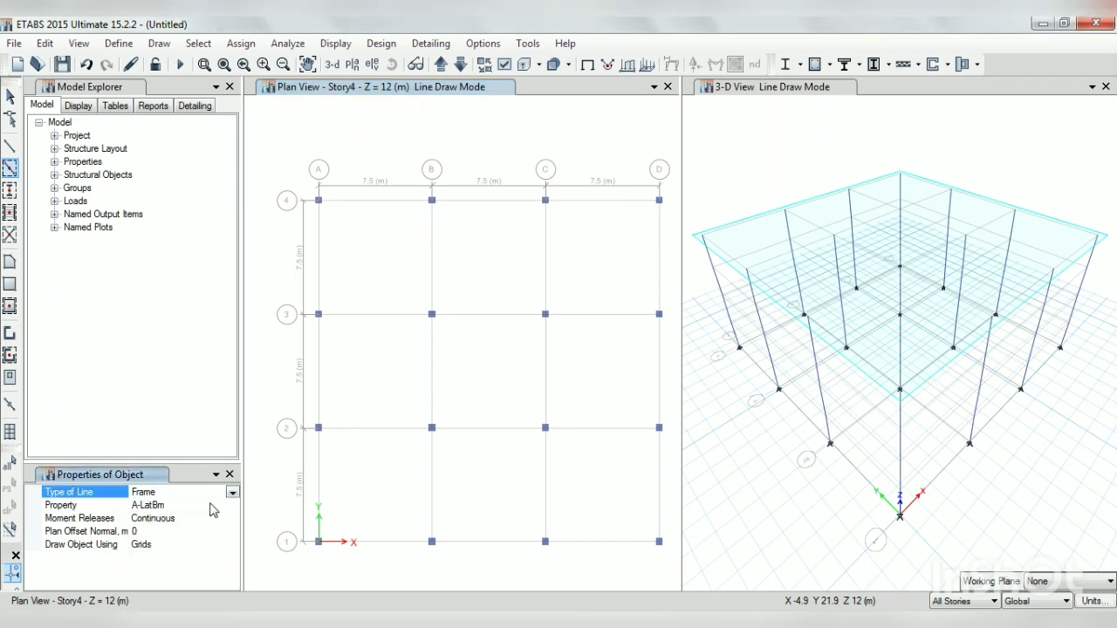
pyautogui.click(215, 506)
pyautogui.click(233, 506)
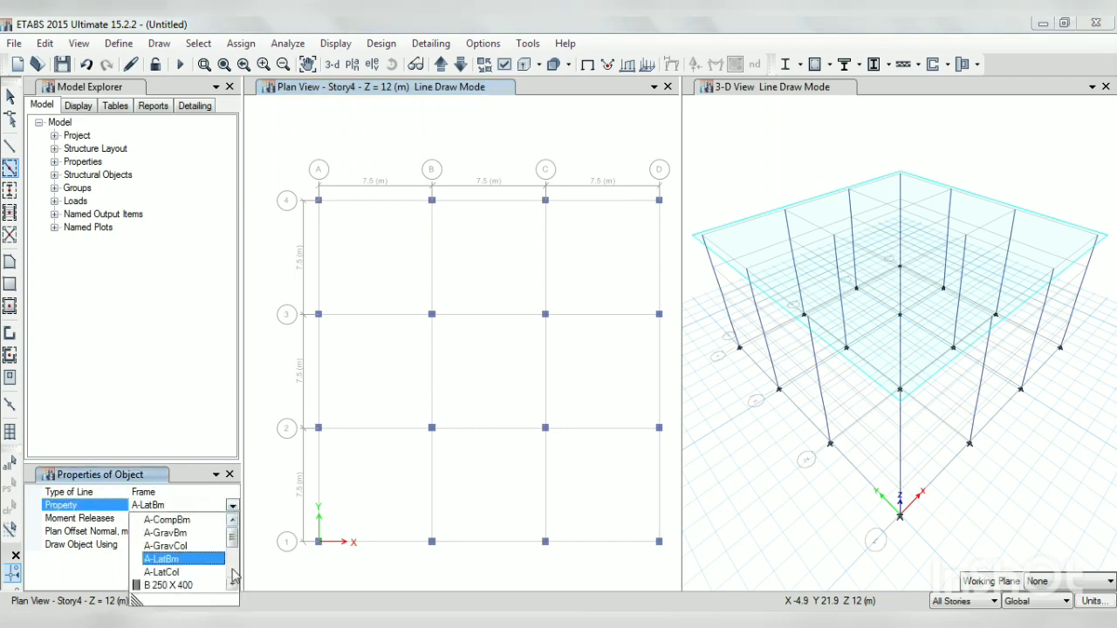
pyautogui.click(179, 584)
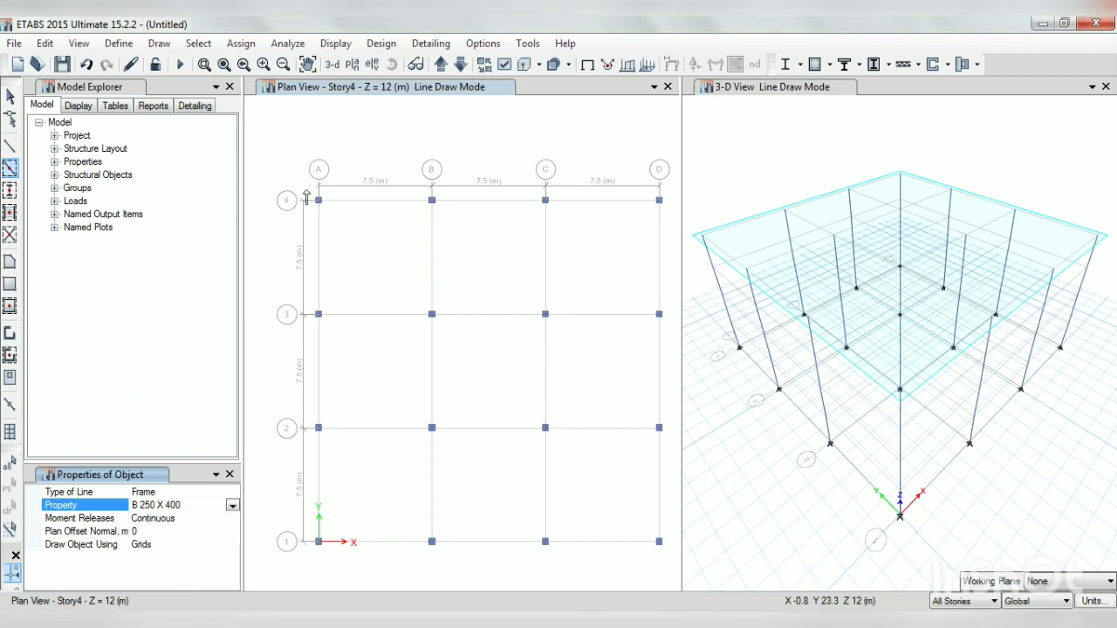
pyautogui.moveTo(304, 190)
pyautogui.mouseDown()
pyautogui.moveTo(367, 277)
pyautogui.moveTo(548, 470)
pyautogui.moveTo(671, 563)
pyautogui.mouseUp()
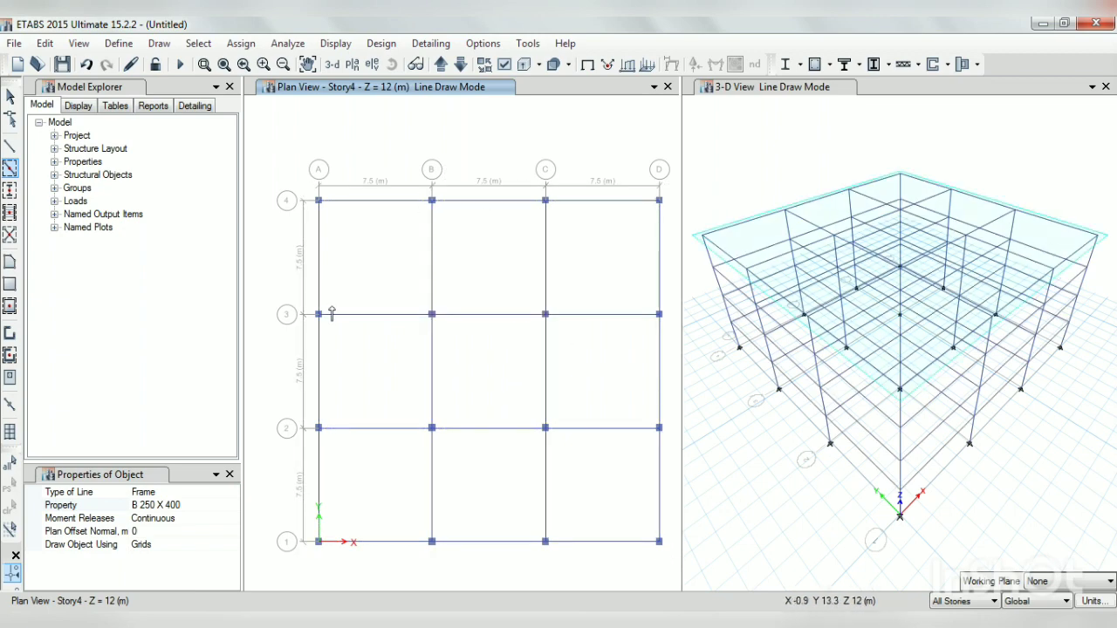
pyautogui.click(229, 475)
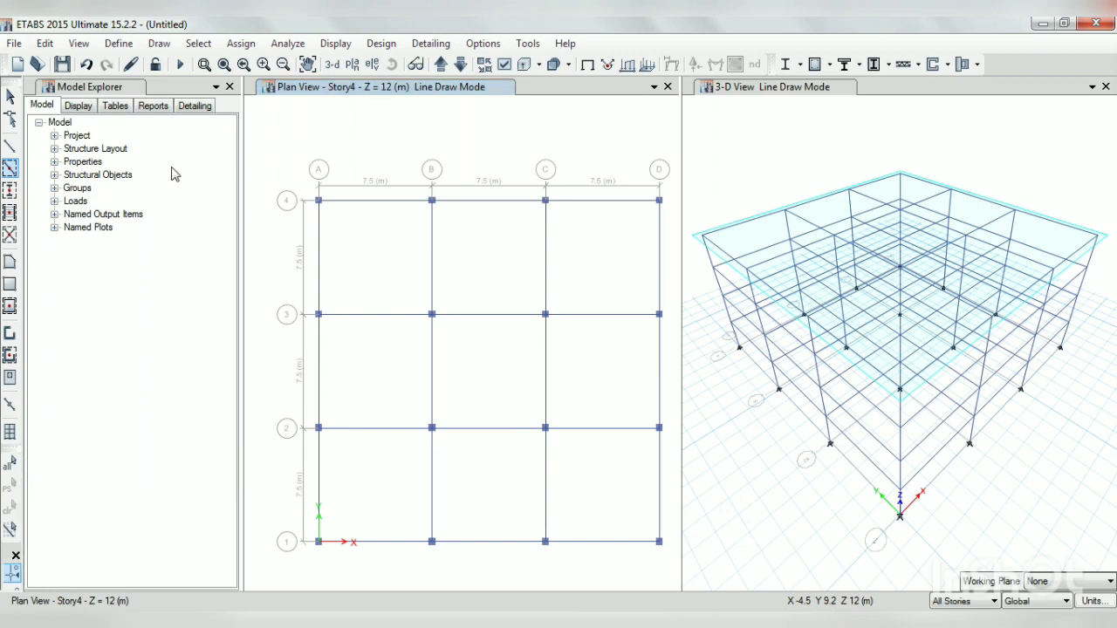
# - Quick-draw S 150 floor slabs in every grid bay for All Stories, and switch the plan view to the Base level
pyautogui.click(163, 43)
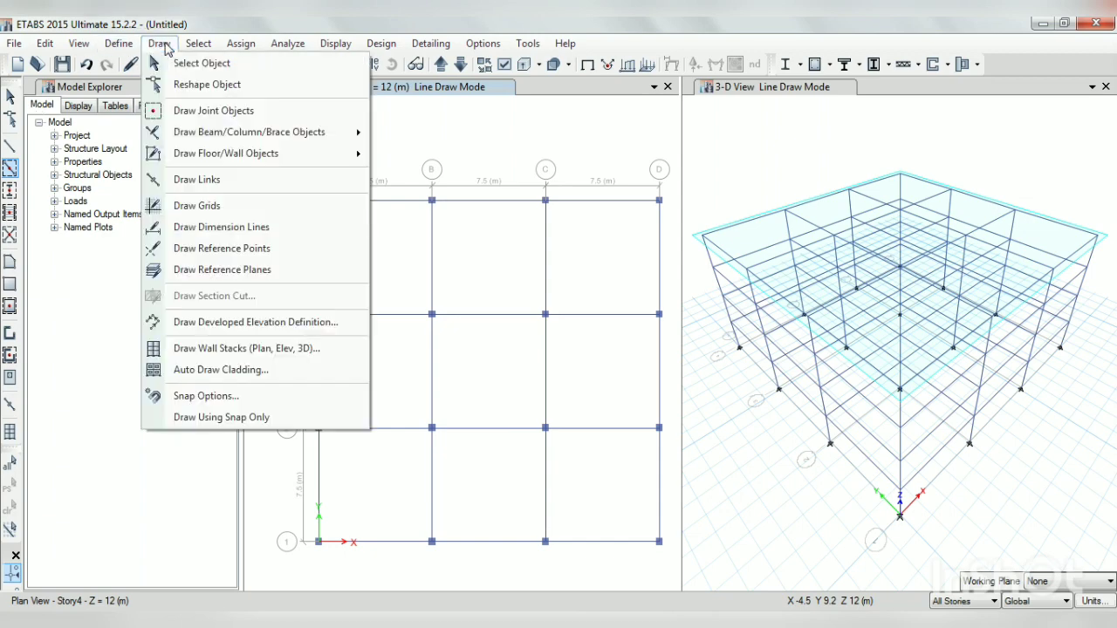
pyautogui.moveTo(247, 161)
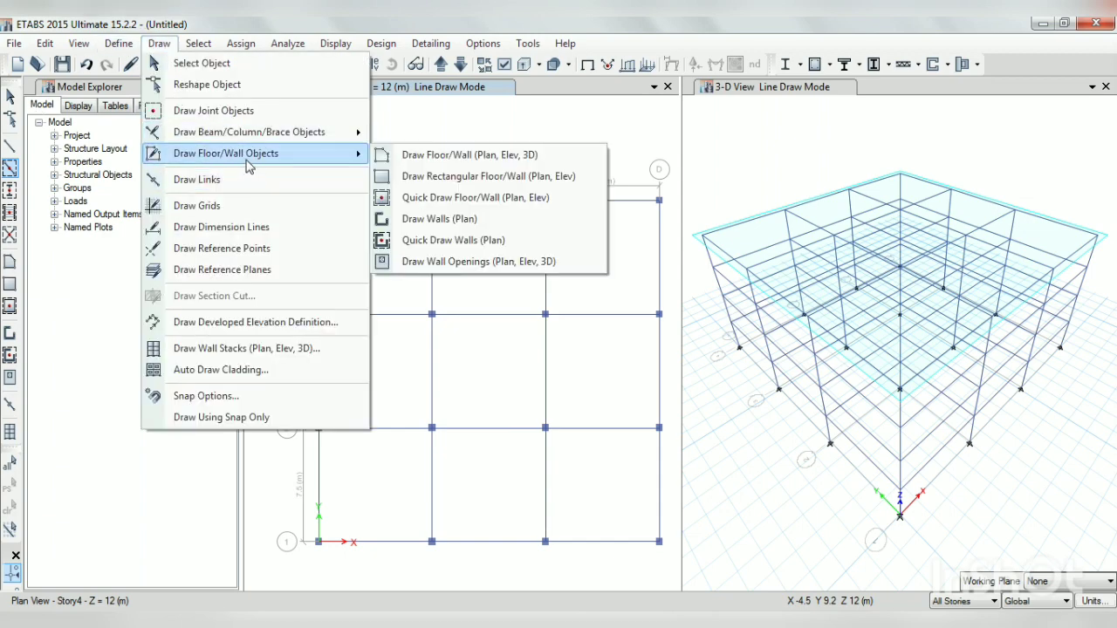
pyautogui.click(486, 198)
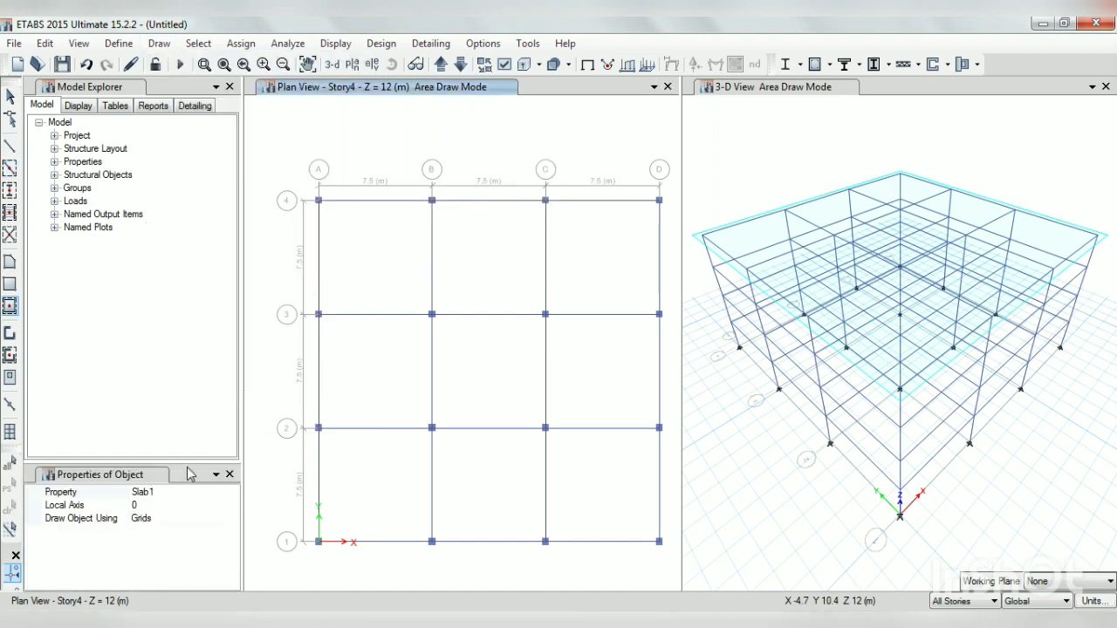
pyautogui.click(188, 492)
pyautogui.click(232, 492)
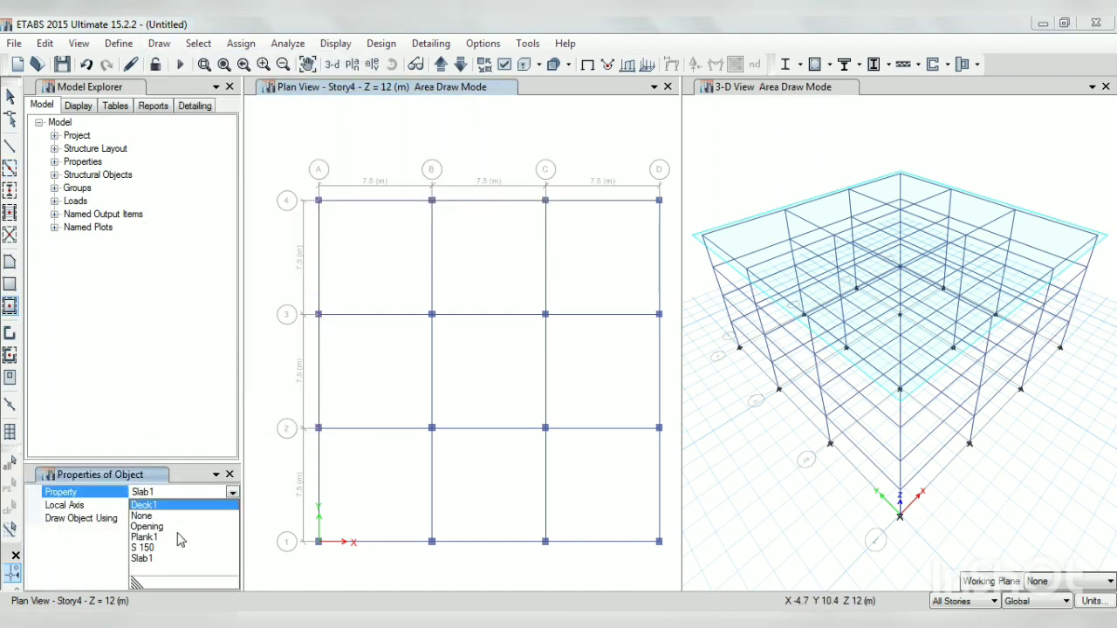
pyautogui.click(154, 547)
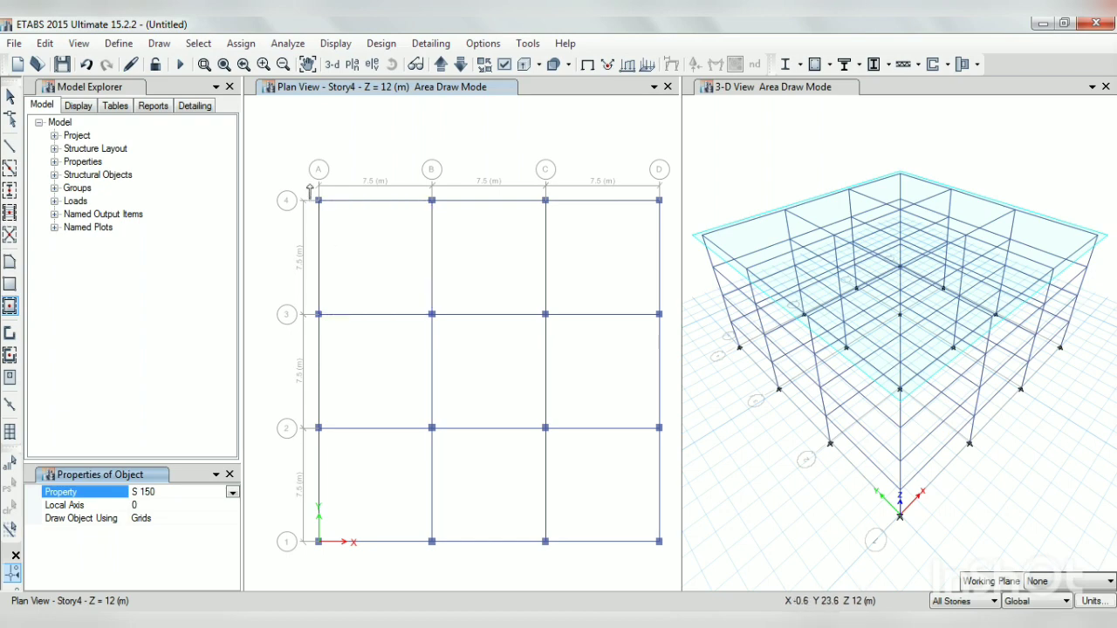
pyautogui.moveTo(309, 186)
pyautogui.mouseDown()
pyautogui.moveTo(342, 247)
pyautogui.moveTo(575, 502)
pyautogui.moveTo(660, 561)
pyautogui.moveTo(669, 555)
pyautogui.mouseUp()
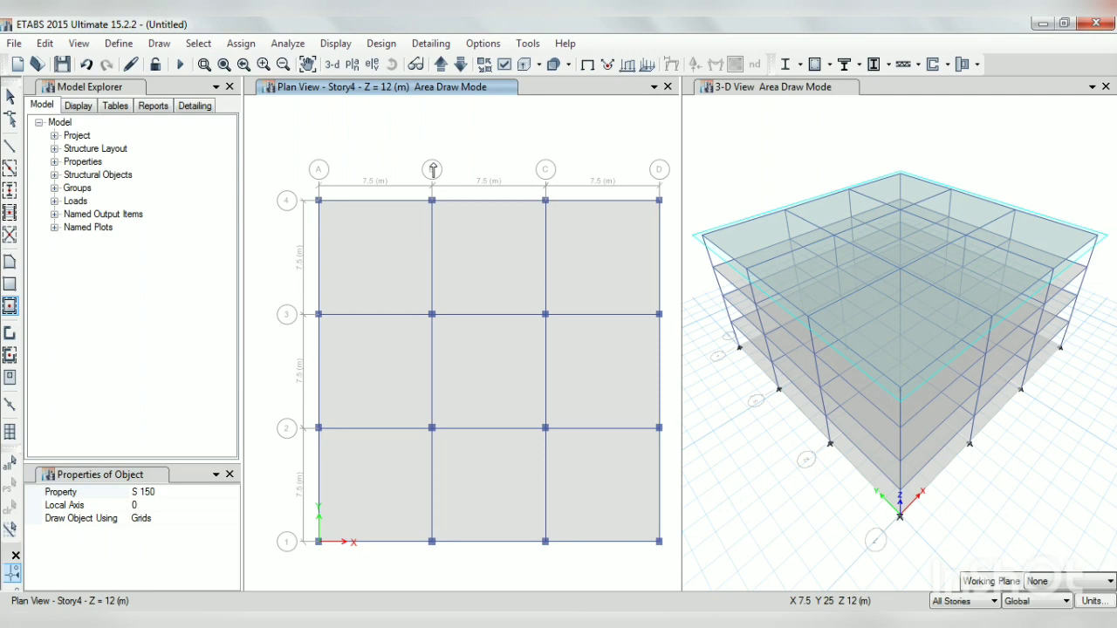
pyautogui.click(441, 66)
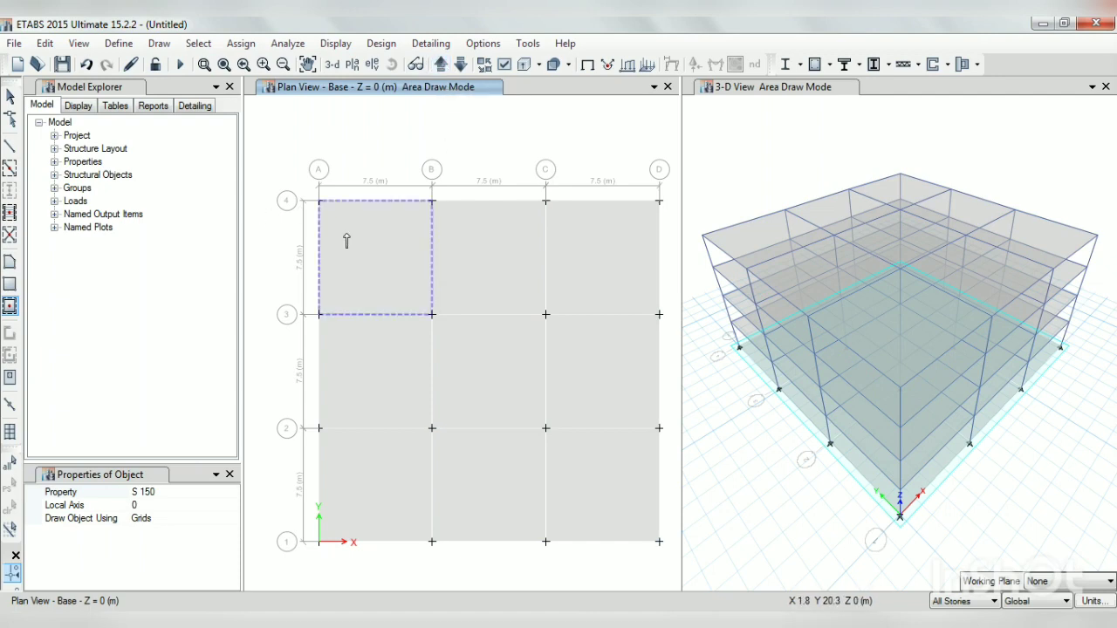
pyautogui.press('Escape')
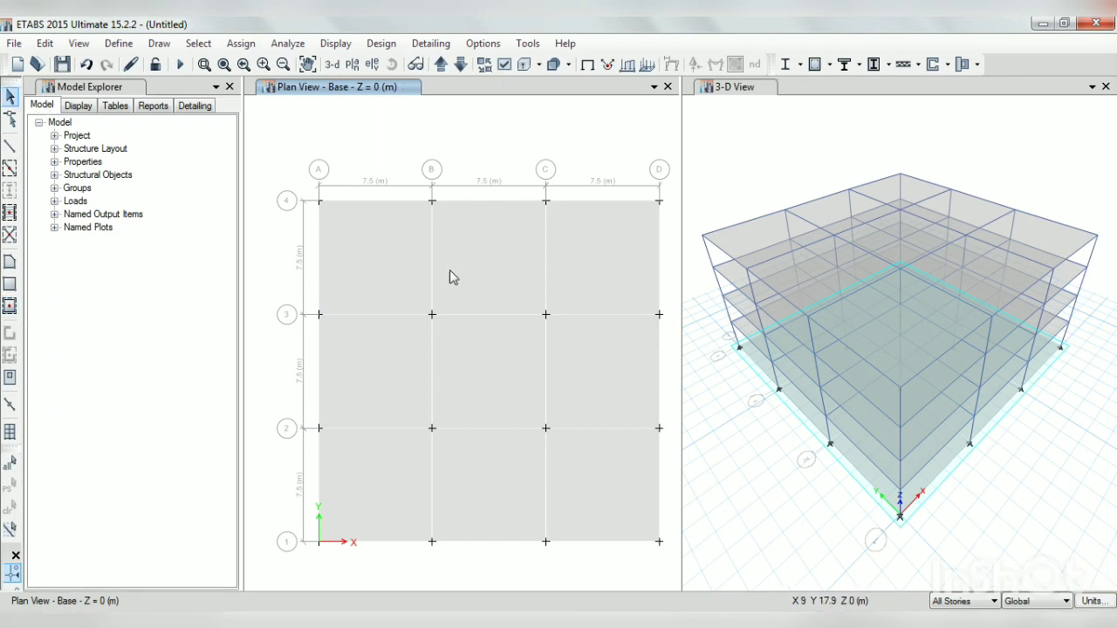
pyautogui.click(382, 263)
pyautogui.click(496, 263)
pyautogui.click(586, 267)
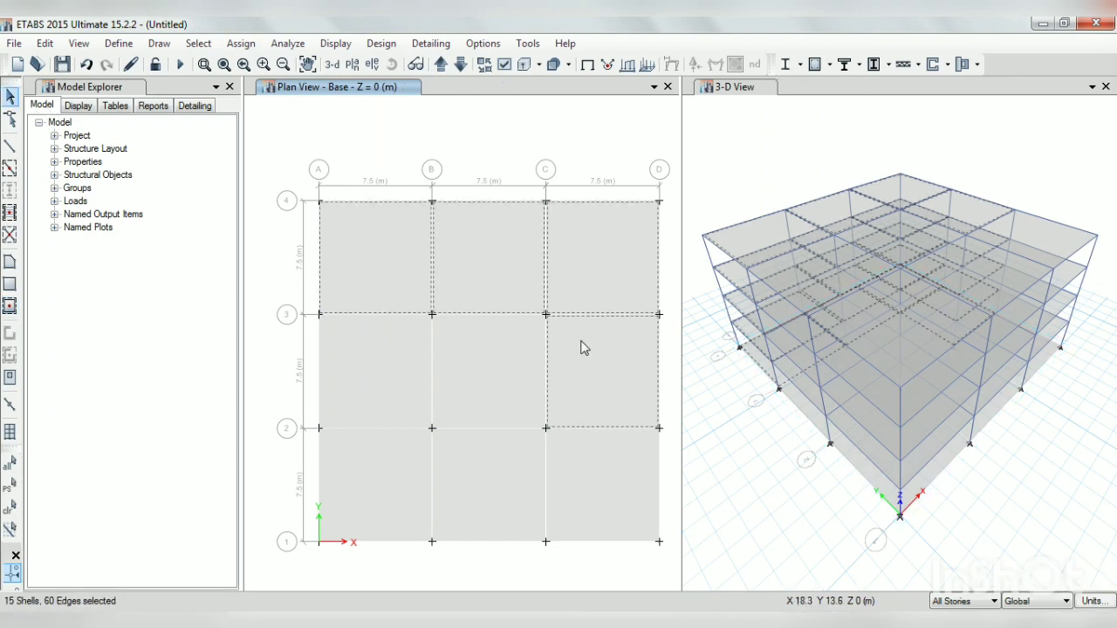
pyautogui.click(586, 344)
pyautogui.click(488, 369)
pyautogui.click(390, 371)
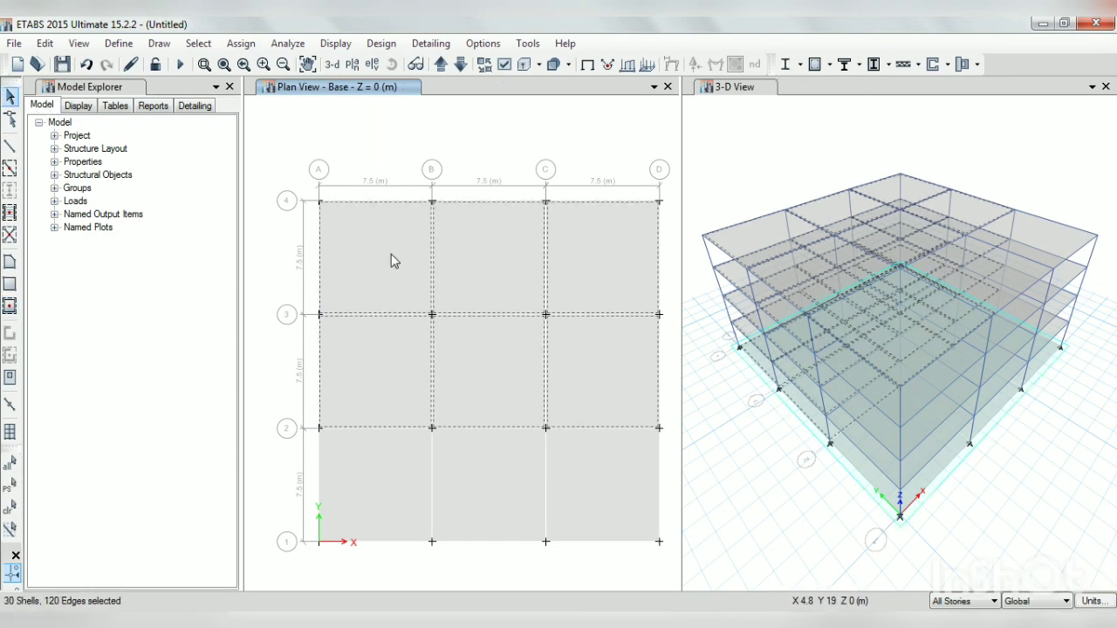
pyautogui.click(477, 266)
pyautogui.click(575, 260)
pyautogui.click(594, 349)
pyautogui.click(489, 367)
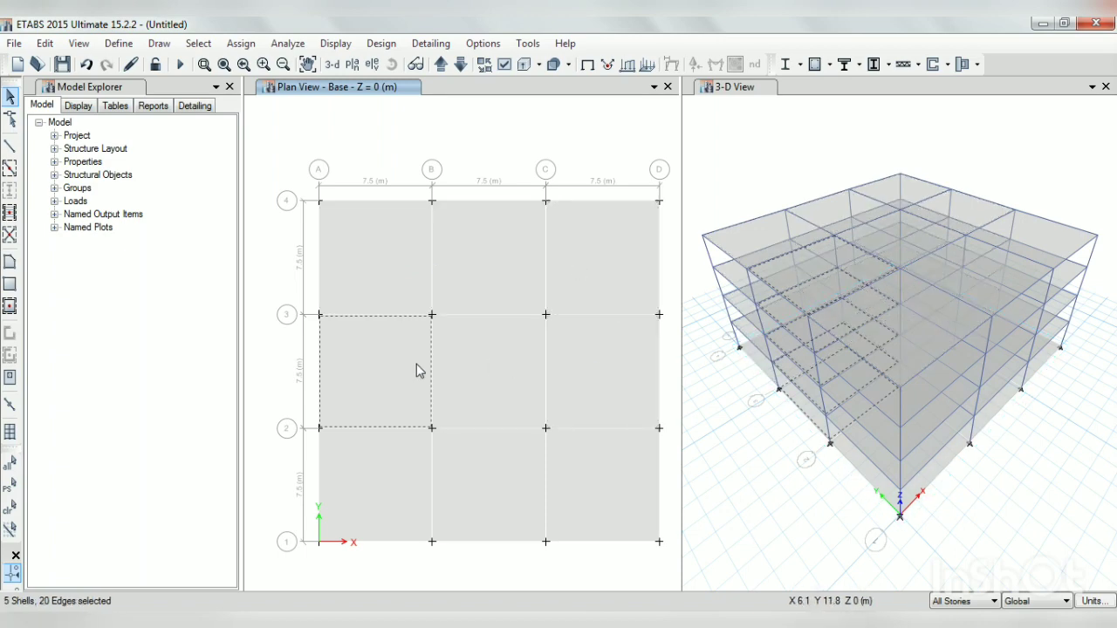
pyautogui.click(419, 371)
# - Limit the editing scope to One Story and delete all nine slab panels at the Base level
pyautogui.click(954, 602)
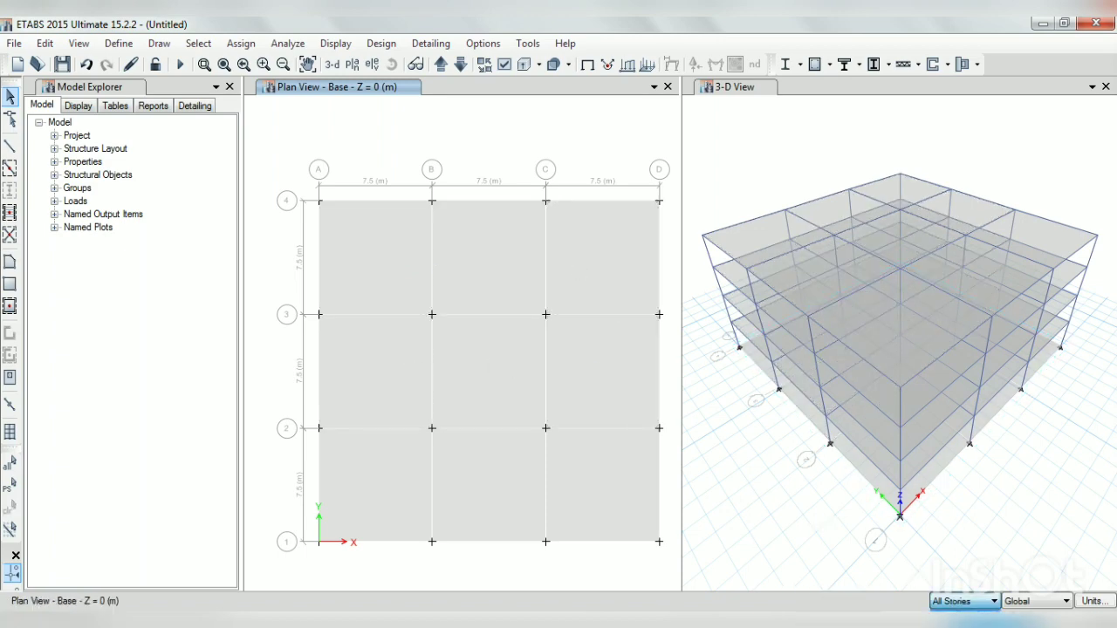
pyautogui.click(957, 618)
pyautogui.click(396, 264)
pyautogui.click(505, 257)
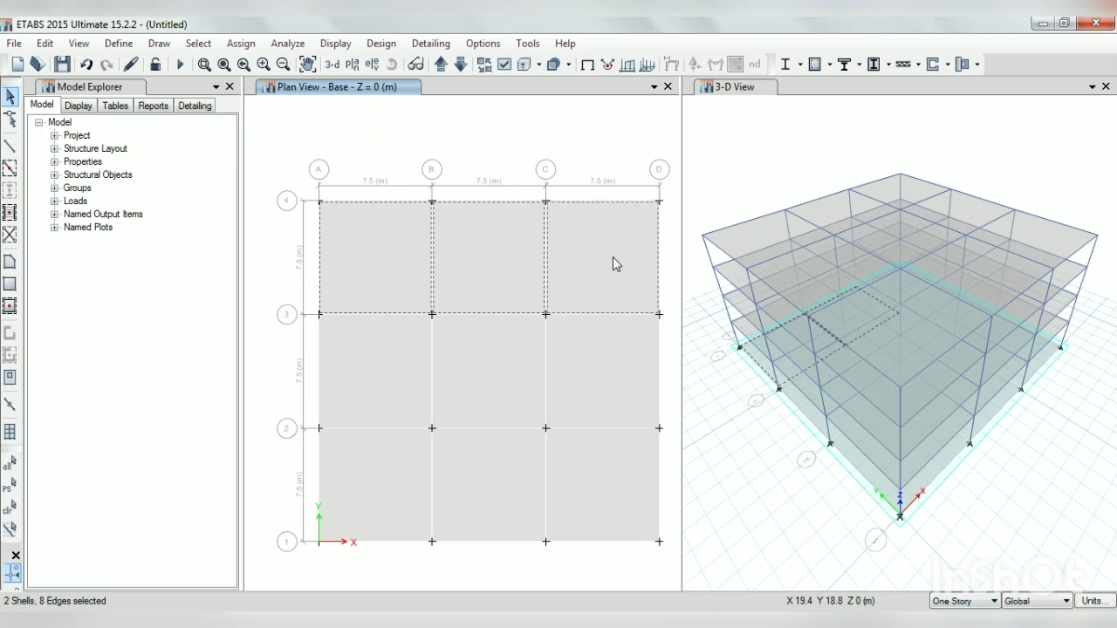
pyautogui.click(613, 256)
pyautogui.click(612, 368)
pyautogui.click(502, 362)
pyautogui.click(392, 351)
pyautogui.click(387, 441)
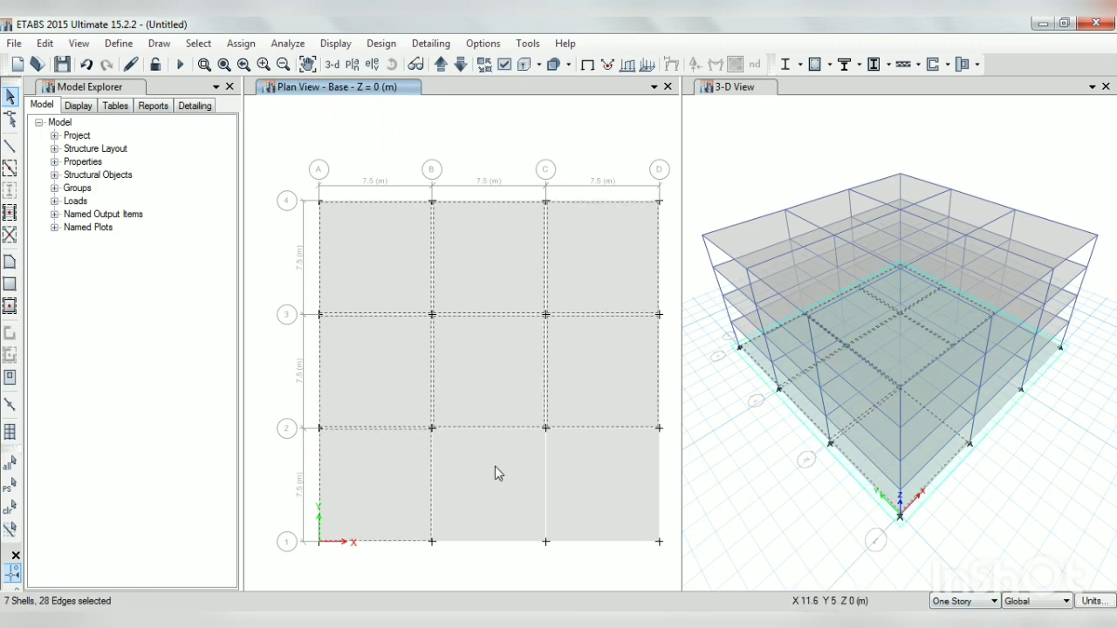
pyautogui.click(494, 467)
pyautogui.click(604, 464)
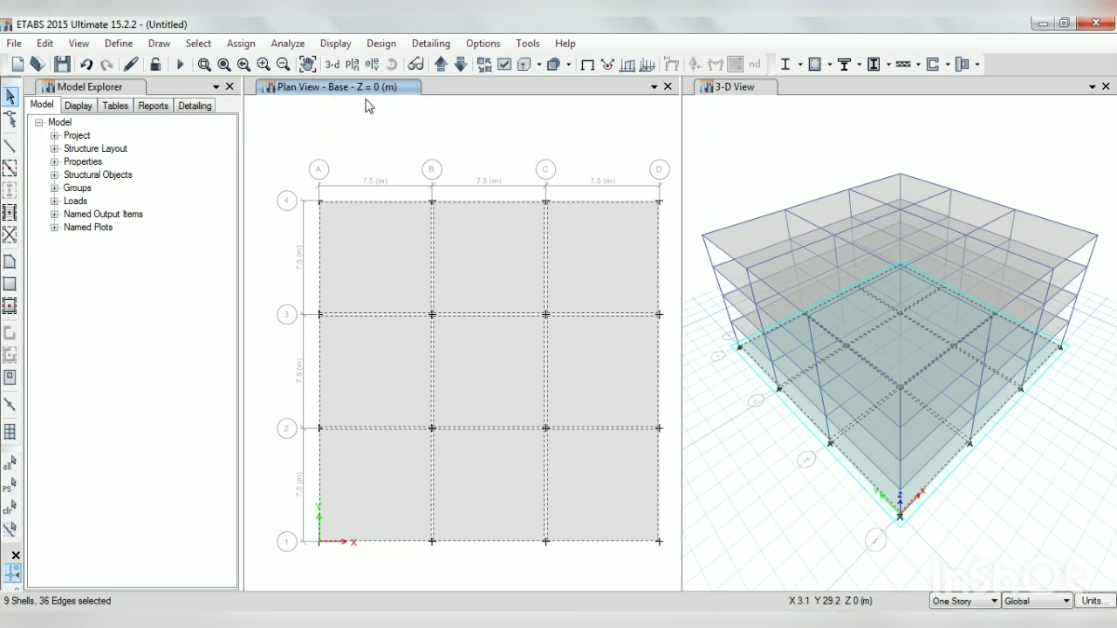
pyautogui.press('Delete')
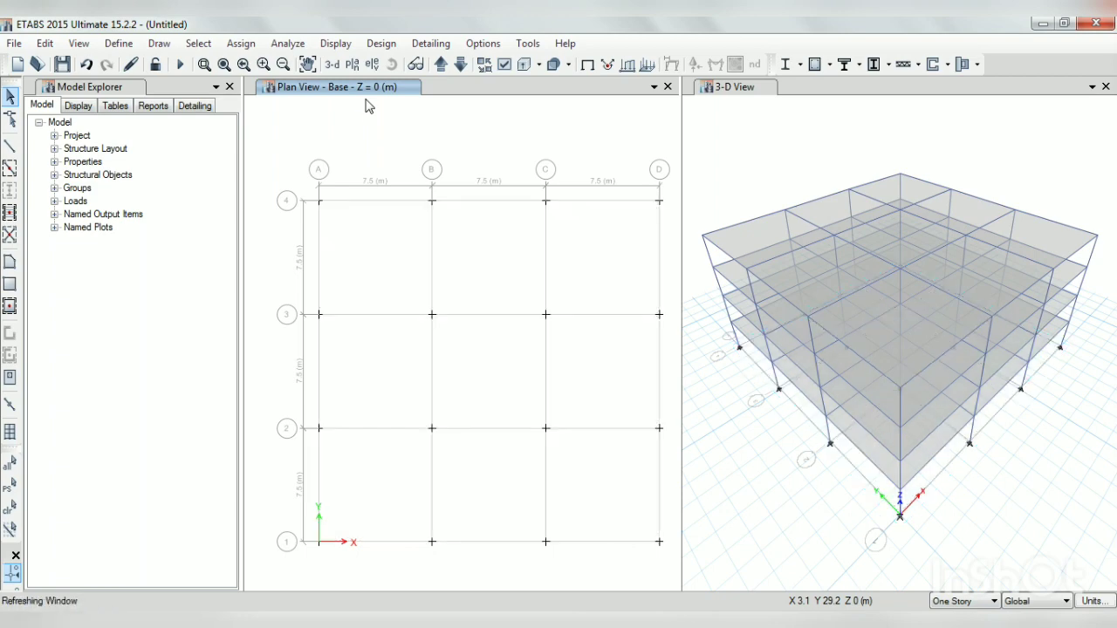
# - Check the floor plans storey by storey from Base up to Story4, ending on the Story1 plan
pyautogui.click(443, 65)
pyautogui.click(442, 65)
pyautogui.click(442, 64)
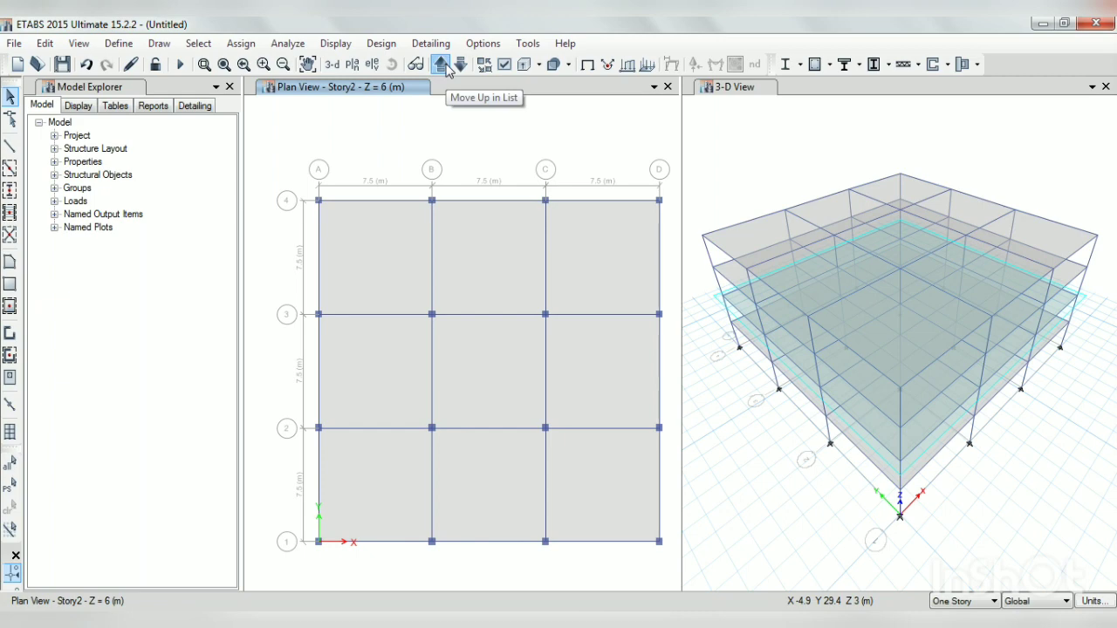
pyautogui.click(442, 65)
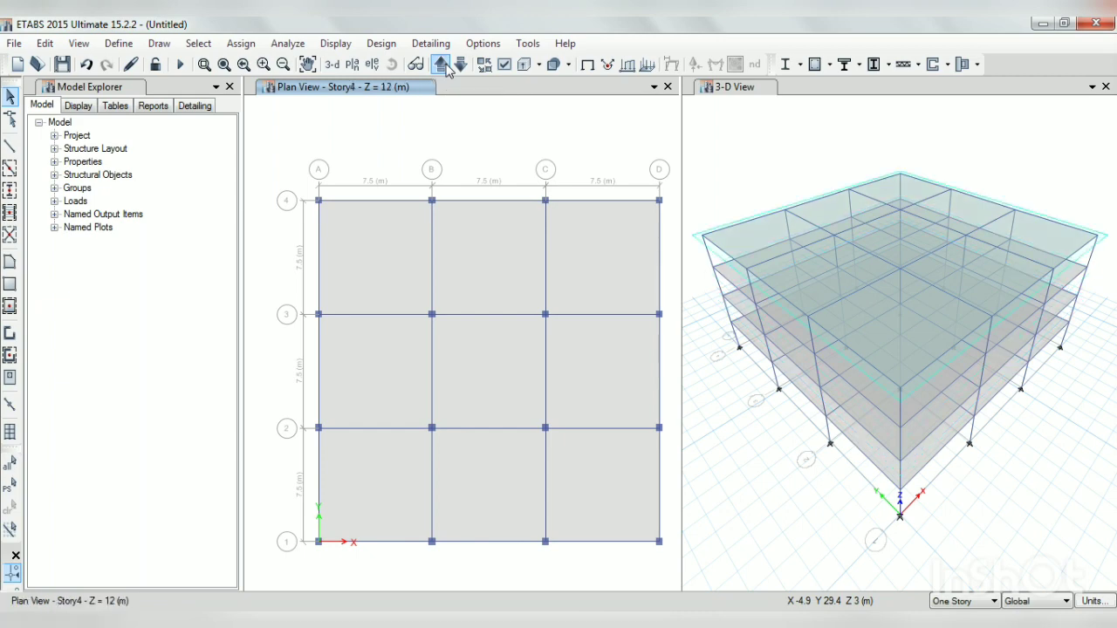
pyautogui.click(443, 64)
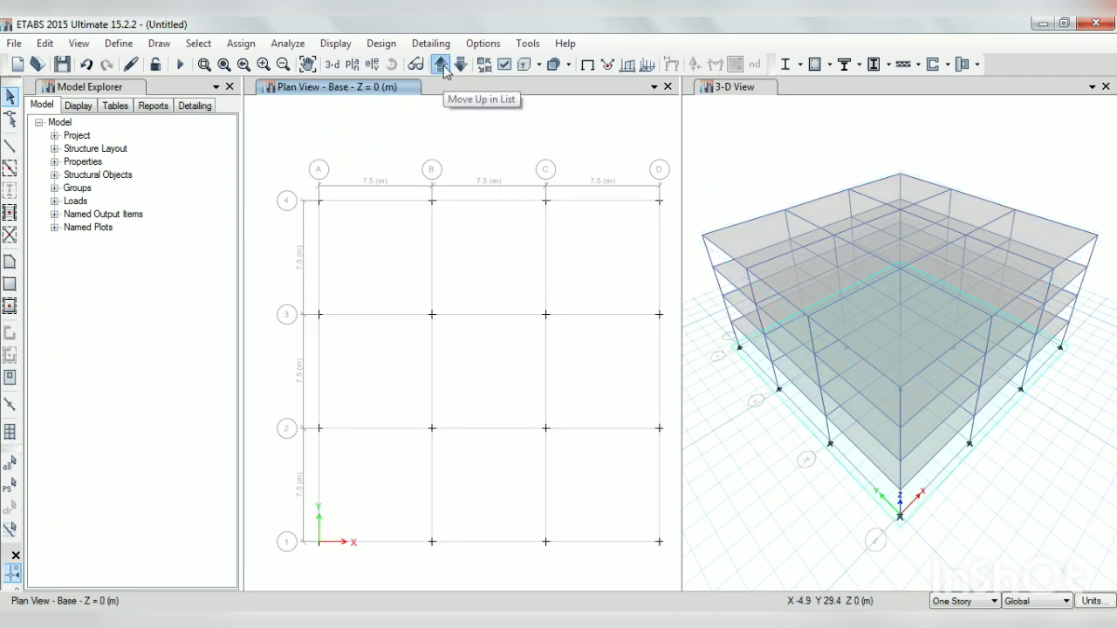
pyautogui.click(443, 65)
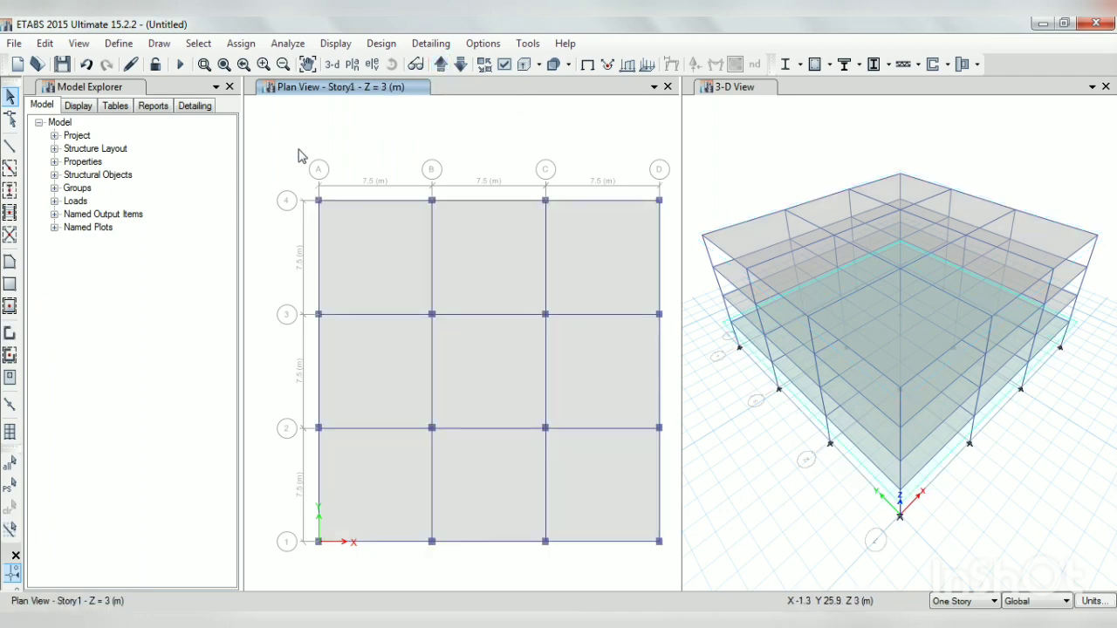
pyautogui.click(119, 43)
pyautogui.click(157, 426)
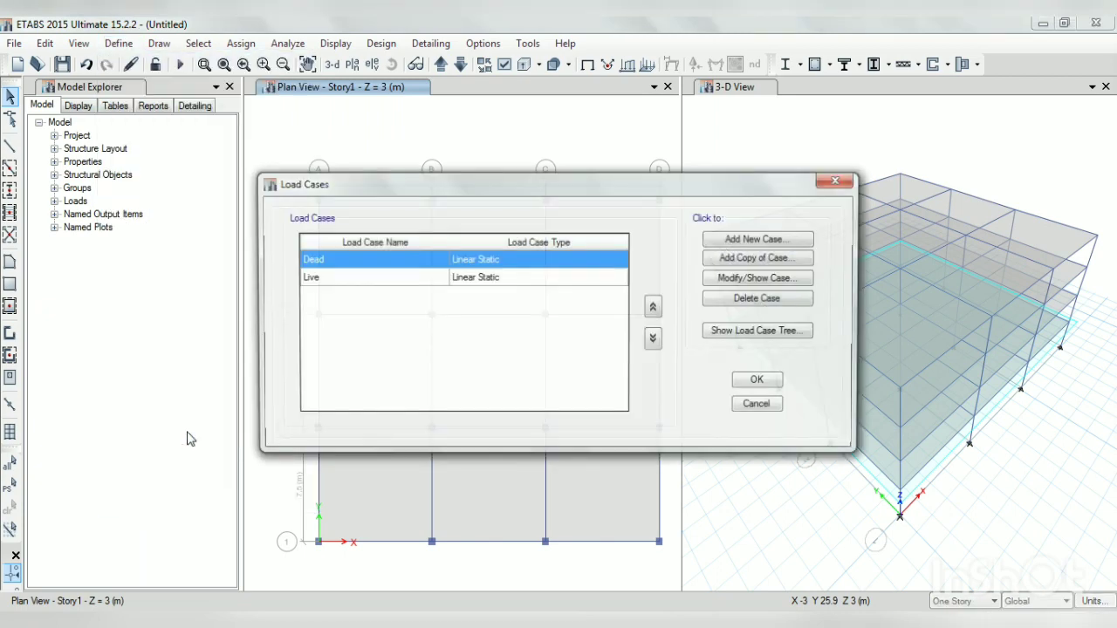
pyautogui.click(839, 179)
# - Add a load pattern named SIDL of type Super Dead and accept the load patterns
pyautogui.click(119, 43)
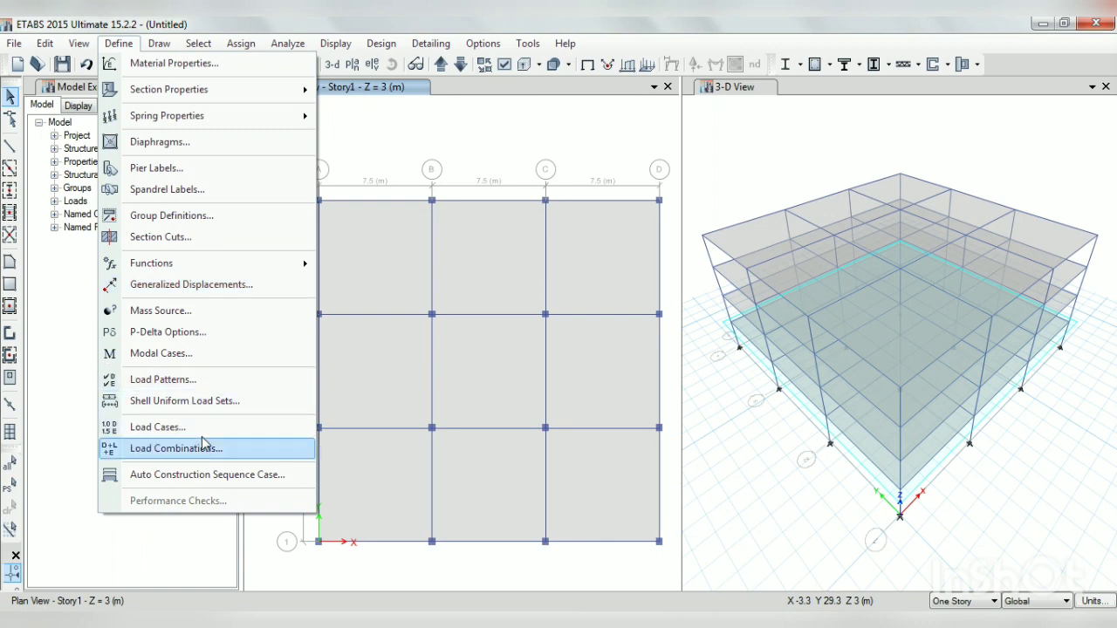
pyautogui.click(207, 387)
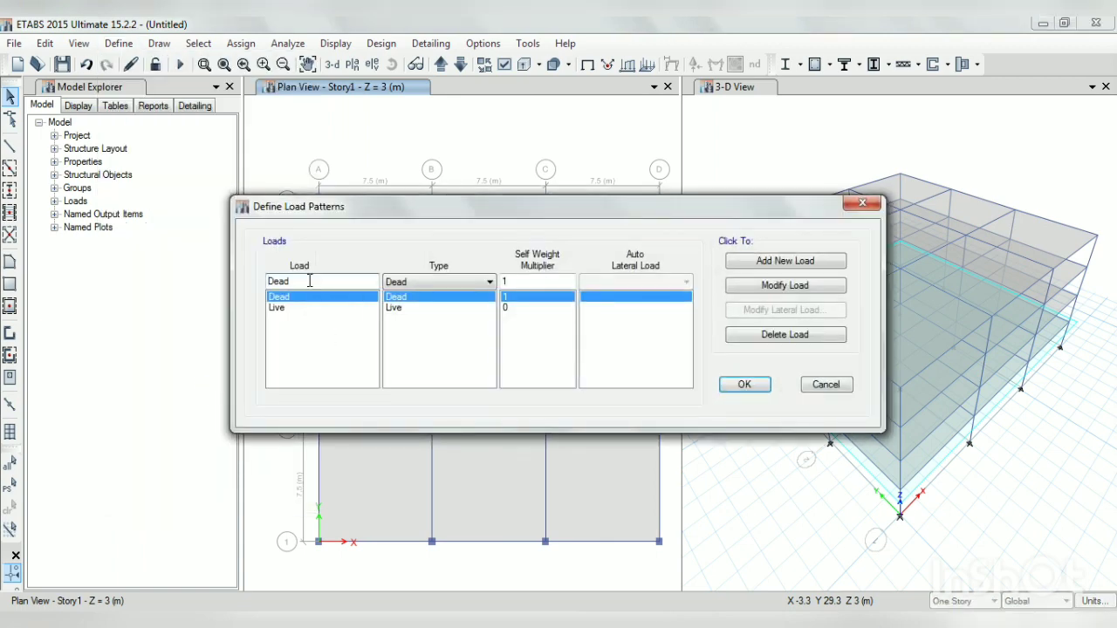
pyautogui.moveTo(310, 280); pyautogui.dragTo(235, 291)
pyautogui.write('SIDL')
pyautogui.click(486, 281)
pyautogui.click(427, 308)
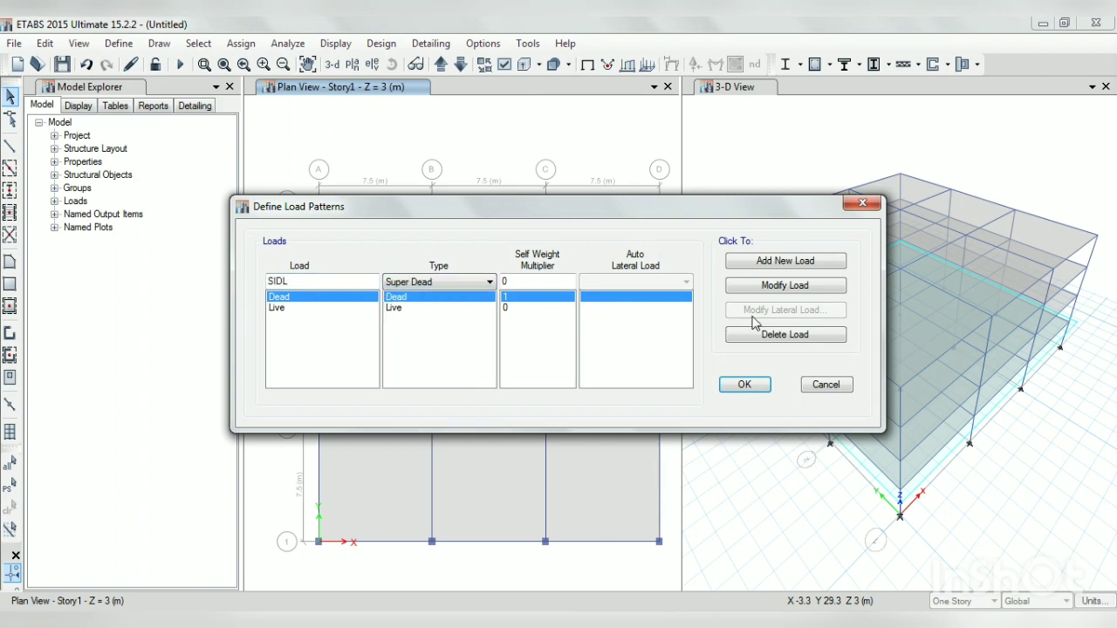
pyautogui.click(769, 261)
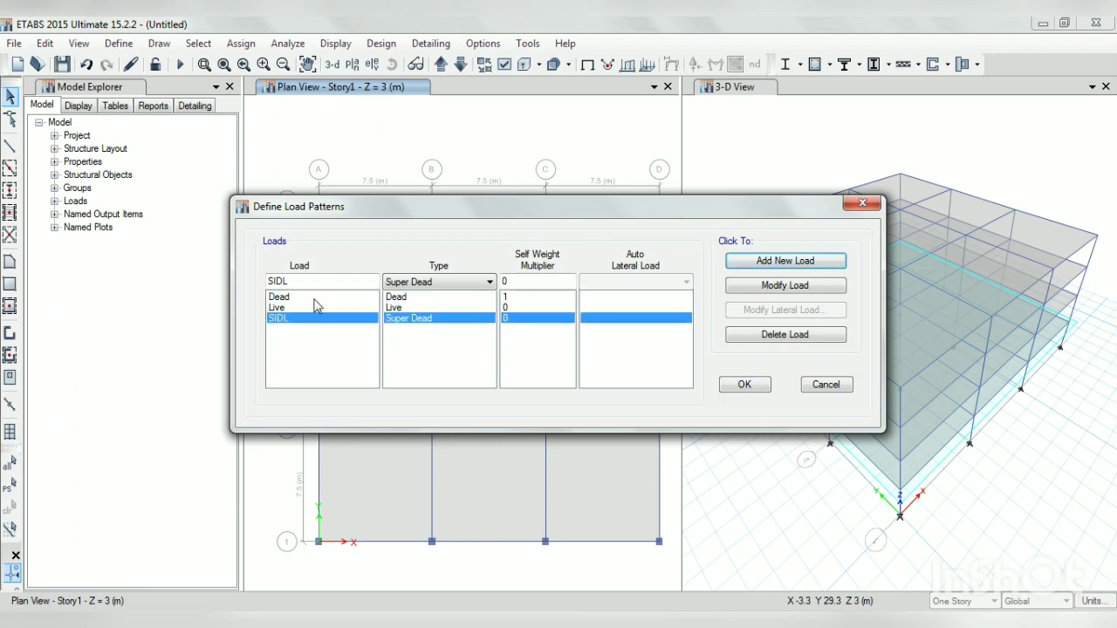
pyautogui.click(746, 384)
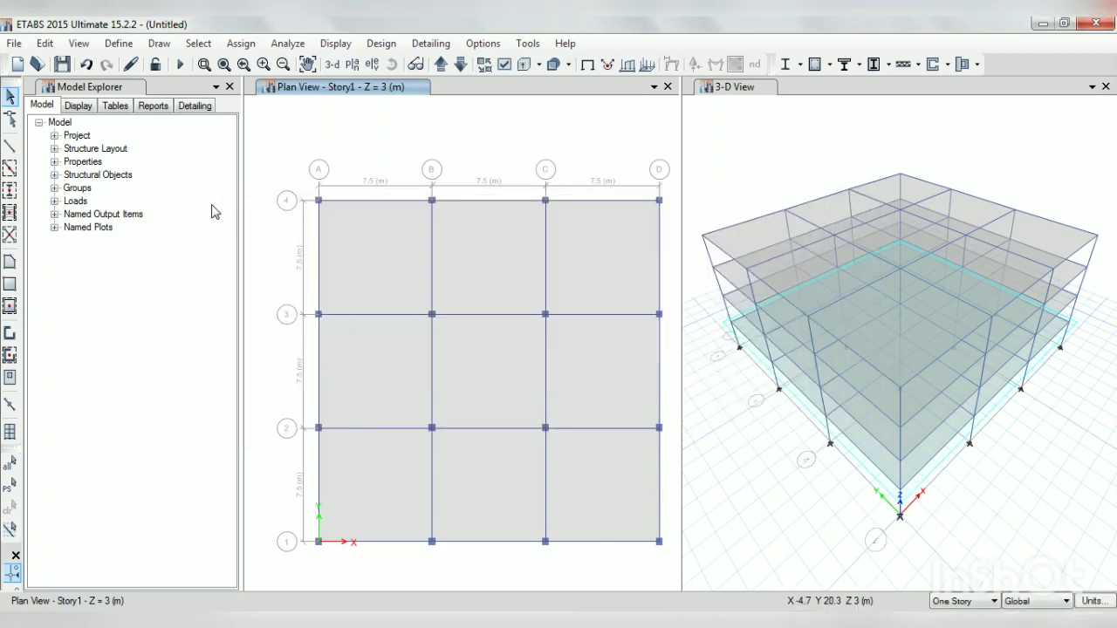
# - Switch to eq.pdf in Adobe Reader and look up the wall self weight per unit length, then return to ETABS
pyautogui.click(485, 612)
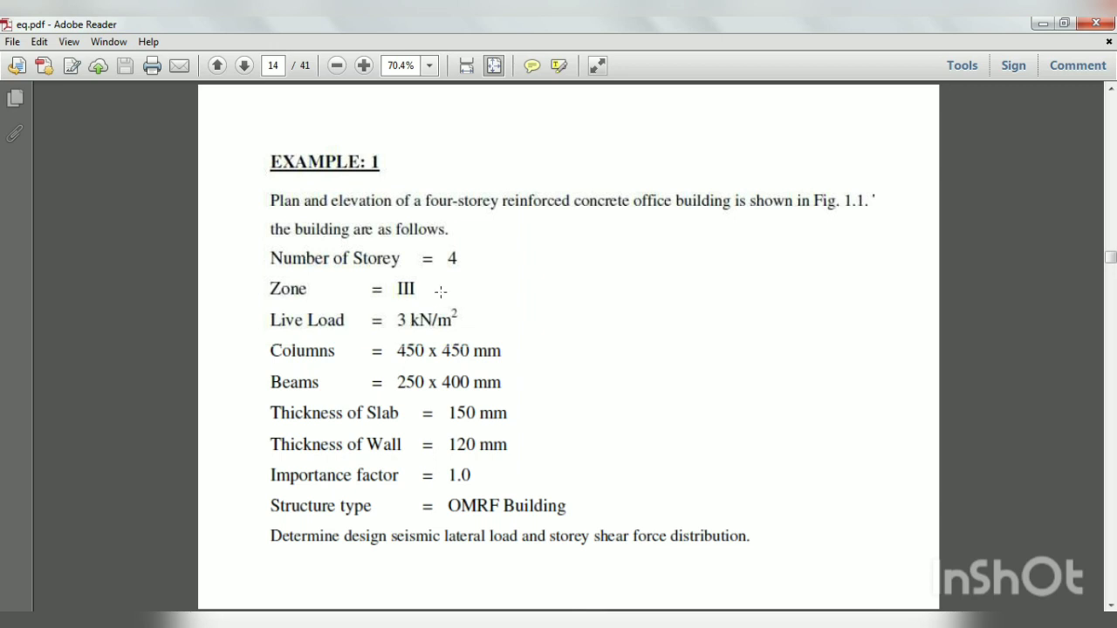
pyautogui.scroll(-3, 441, 290)
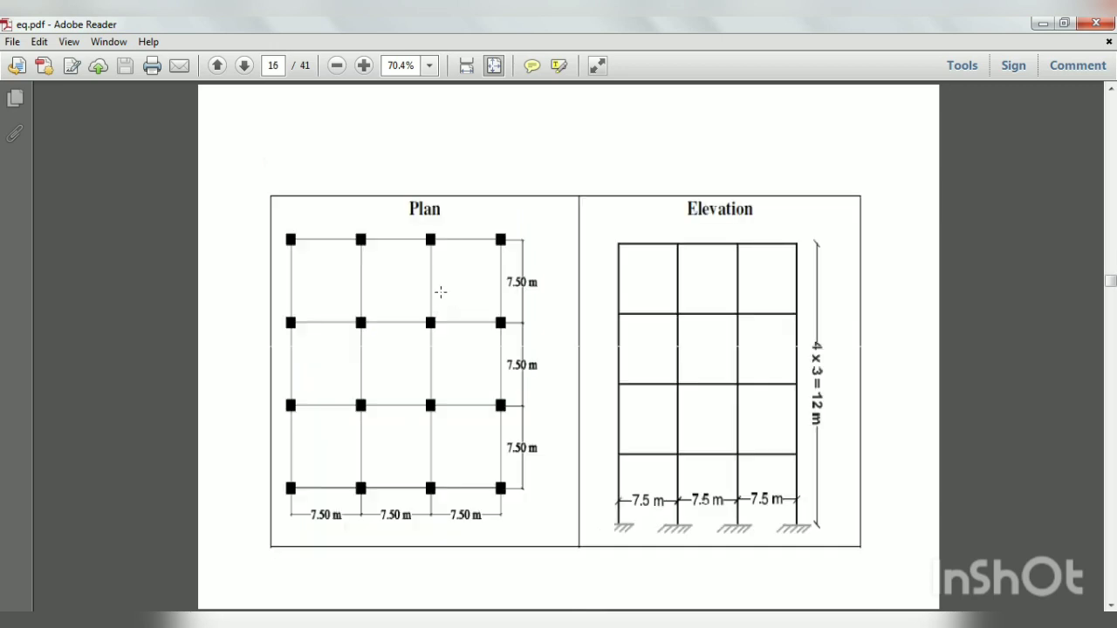
pyautogui.scroll(-3, 440, 290)
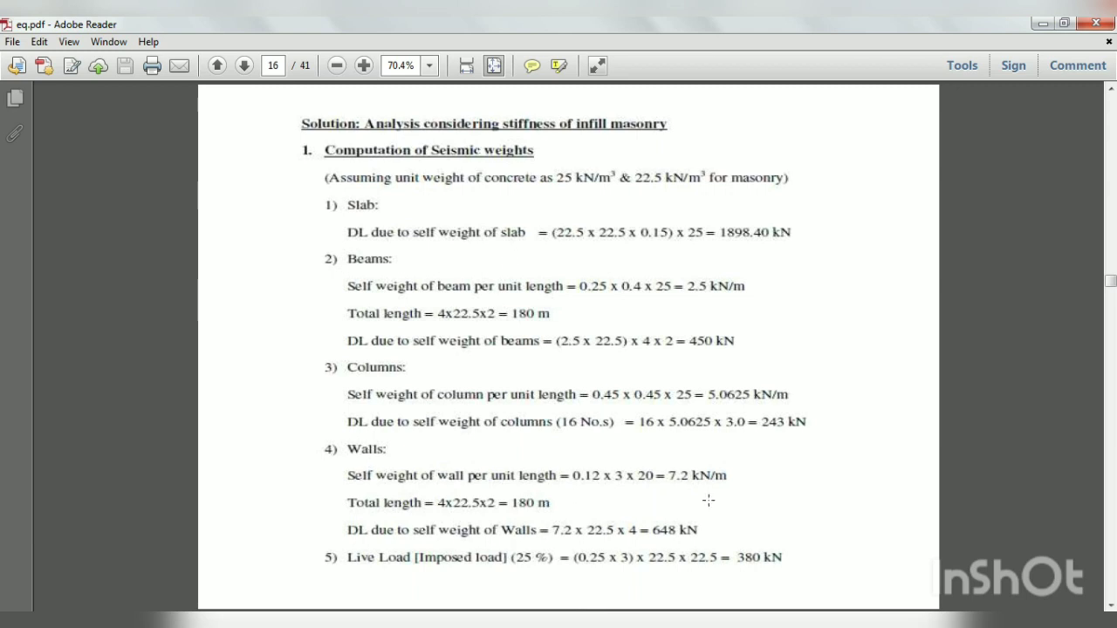
pyautogui.moveTo(663, 467); pyautogui.dragTo(732, 486)
pyautogui.click(735, 480)
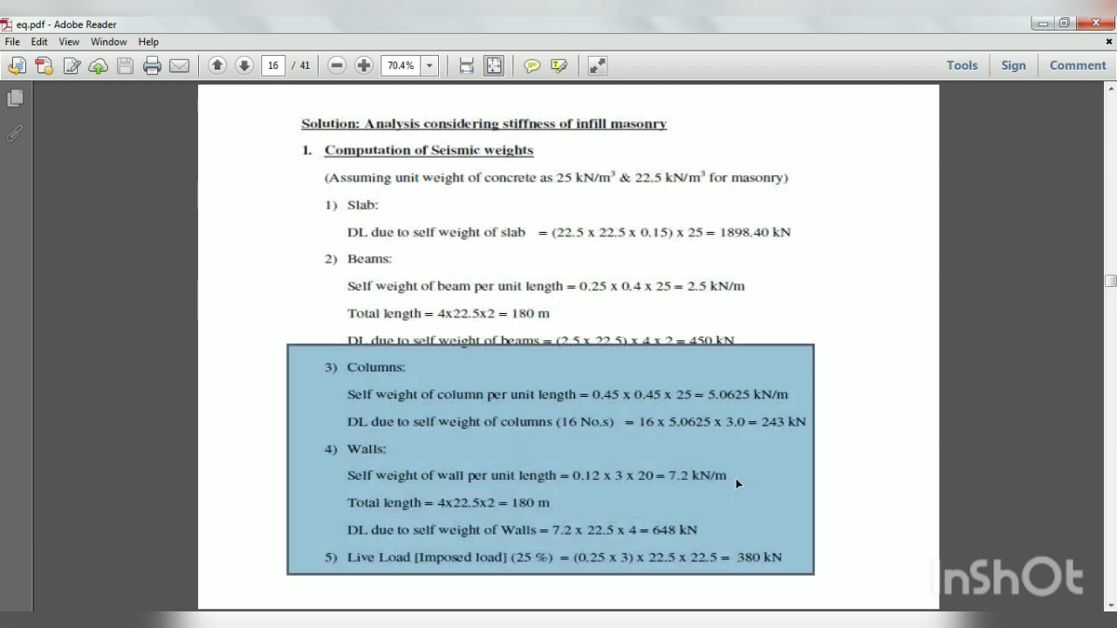
pyautogui.click(736, 480)
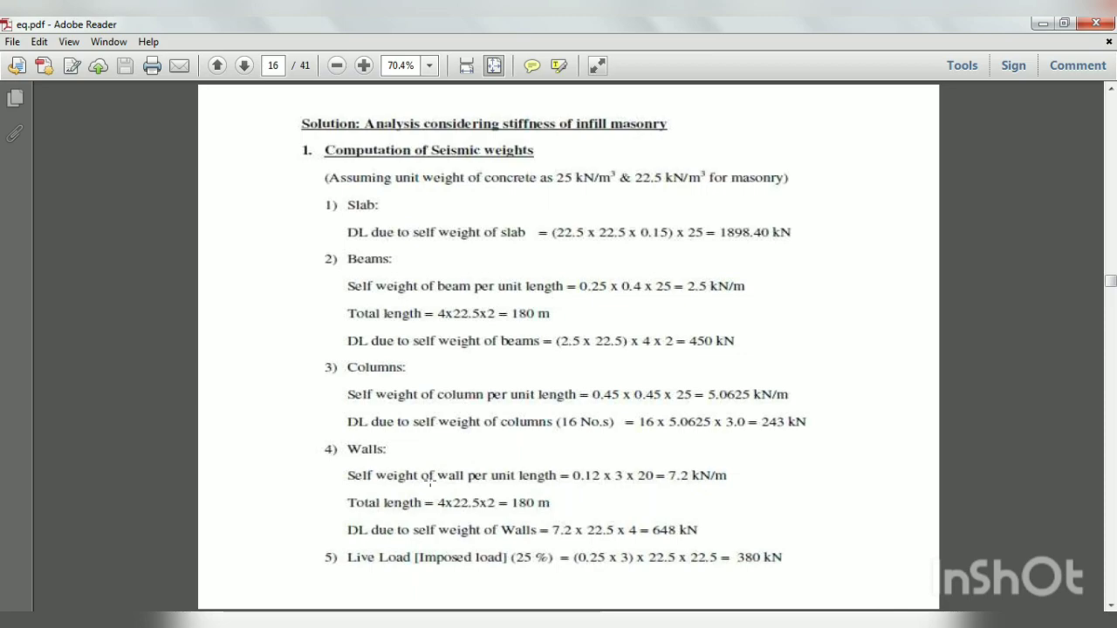
pyautogui.hotkey('alt', 'Tab')
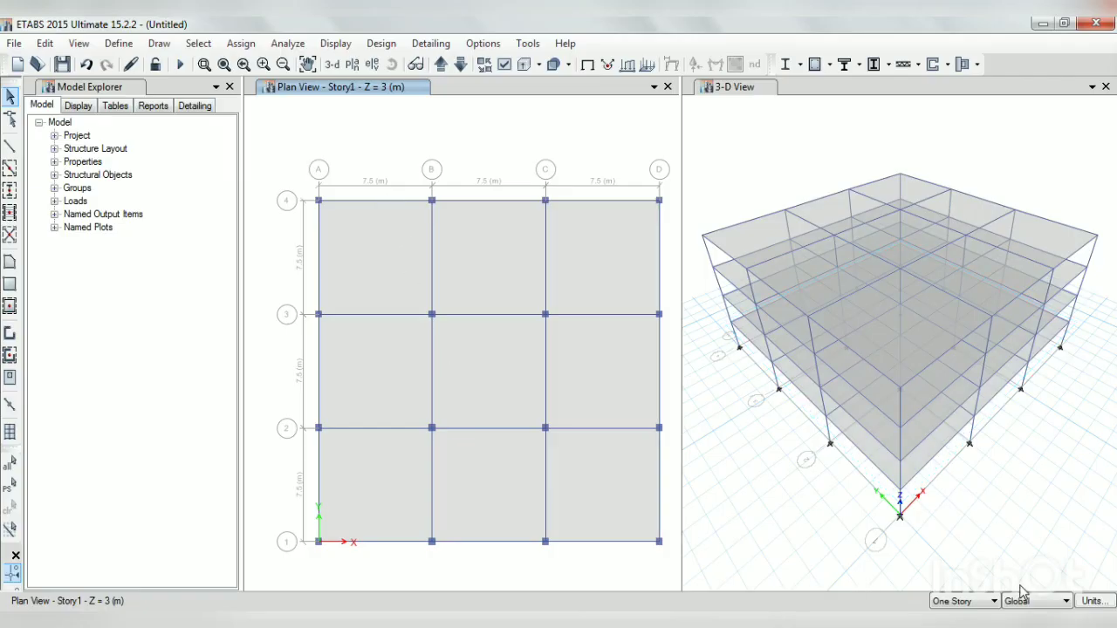
# - Assign a uniform SIDL gravity load of 7.2 kN/m to all perimeter beams on All Stories
pyautogui.click(964, 621)
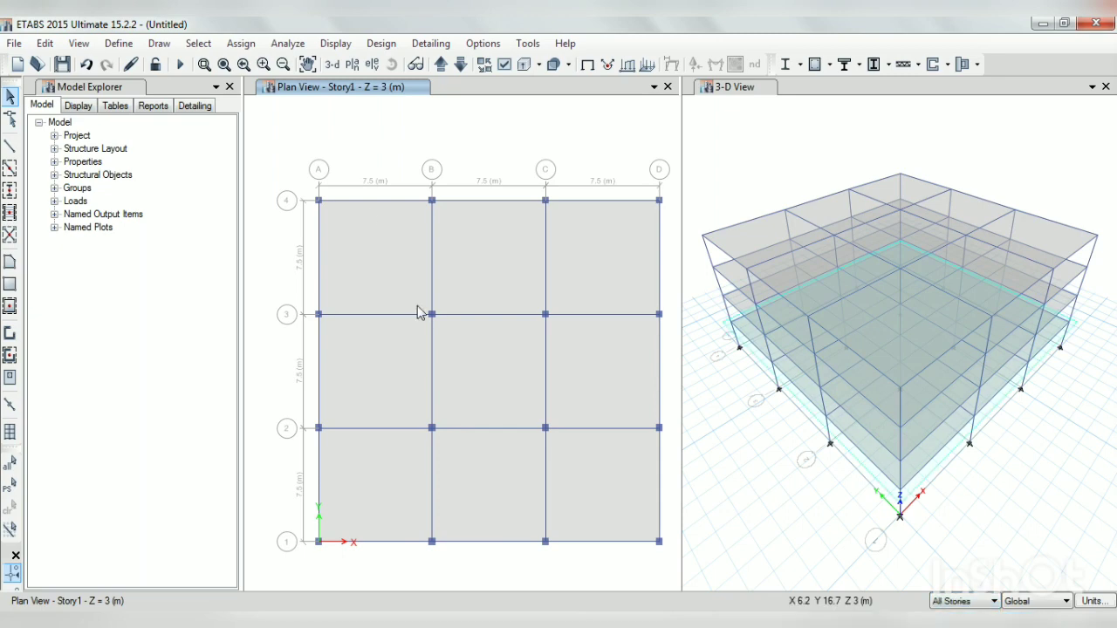
pyautogui.click(369, 200)
pyautogui.click(485, 202)
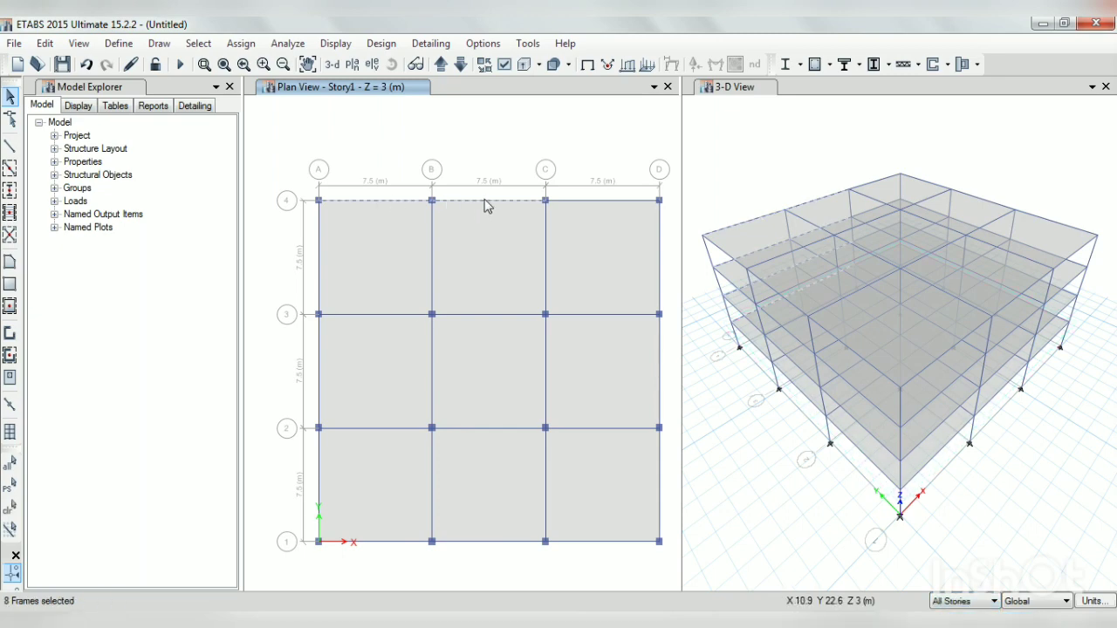
pyautogui.click(598, 200)
pyautogui.click(659, 251)
pyautogui.click(659, 370)
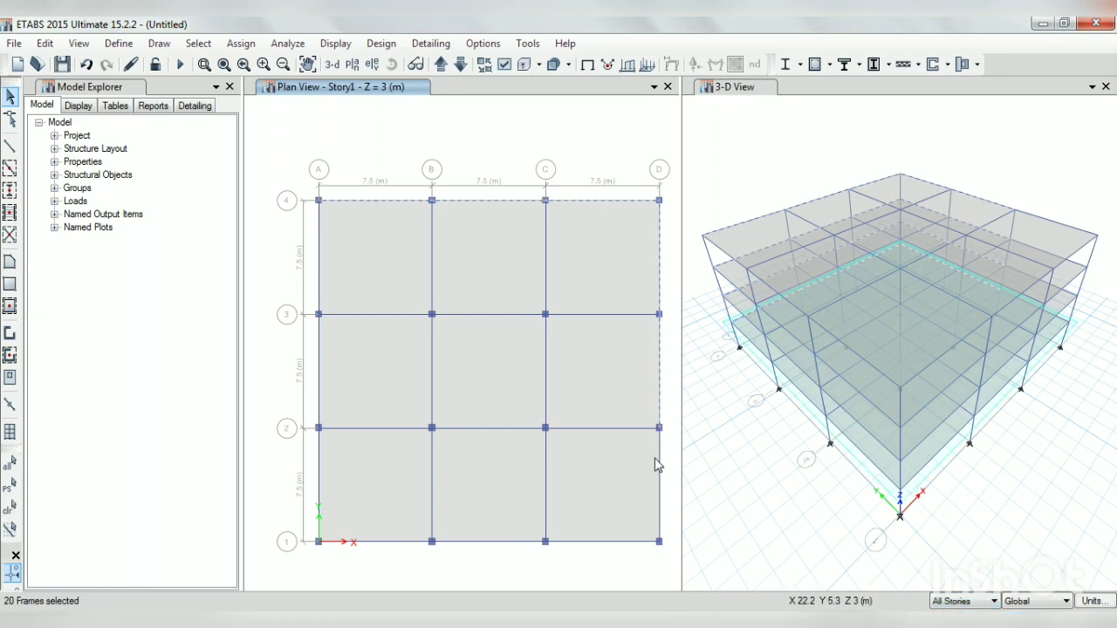
pyautogui.click(661, 475)
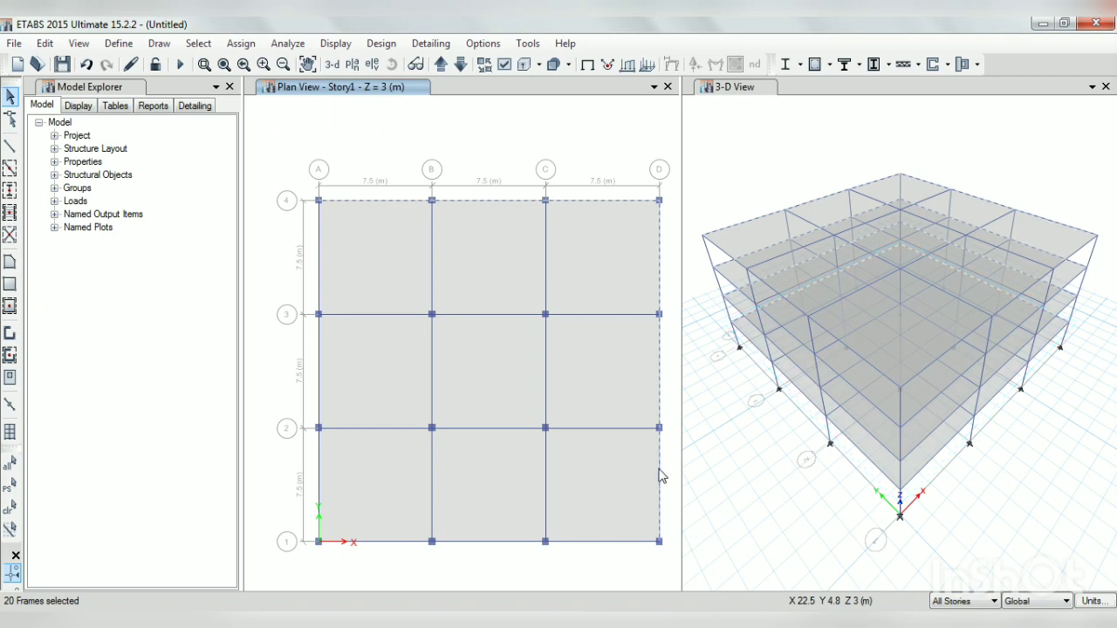
pyautogui.click(625, 543)
pyautogui.click(493, 542)
pyautogui.click(400, 543)
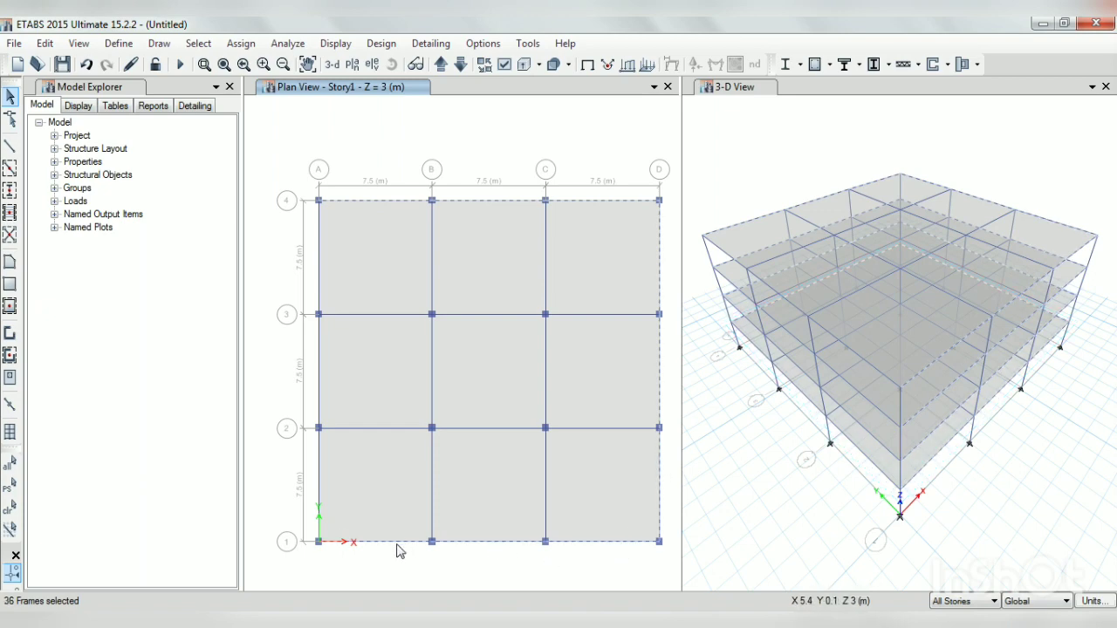
pyautogui.click(319, 478)
pyautogui.click(324, 384)
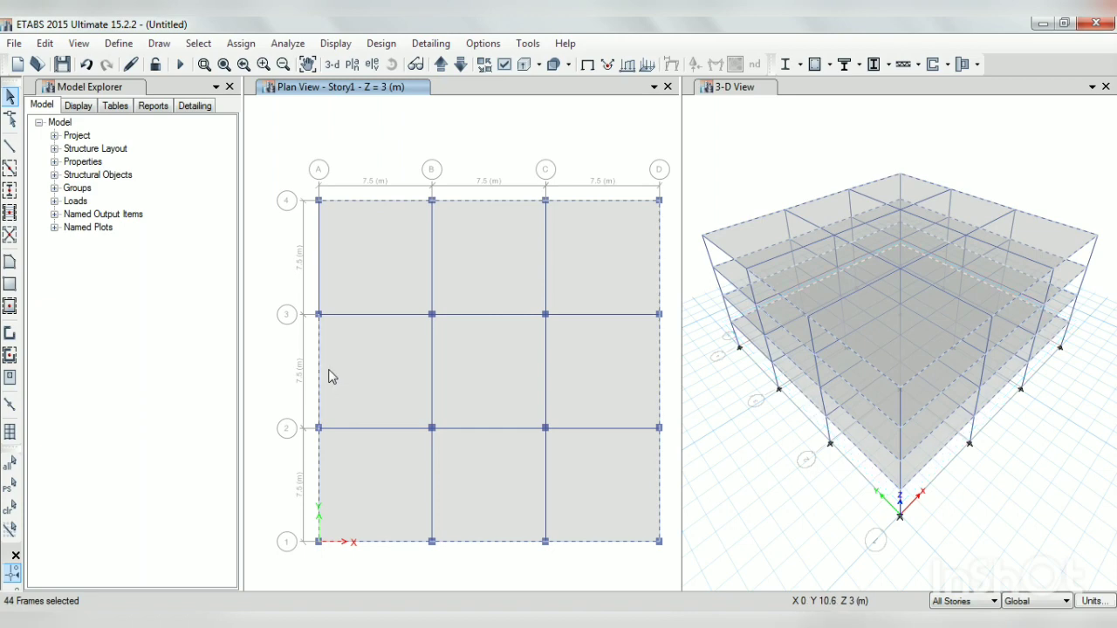
pyautogui.click(319, 276)
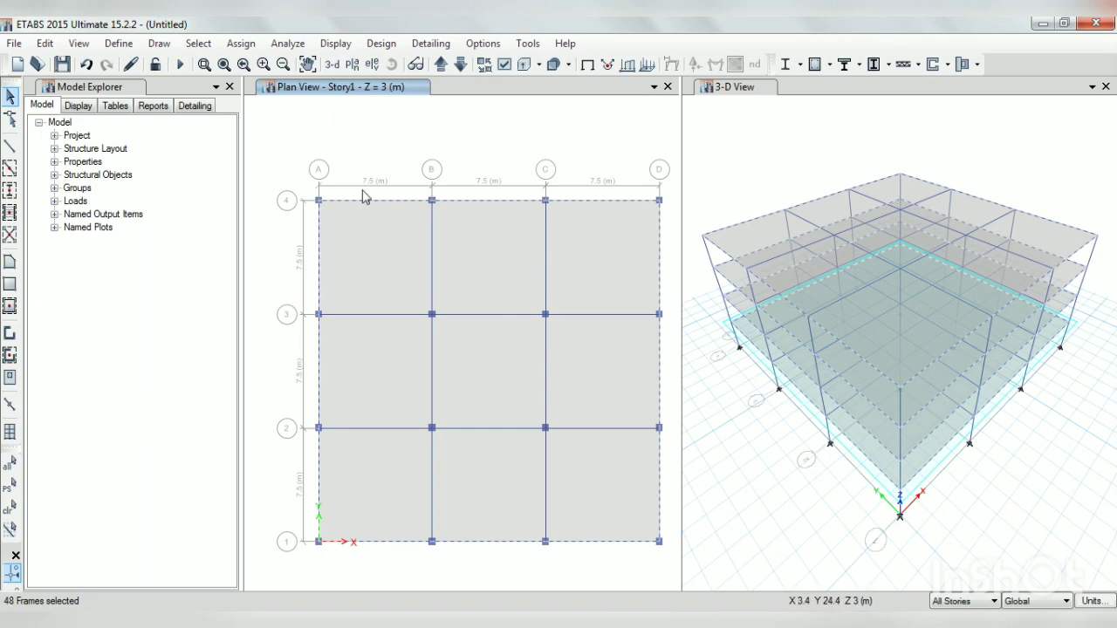
pyautogui.click(239, 46)
pyautogui.moveTo(345, 178)
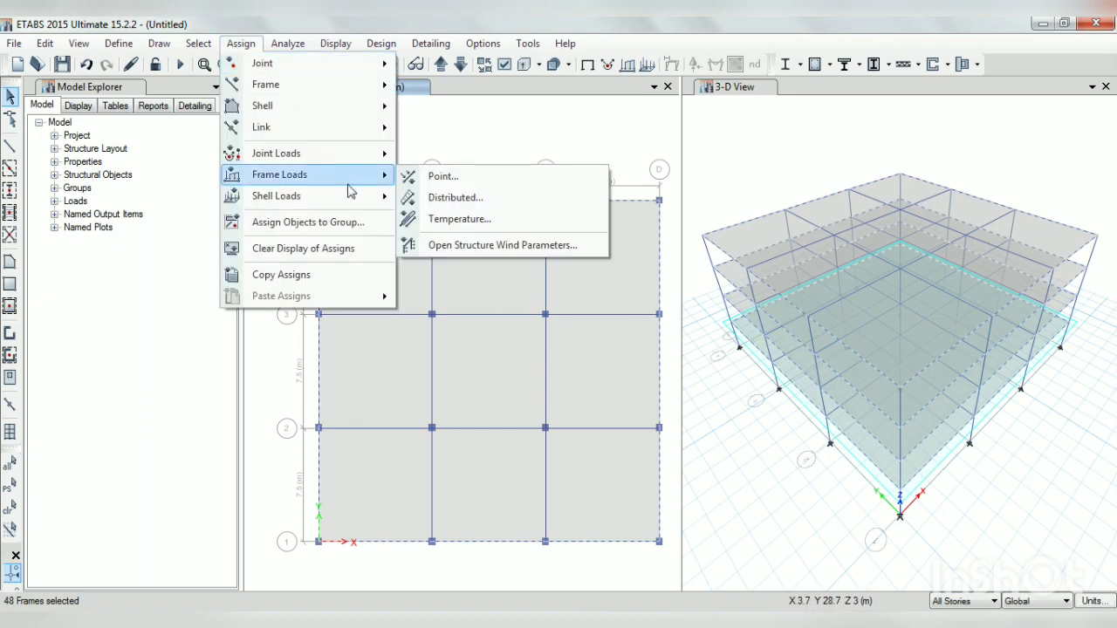
pyautogui.click(466, 198)
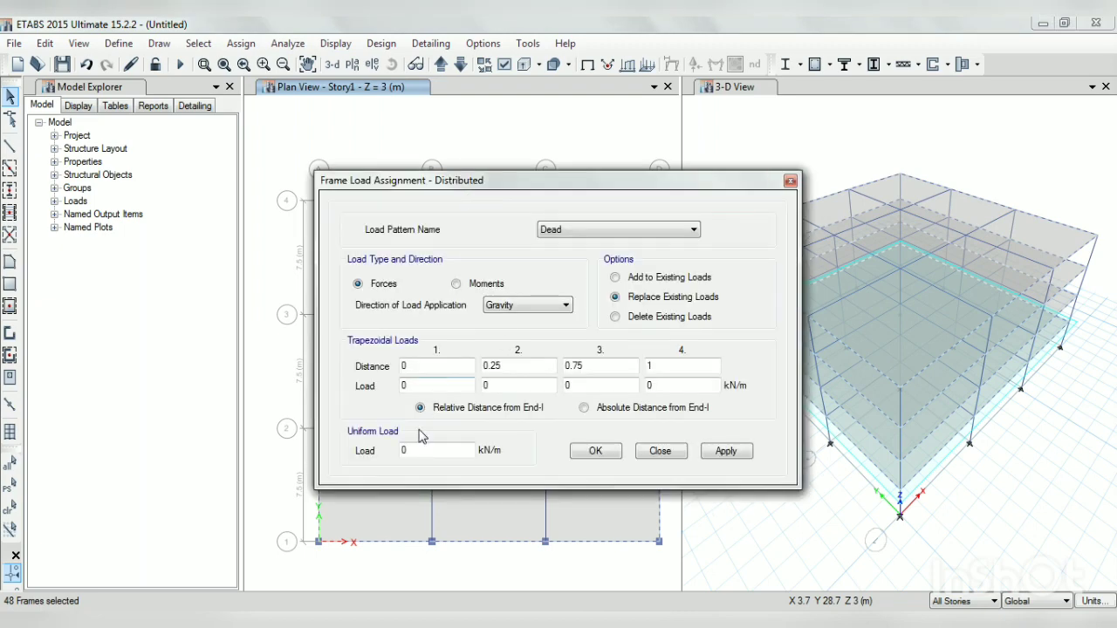
pyautogui.click(609, 229)
pyautogui.click(608, 266)
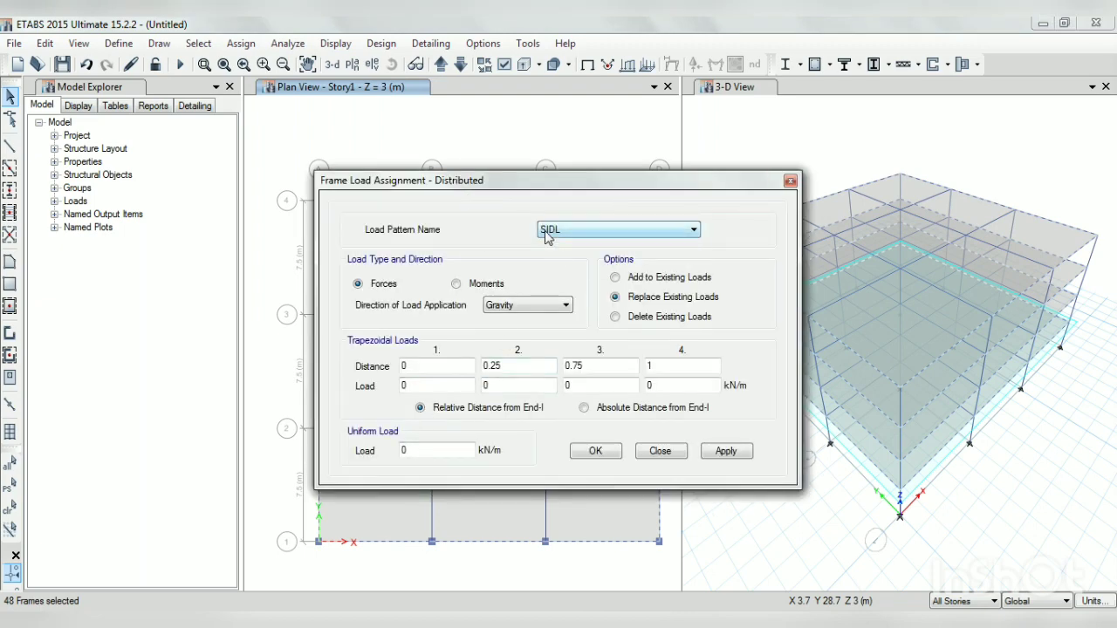
pyautogui.click(408, 451)
pyautogui.moveTo(407, 454); pyautogui.dragTo(381, 451)
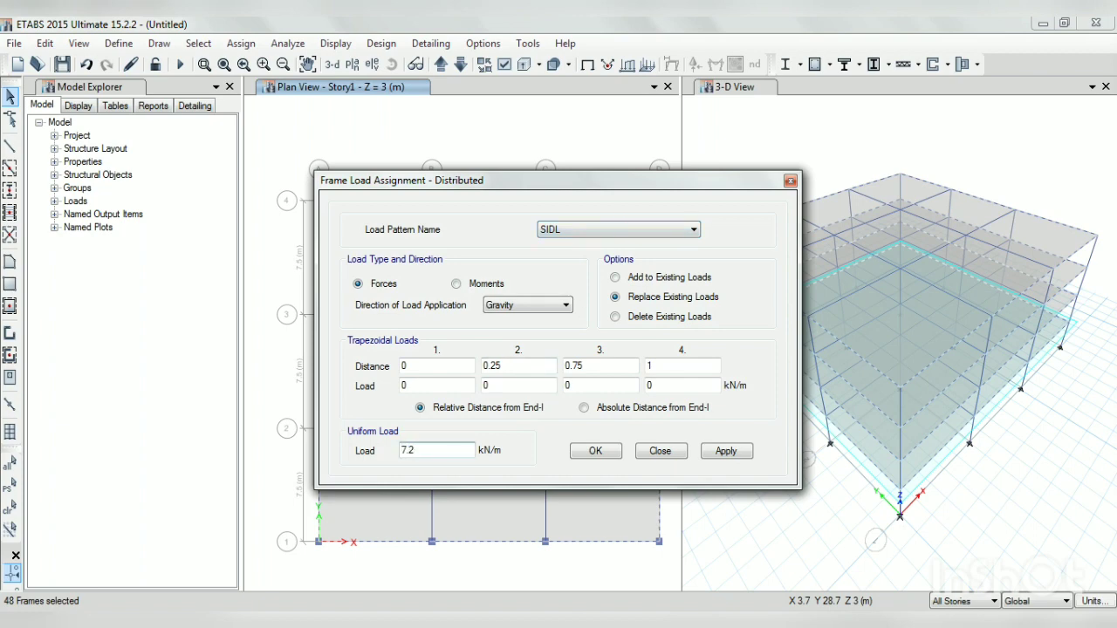
pyautogui.click(723, 455)
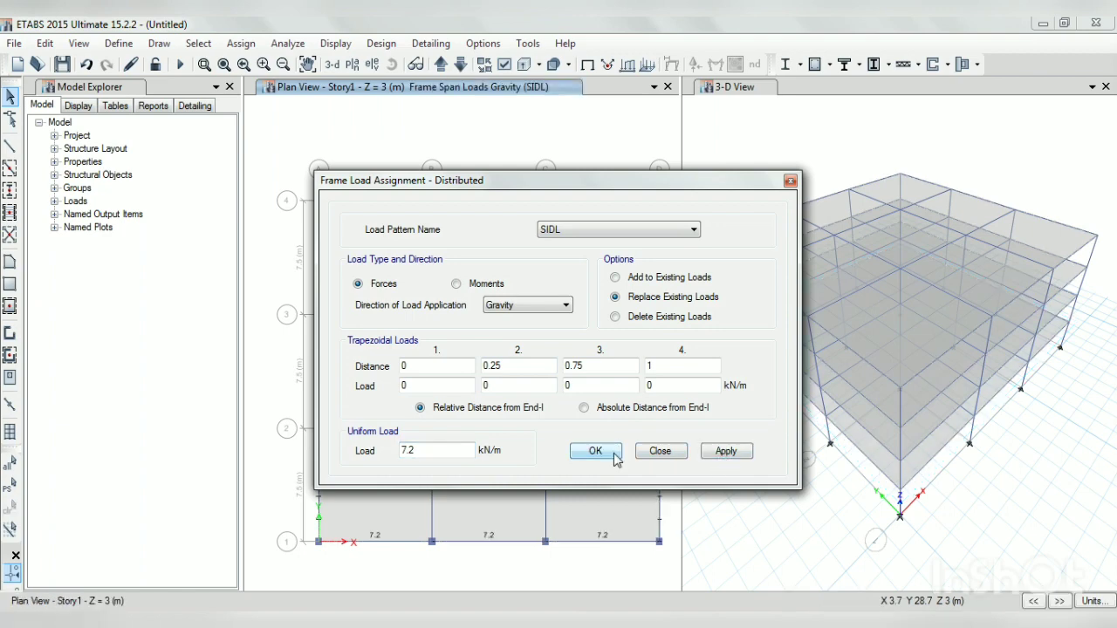
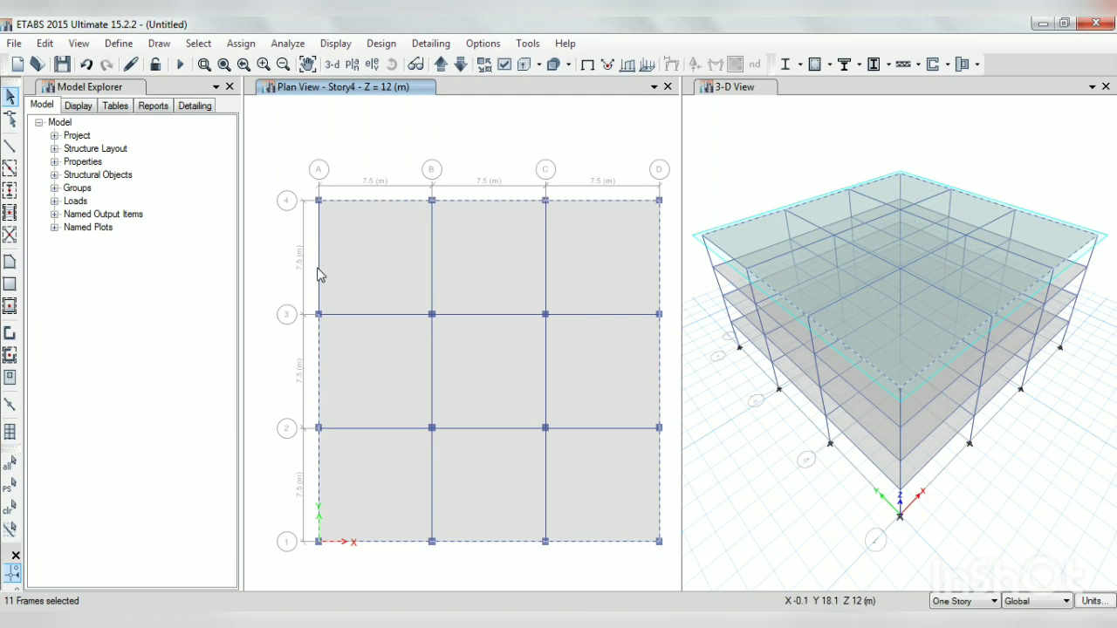
# - Delete the distributed SIDL loads from the perimeter beams on Story4, including the last unselected beam on grid A
pyautogui.click(320, 274)
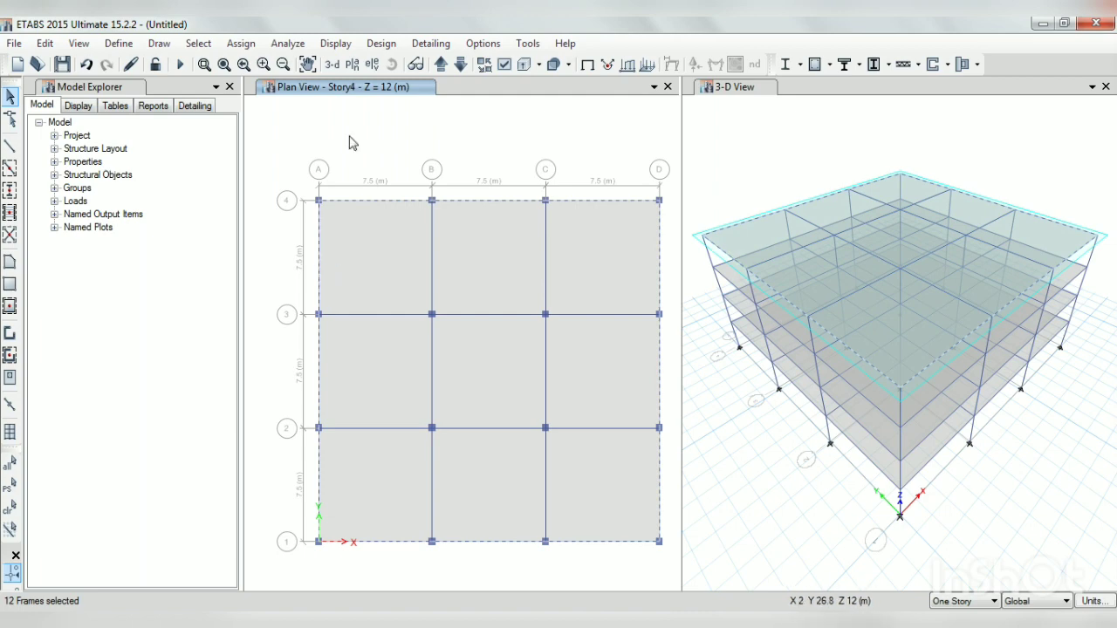
pyautogui.click(240, 43)
pyautogui.moveTo(349, 182)
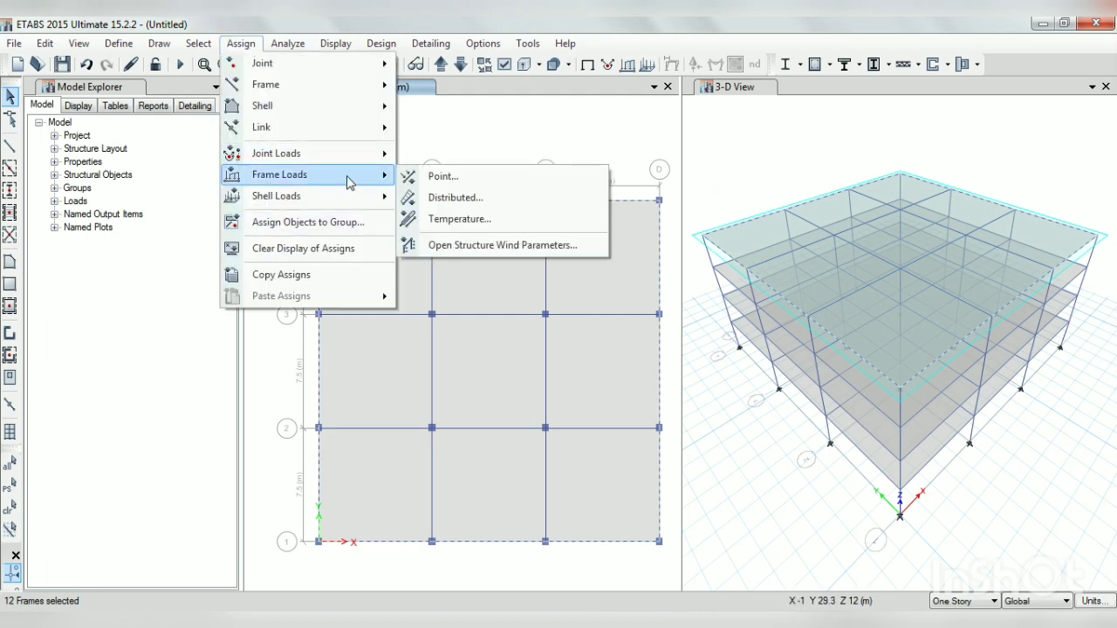
pyautogui.click(488, 201)
pyautogui.click(663, 319)
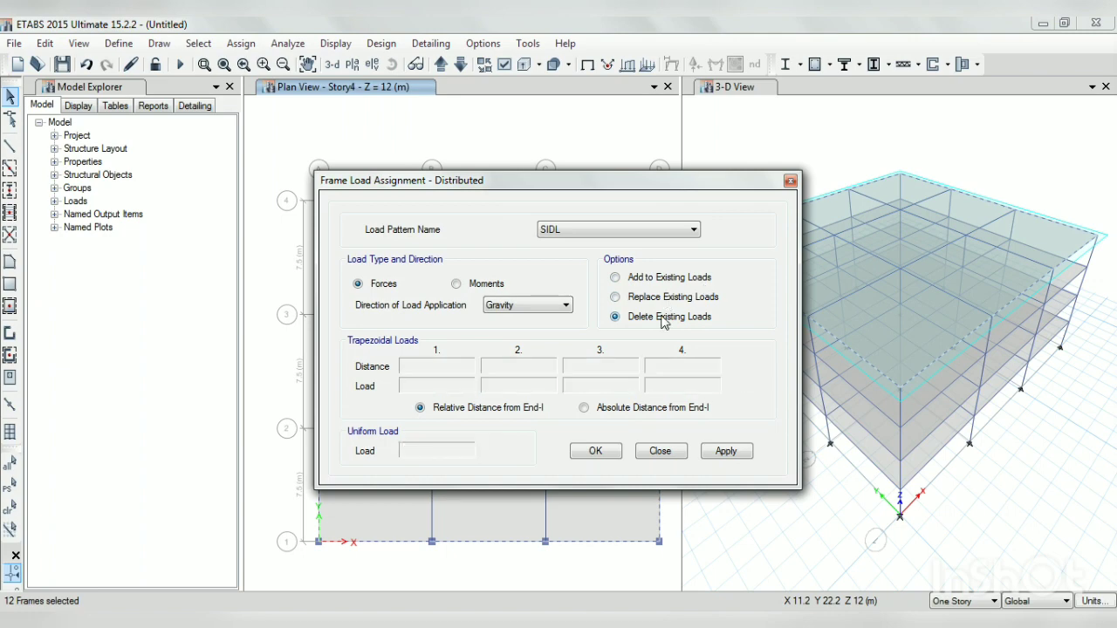
pyautogui.click(726, 451)
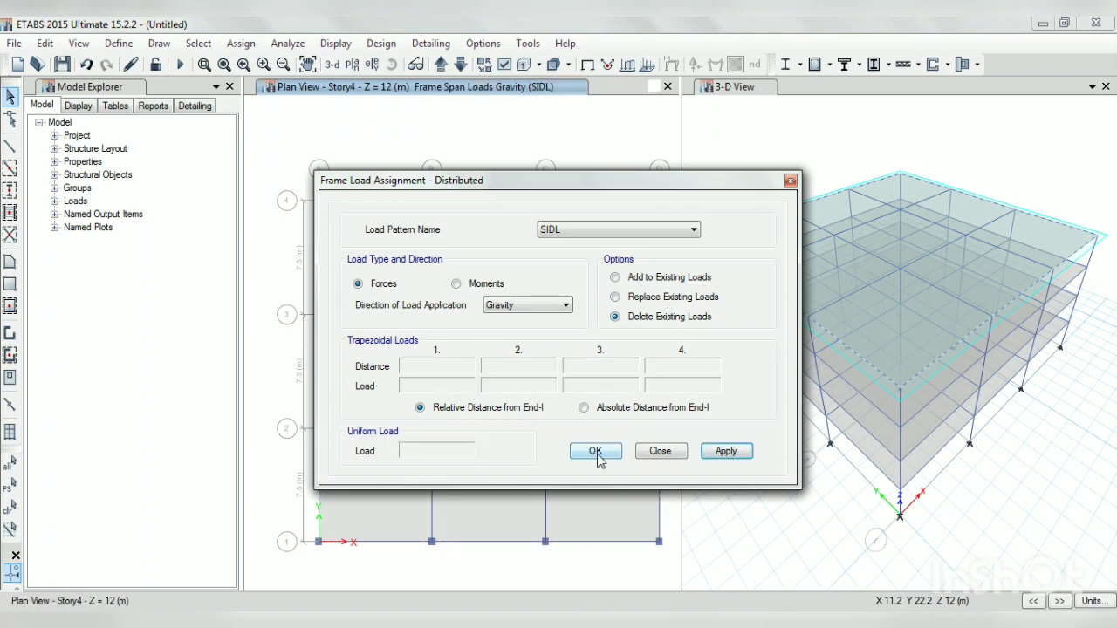
pyautogui.click(597, 450)
# - Check the SIDL frame loads on the plans storey by storey from Base up to Story4
pyautogui.click(440, 68)
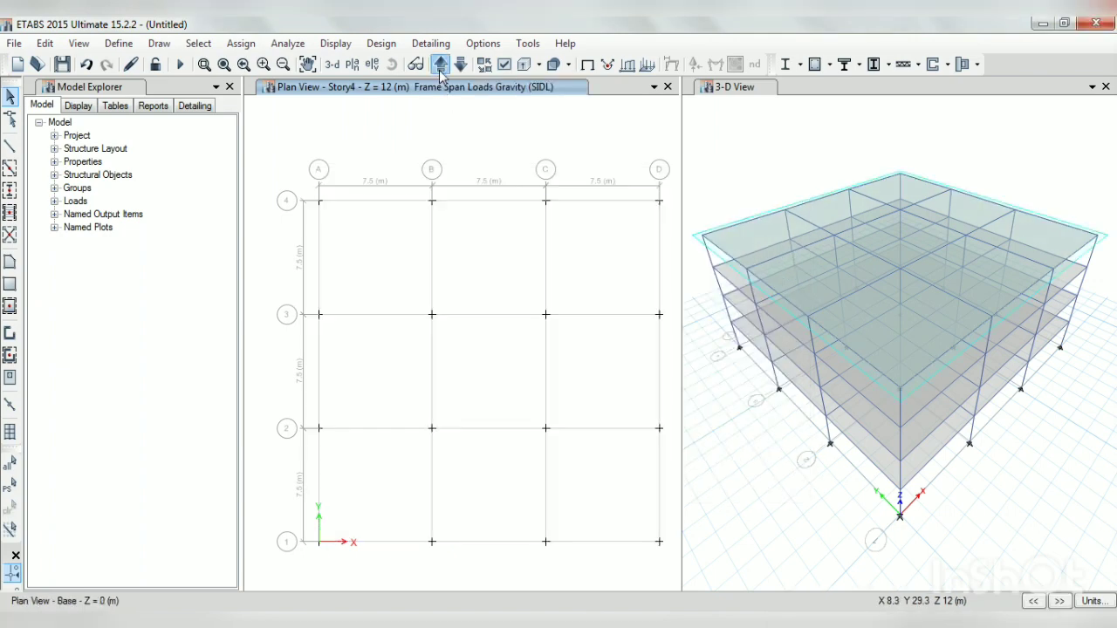
pyautogui.click(440, 68)
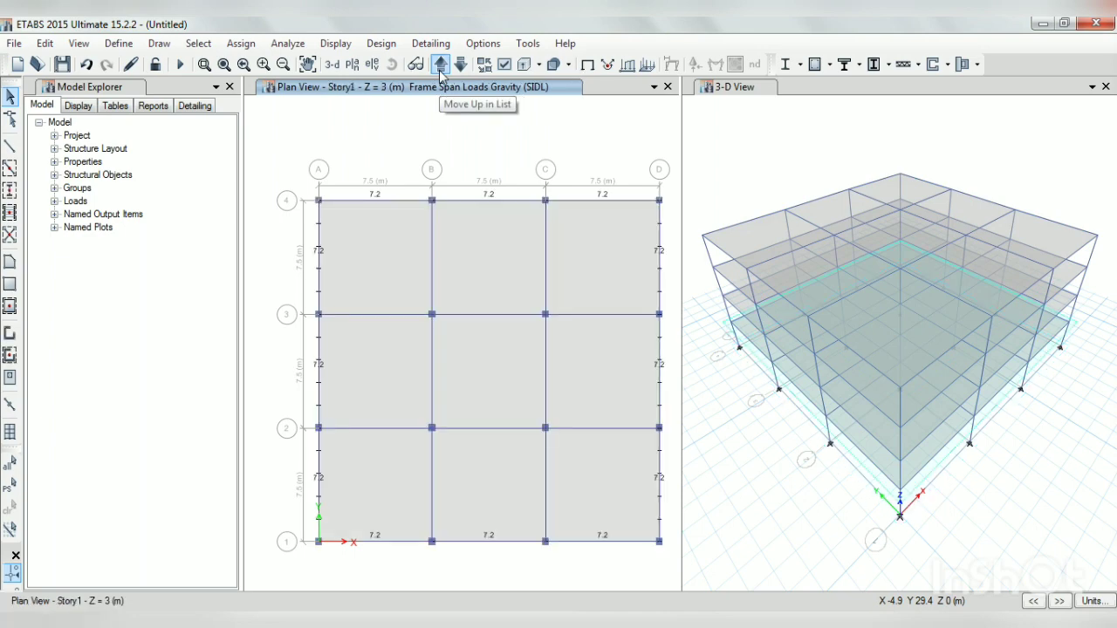
pyautogui.click(440, 68)
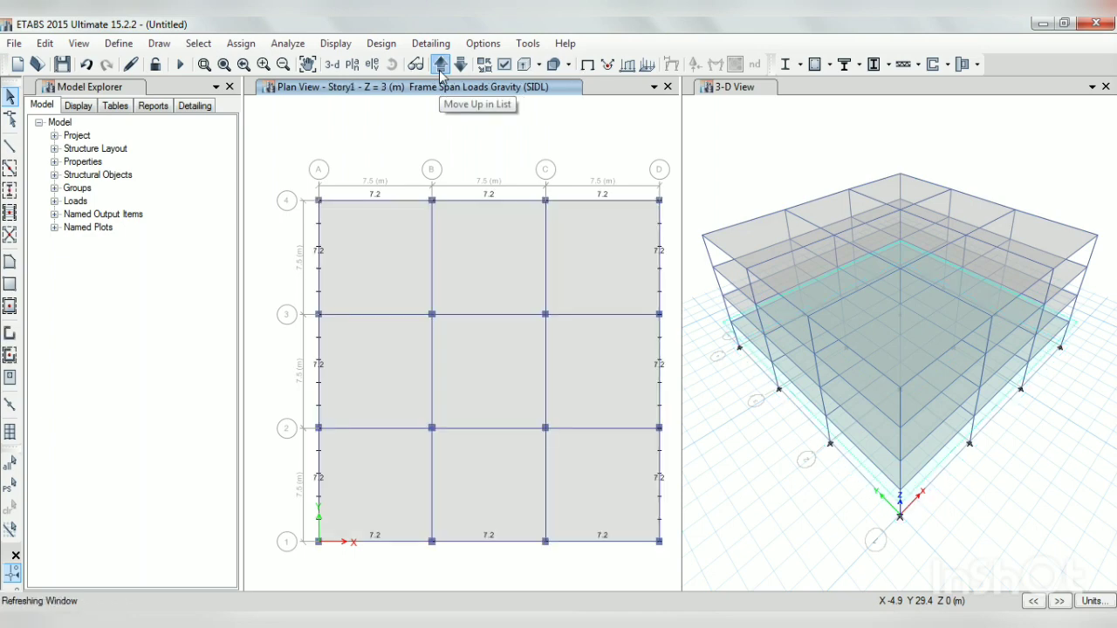
pyautogui.click(439, 68)
pyautogui.click(440, 68)
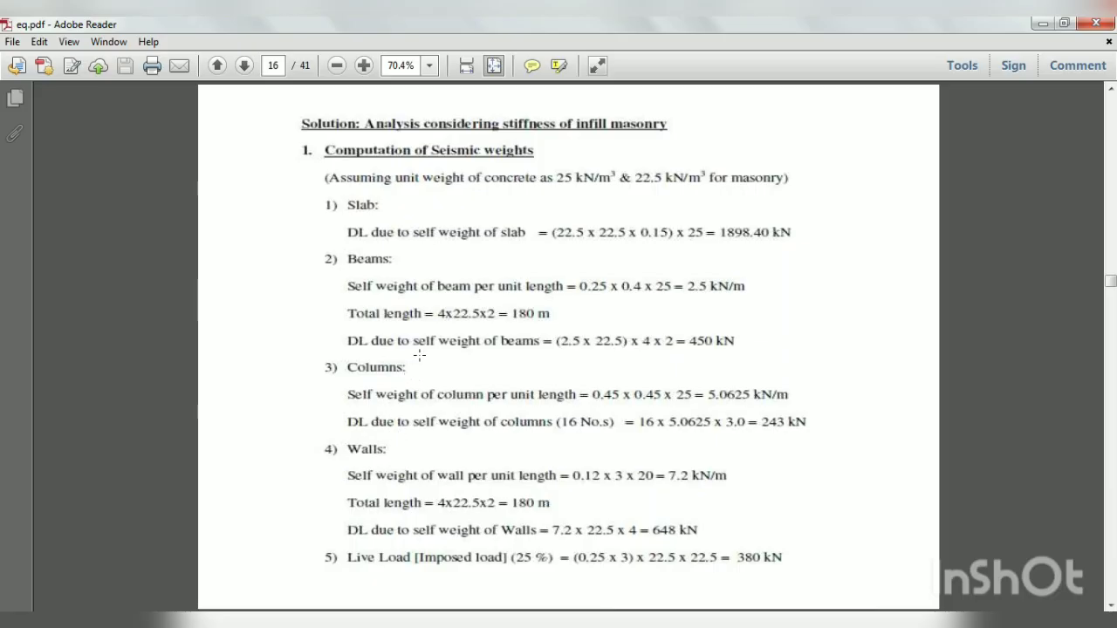
# - Review the live load and the seismic weight computation in the eq.pdf example
pyautogui.scroll(2, 418, 355)
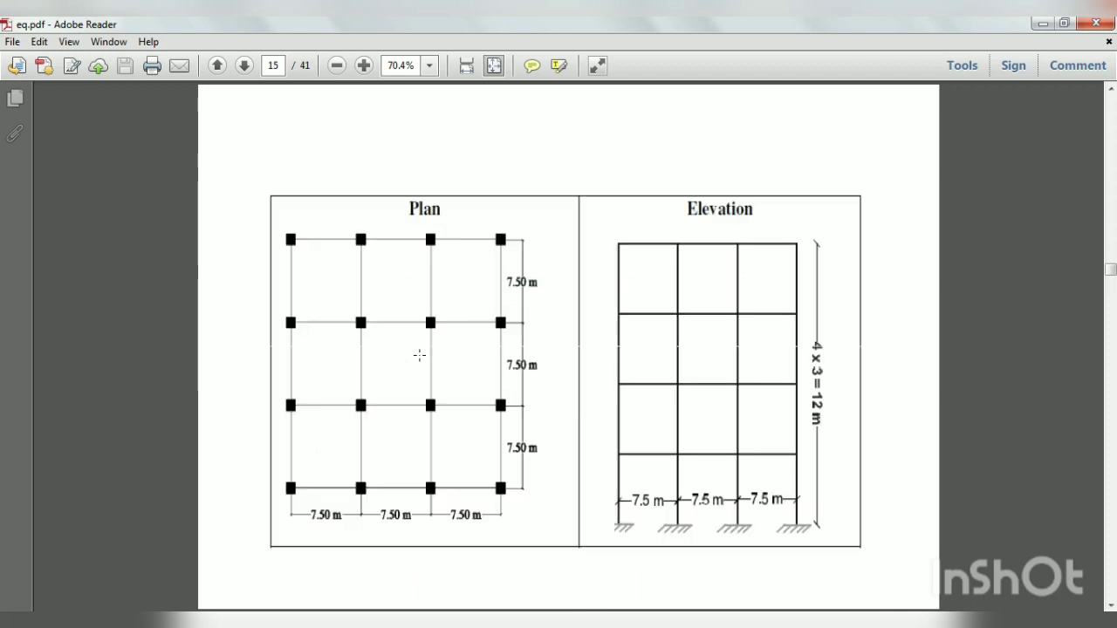
pyautogui.scroll(2, 419, 356)
pyautogui.moveTo(272, 319); pyautogui.dragTo(472, 321)
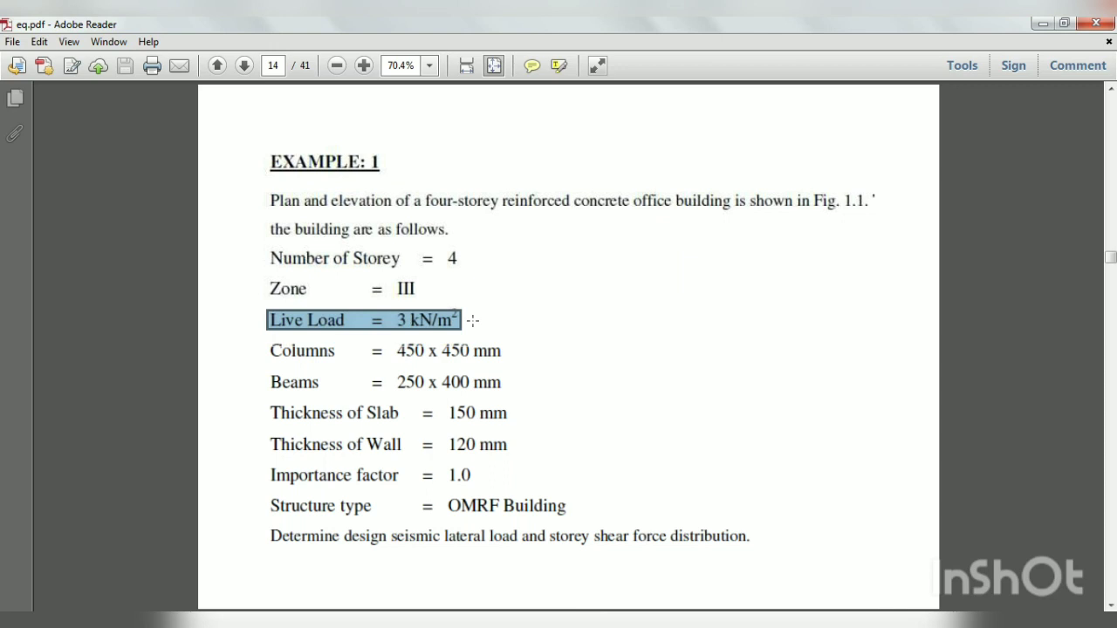
pyautogui.click(472, 321)
pyautogui.click(472, 321)
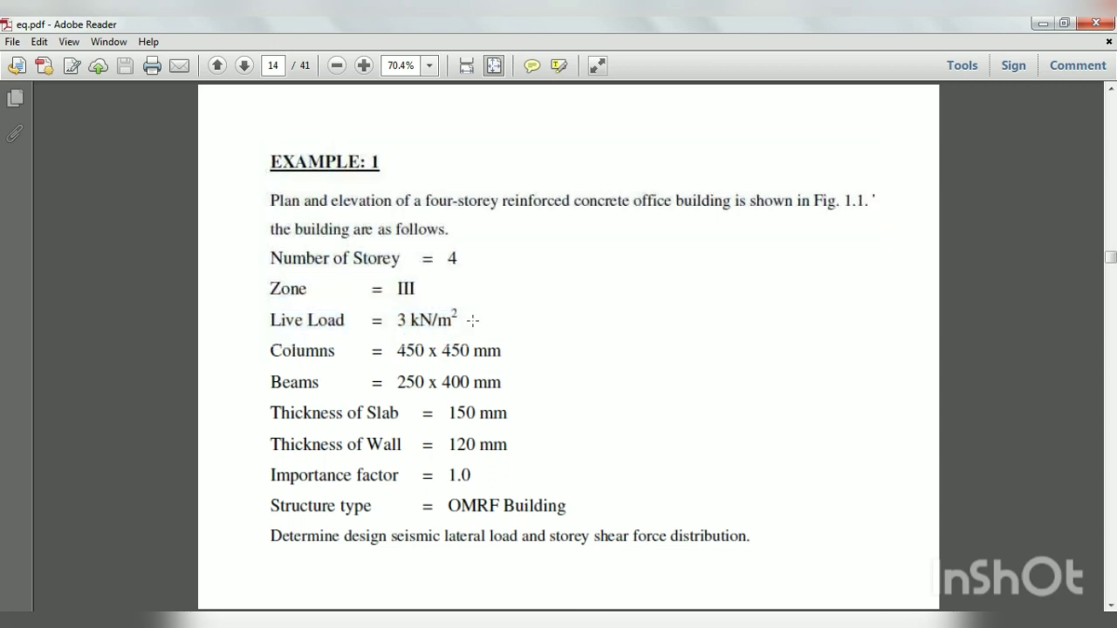
pyautogui.scroll(-2, 472, 321)
pyautogui.scroll(-2, 472, 321)
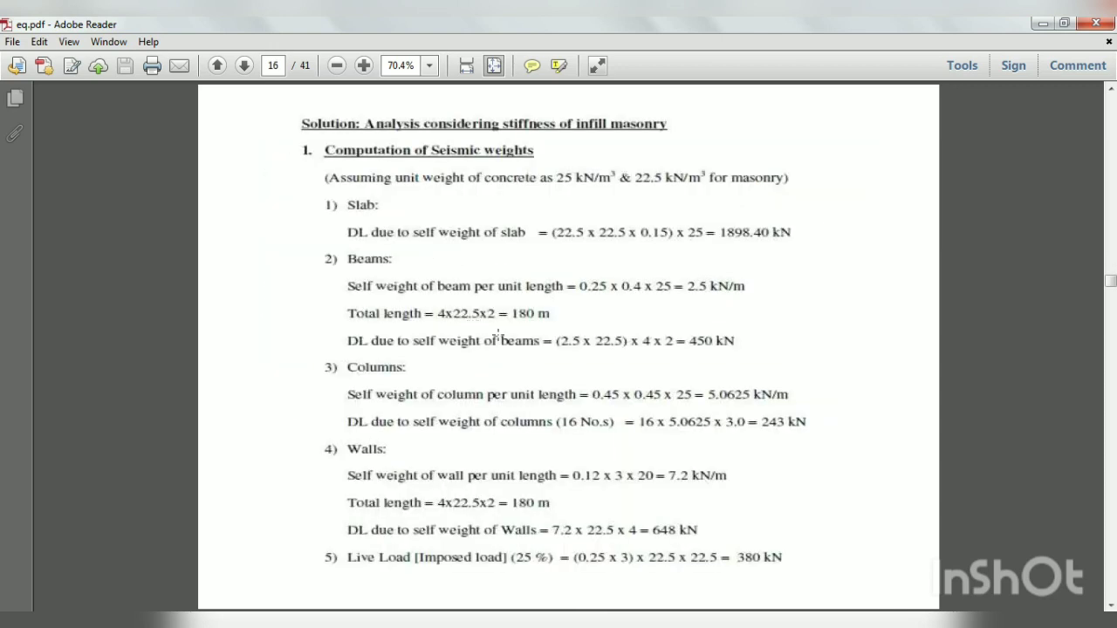
pyautogui.scroll(-2, 503, 329)
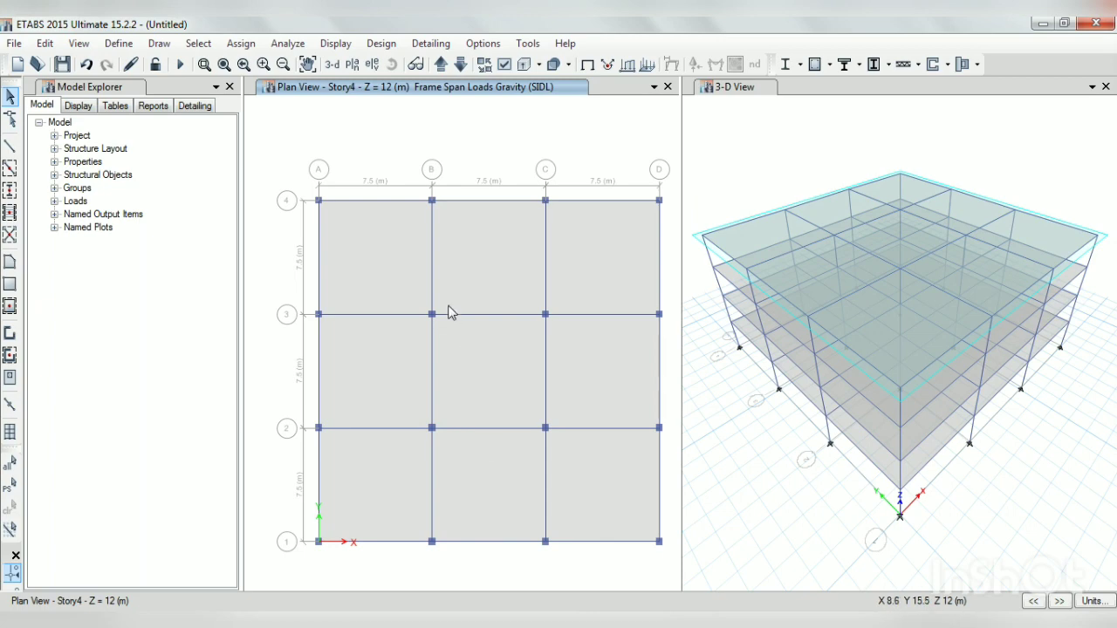
# - Switch the plan view to Story1 and clear the displayed SIDL frame load values
pyautogui.click(440, 66)
pyautogui.click(440, 67)
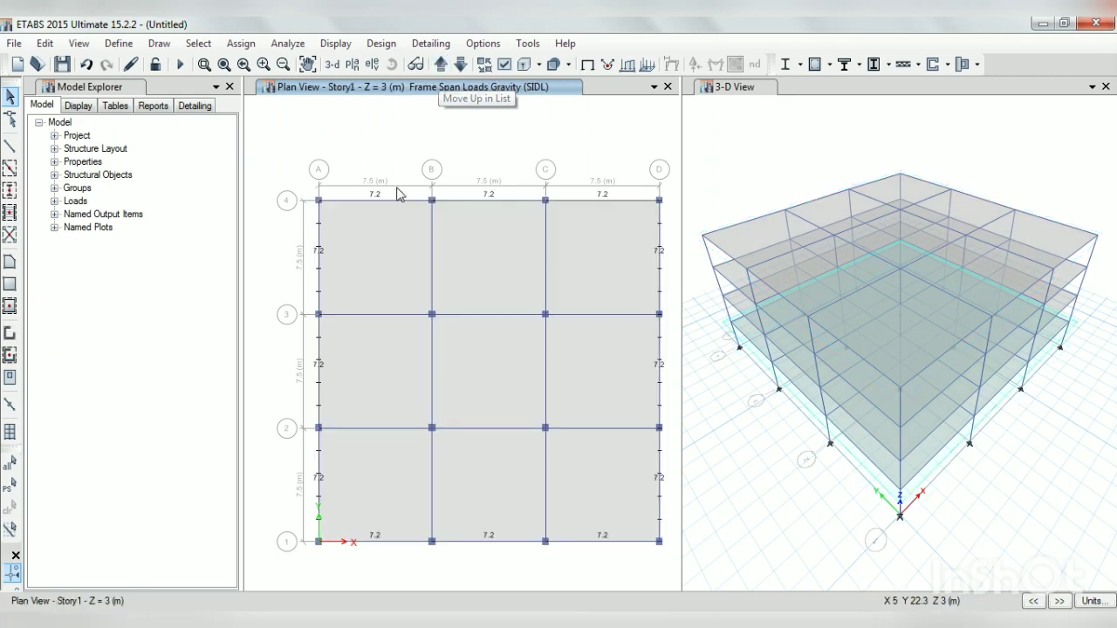
pyautogui.click(246, 46)
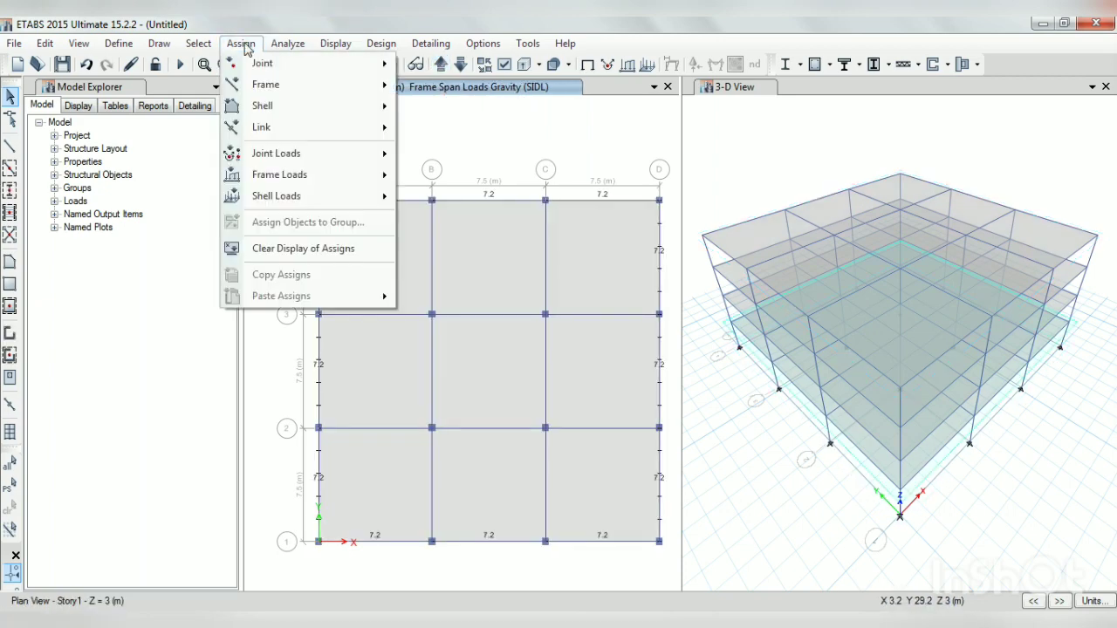
pyautogui.moveTo(335, 44)
pyautogui.click(354, 64)
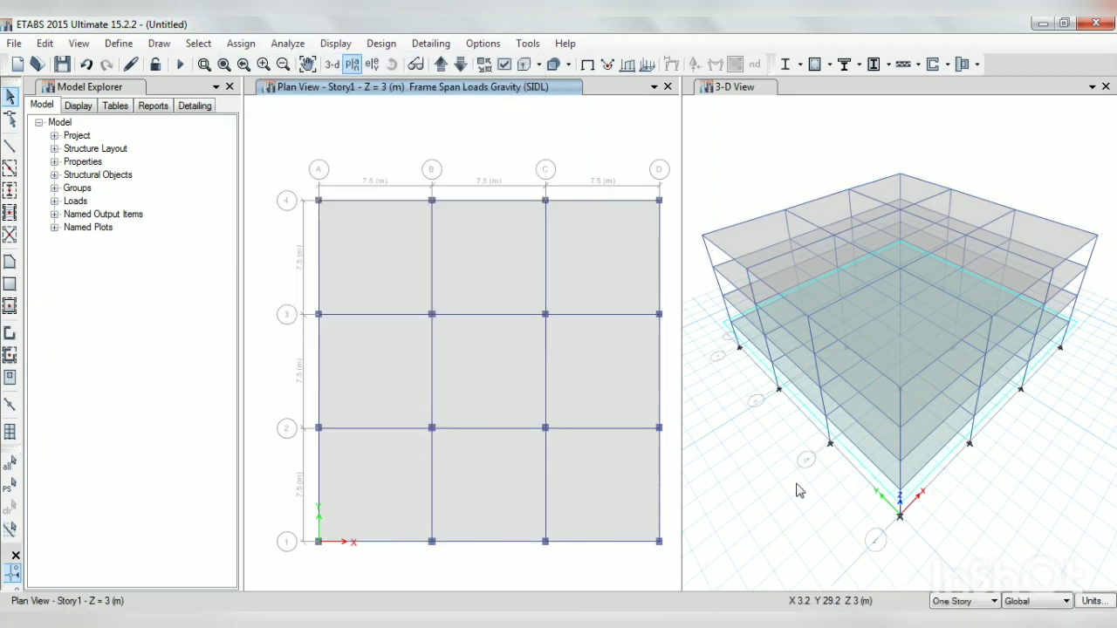
# - Select all nine slab panels on the Story1 plan
pyautogui.click(386, 261)
pyautogui.click(509, 262)
pyautogui.click(598, 262)
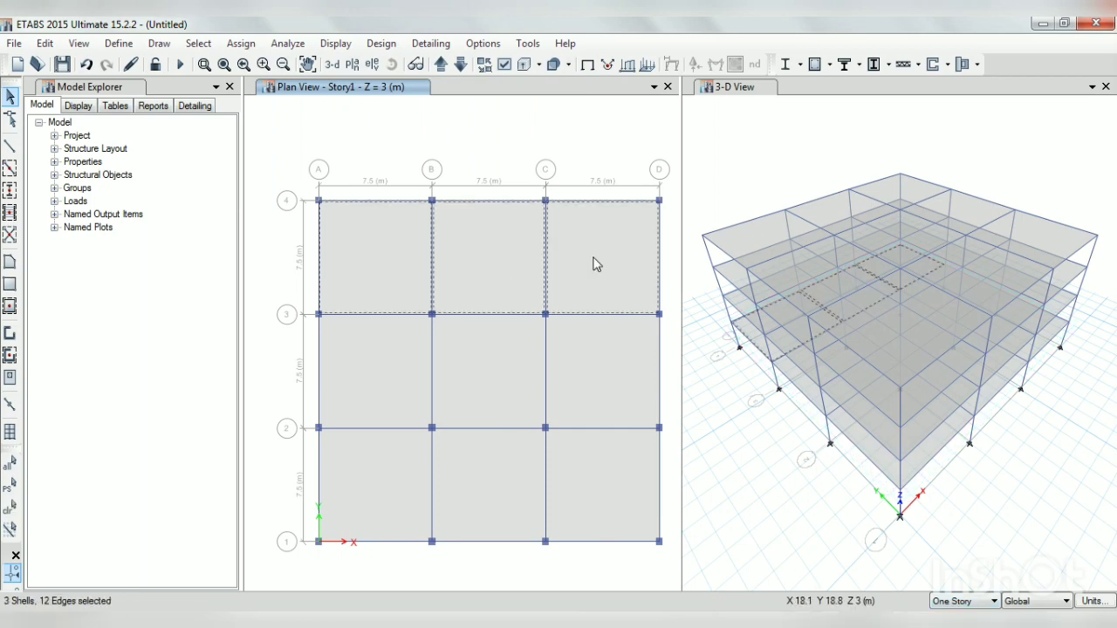
pyautogui.click(380, 362)
pyautogui.click(488, 366)
pyautogui.click(569, 372)
pyautogui.click(418, 468)
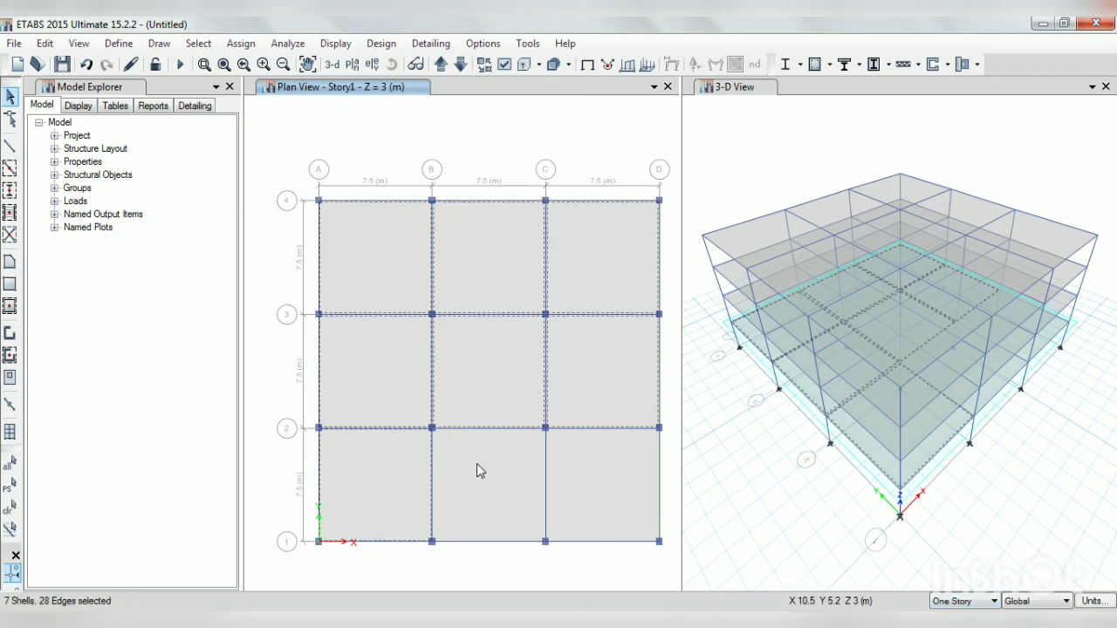
pyautogui.click(479, 463)
pyautogui.click(593, 478)
# - Add all nine slab panels on the Story2 plan to the selection
pyautogui.click(440, 64)
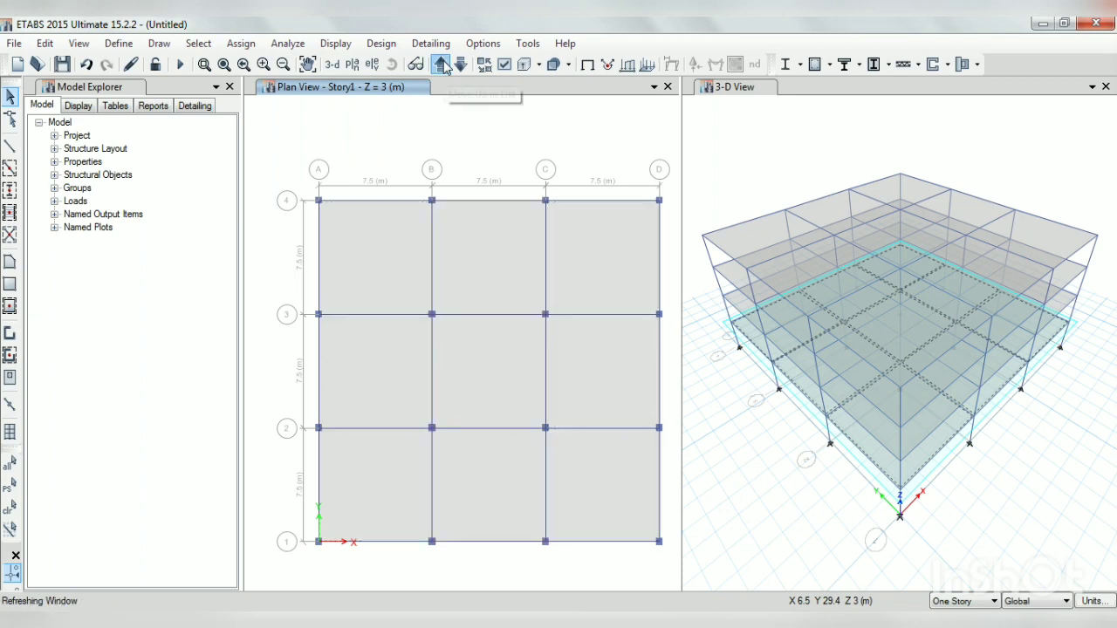
pyautogui.click(370, 256)
pyautogui.click(486, 264)
pyautogui.click(594, 263)
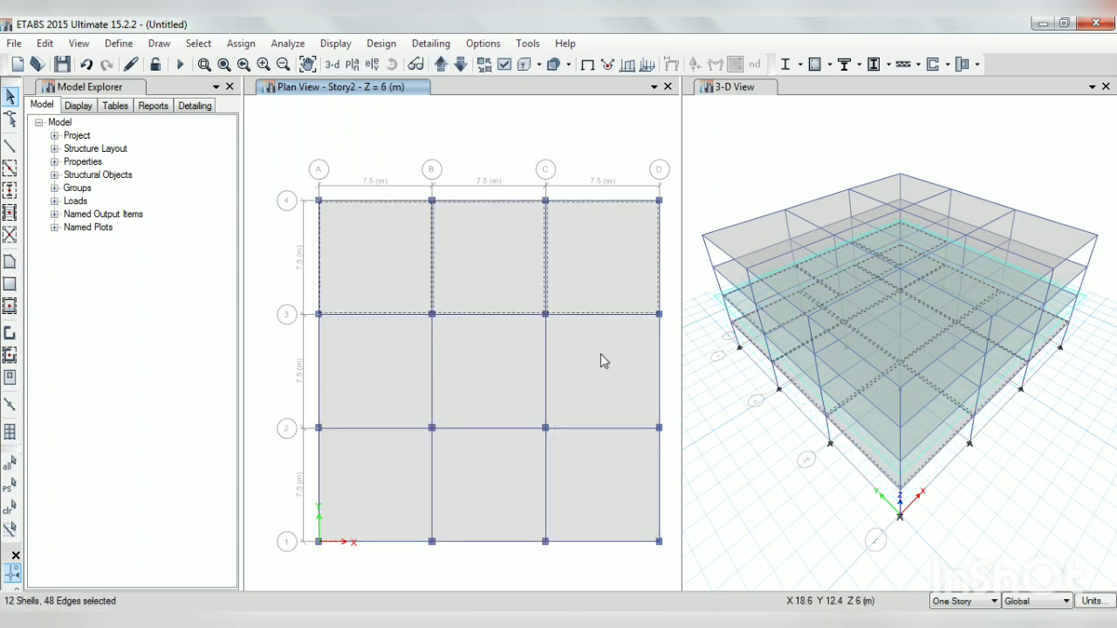
pyautogui.click(600, 353)
pyautogui.click(481, 375)
pyautogui.click(423, 375)
pyautogui.click(388, 458)
pyautogui.click(499, 476)
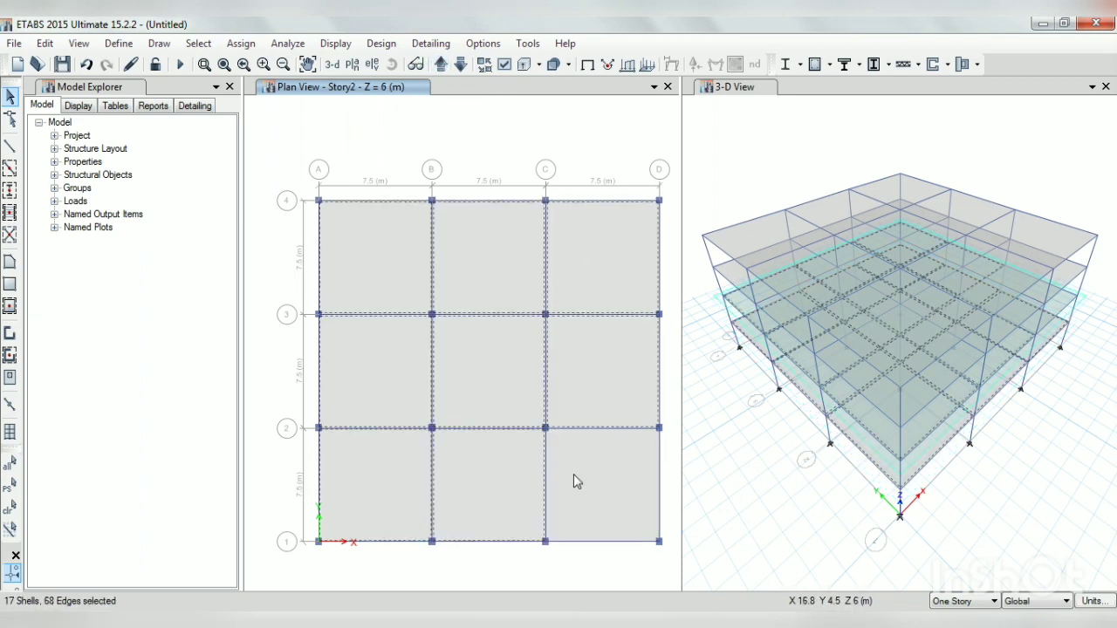
pyautogui.click(609, 479)
# - Extend the selection with all nine slab panels on the Story3 plan
pyautogui.click(440, 64)
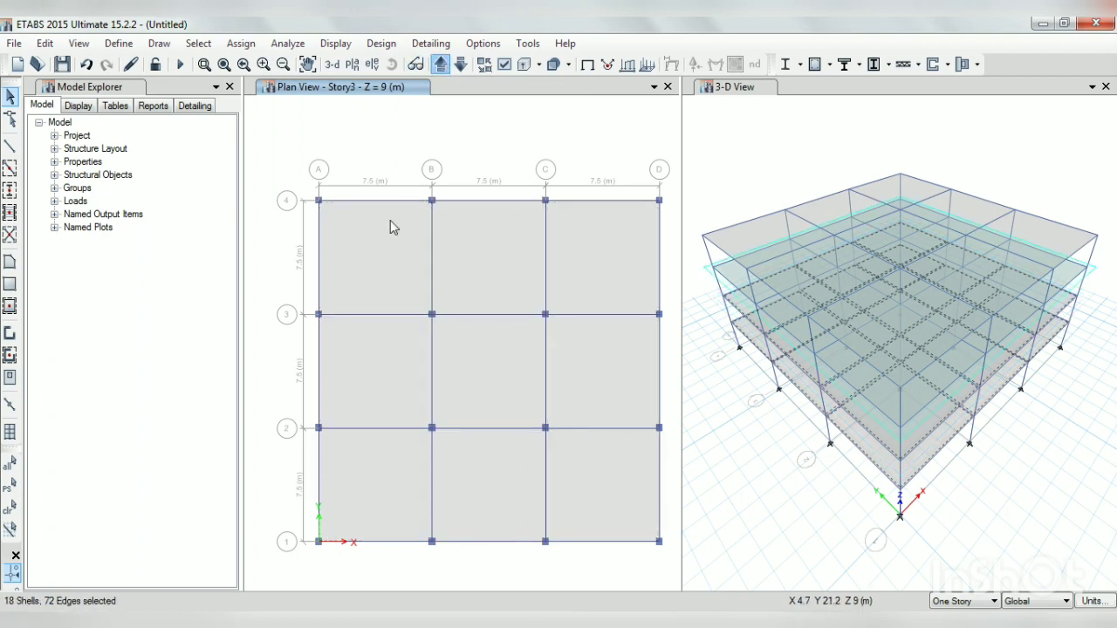
pyautogui.click(381, 264)
pyautogui.click(490, 251)
pyautogui.click(593, 292)
pyautogui.click(576, 349)
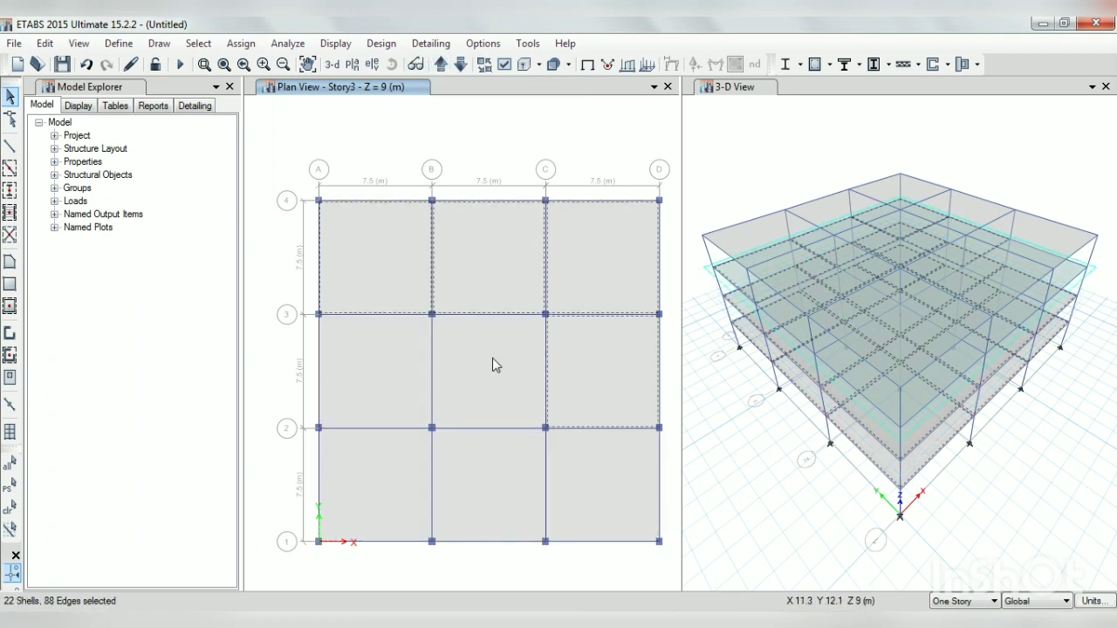
pyautogui.click(493, 364)
pyautogui.click(394, 367)
pyautogui.click(392, 481)
pyautogui.click(485, 465)
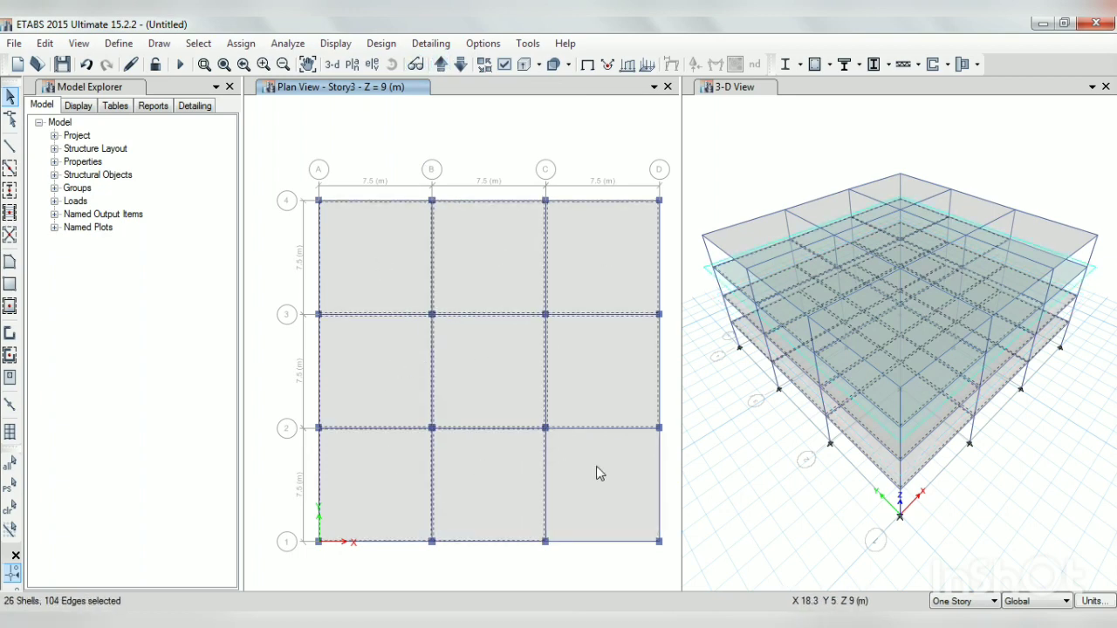
pyautogui.click(598, 474)
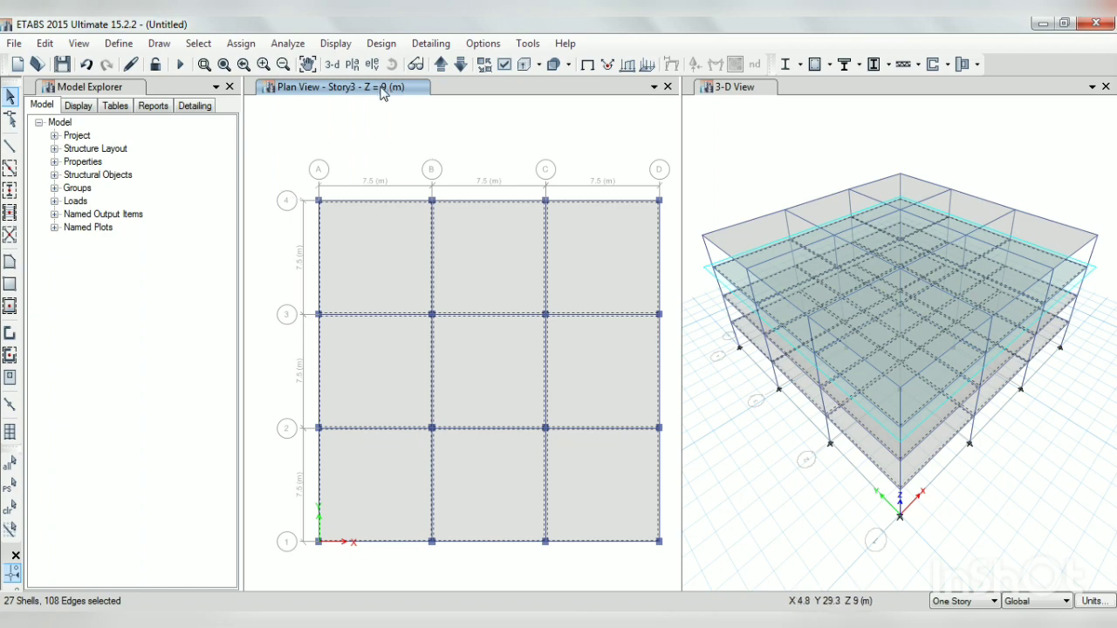
# - Assign a uniform Live shell load of 3 kN/m² in the gravity direction to the selected slabs, replacing existing loads
pyautogui.click(244, 43)
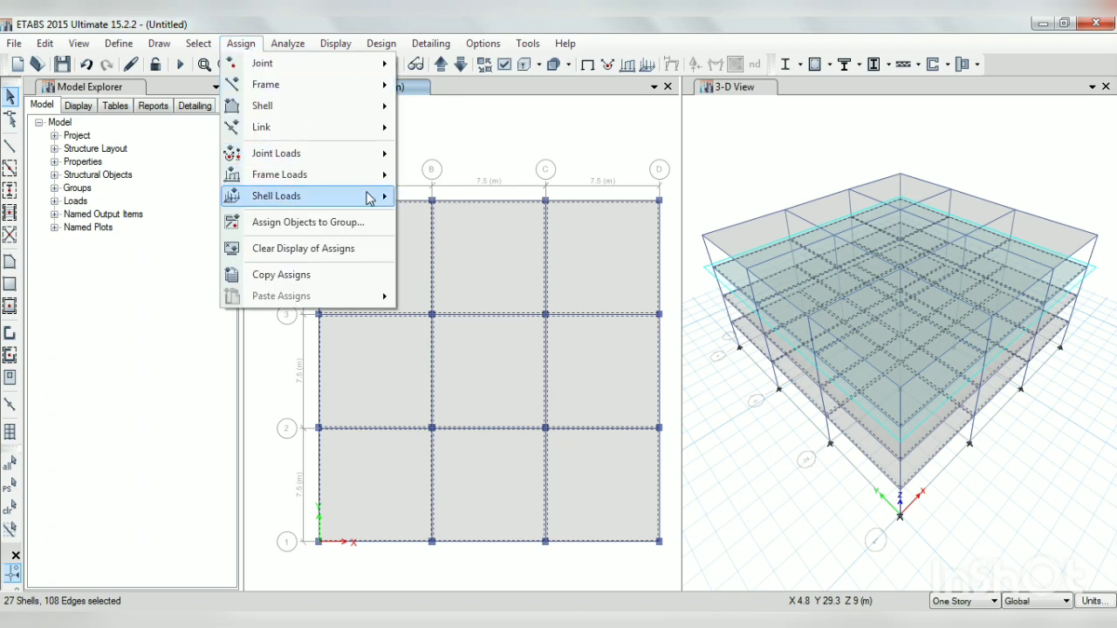
pyautogui.moveTo(372, 195)
pyautogui.click(478, 220)
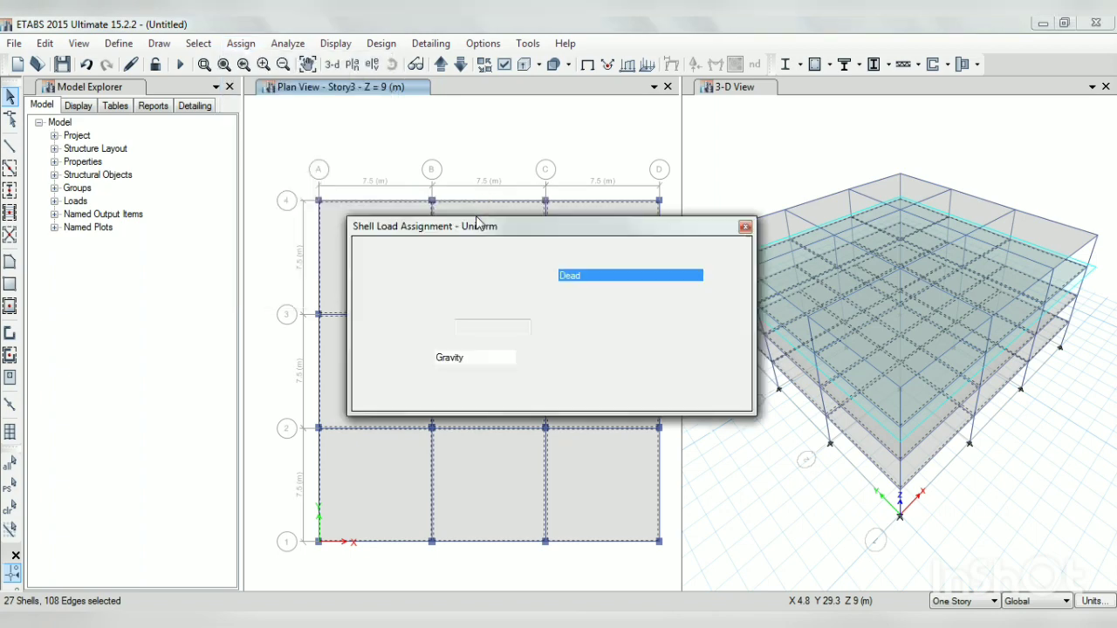
pyautogui.click(610, 276)
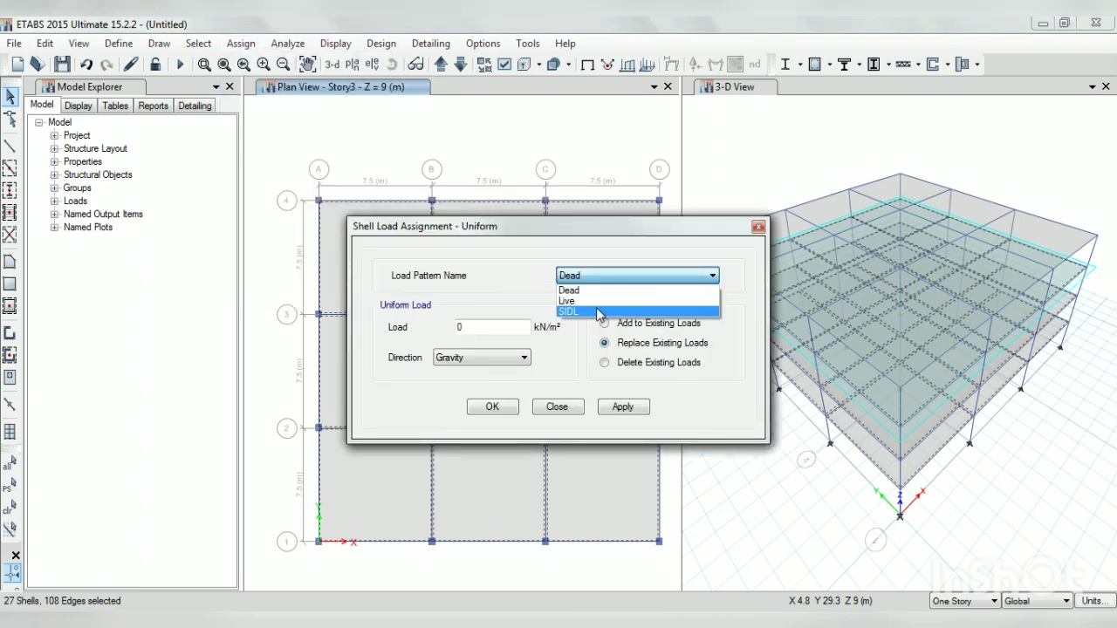
pyautogui.click(598, 303)
pyautogui.moveTo(489, 328); pyautogui.dragTo(417, 328)
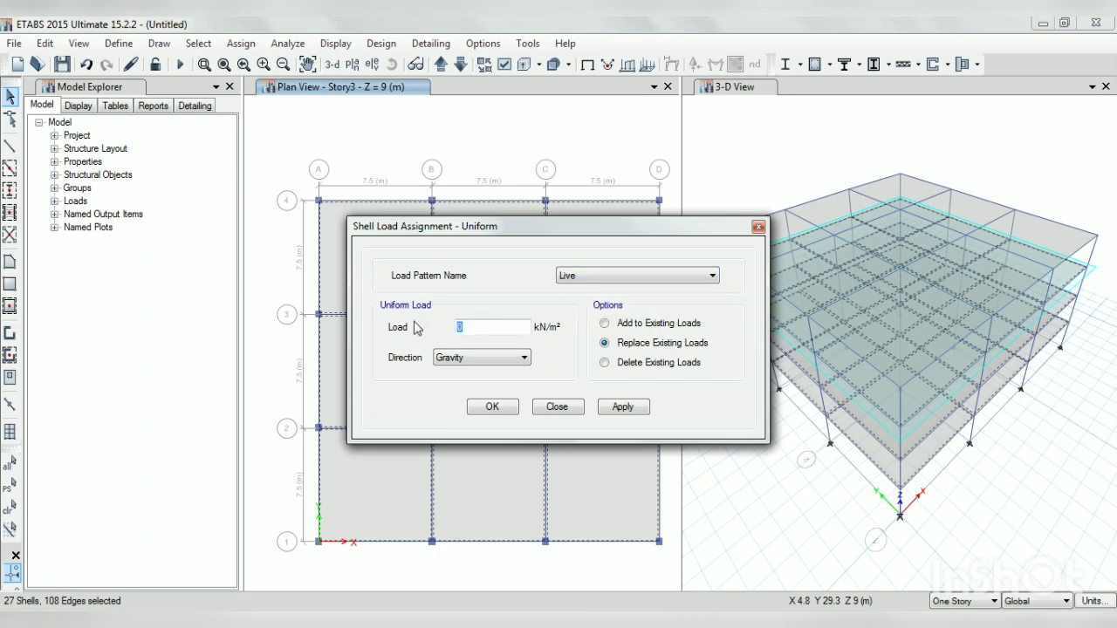
pyautogui.write('3')
pyautogui.click(623, 407)
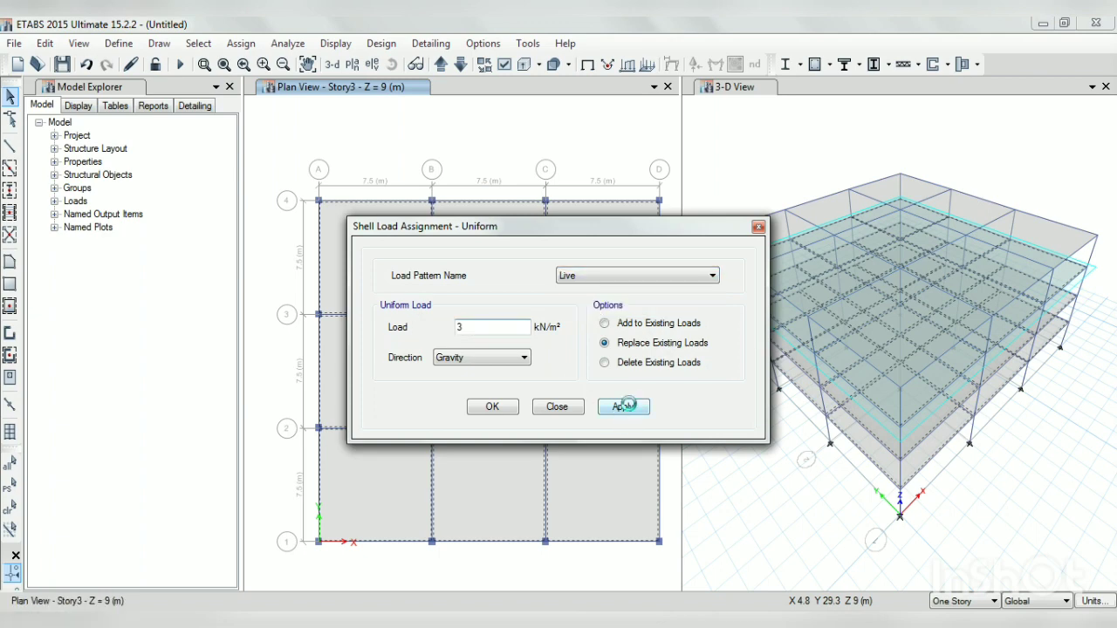
pyautogui.click(493, 408)
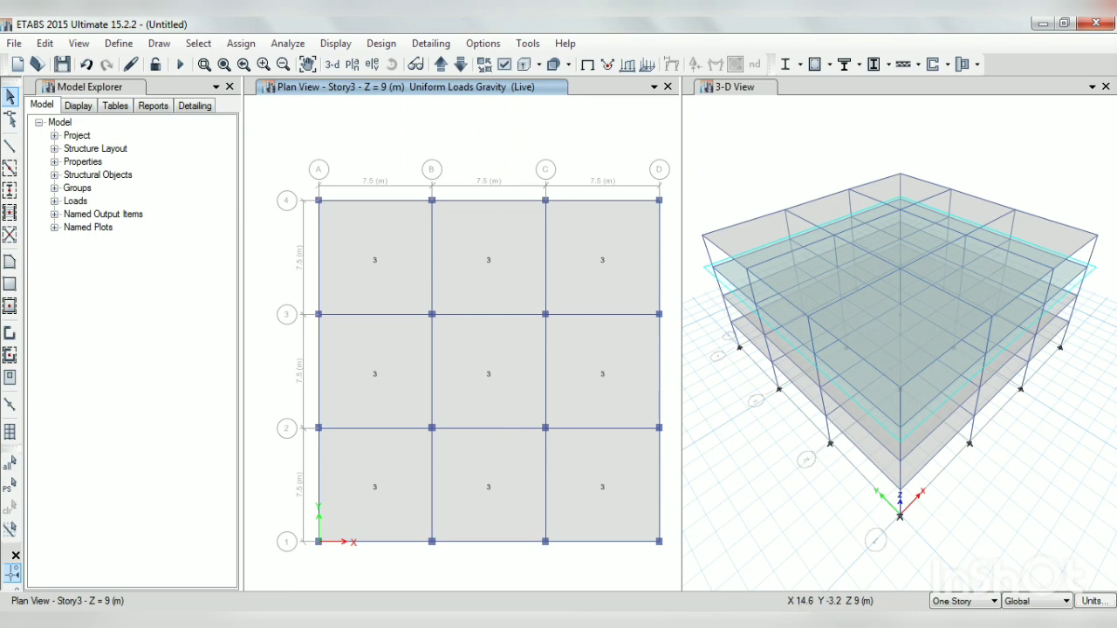
# - Check the Live slab loads storey by storey up to Story4 against the seismic weight computation in eq.pdf in Adobe Reader
pyautogui.click(441, 66)
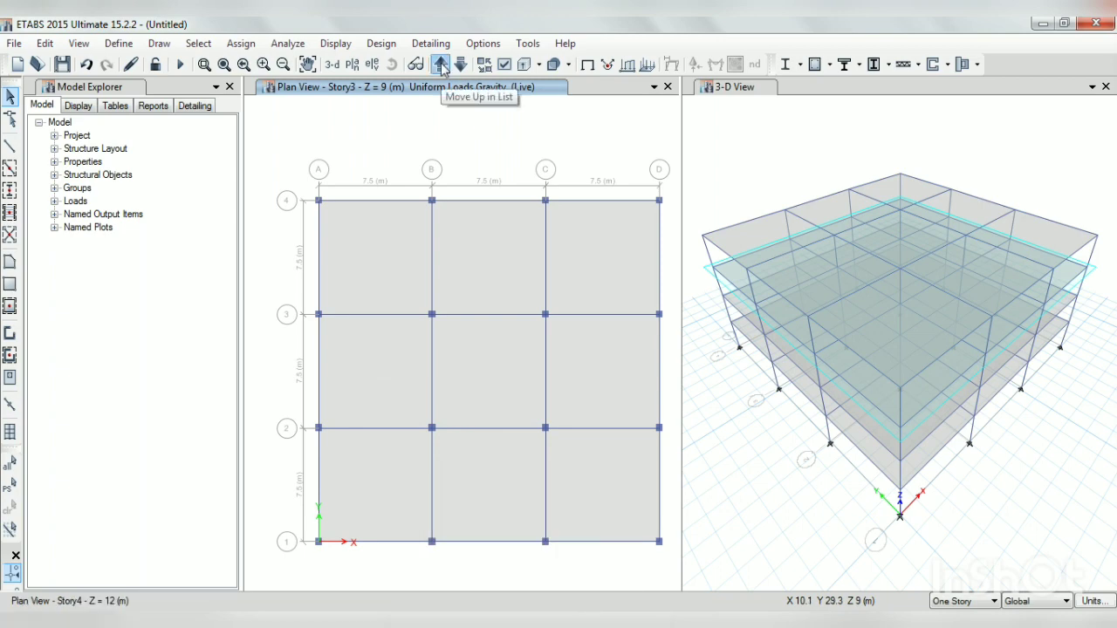
pyautogui.click(441, 67)
pyautogui.click(442, 66)
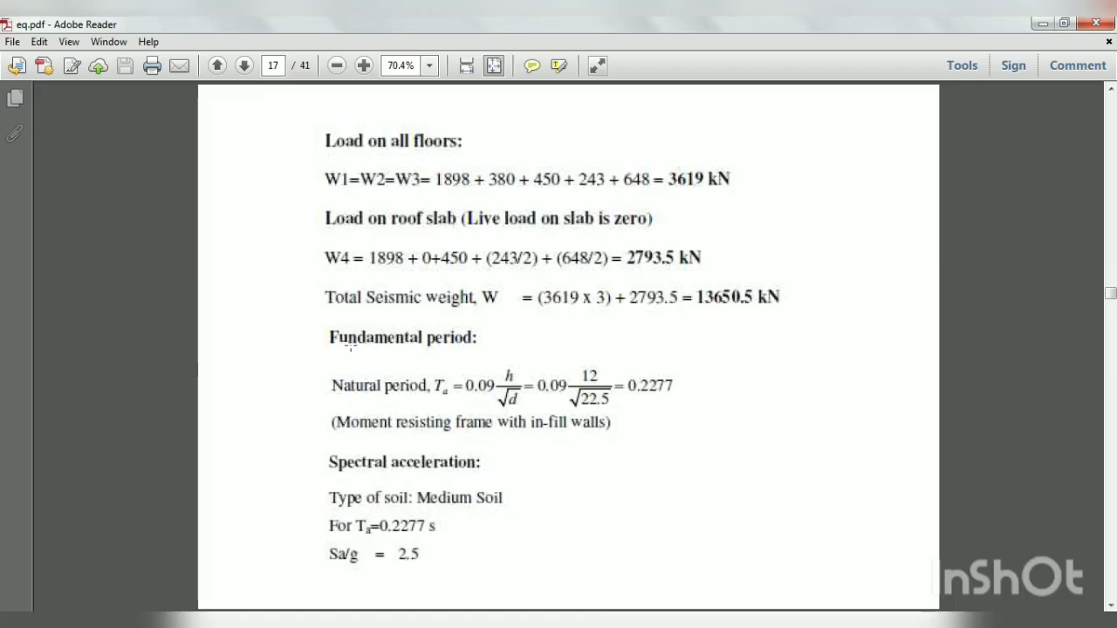
pyautogui.scroll(5, 387, 300)
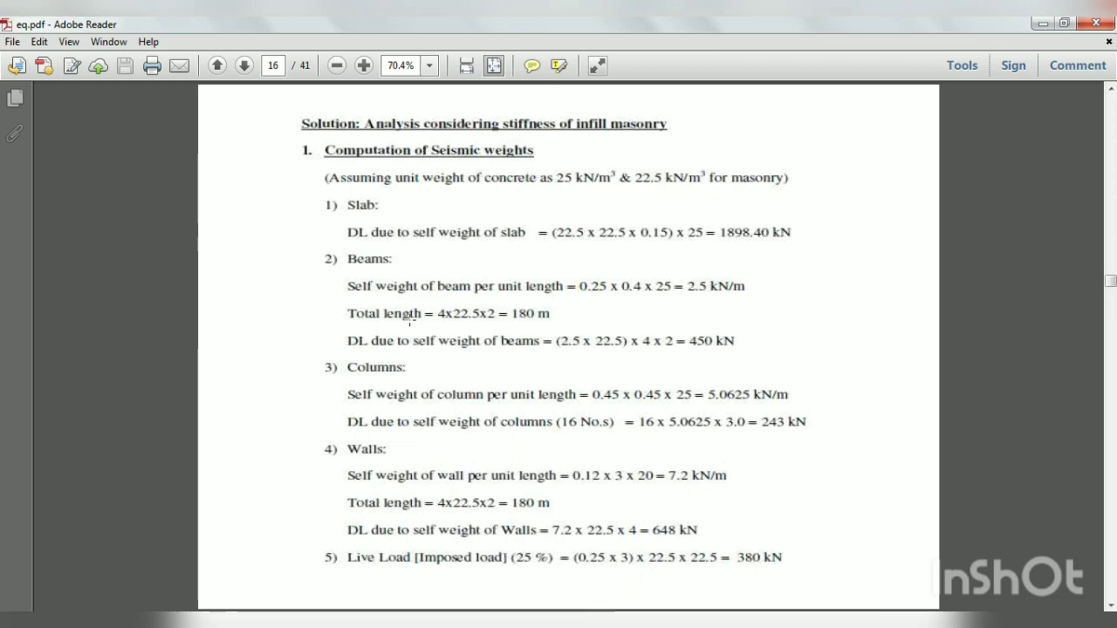
pyautogui.click(1040, 24)
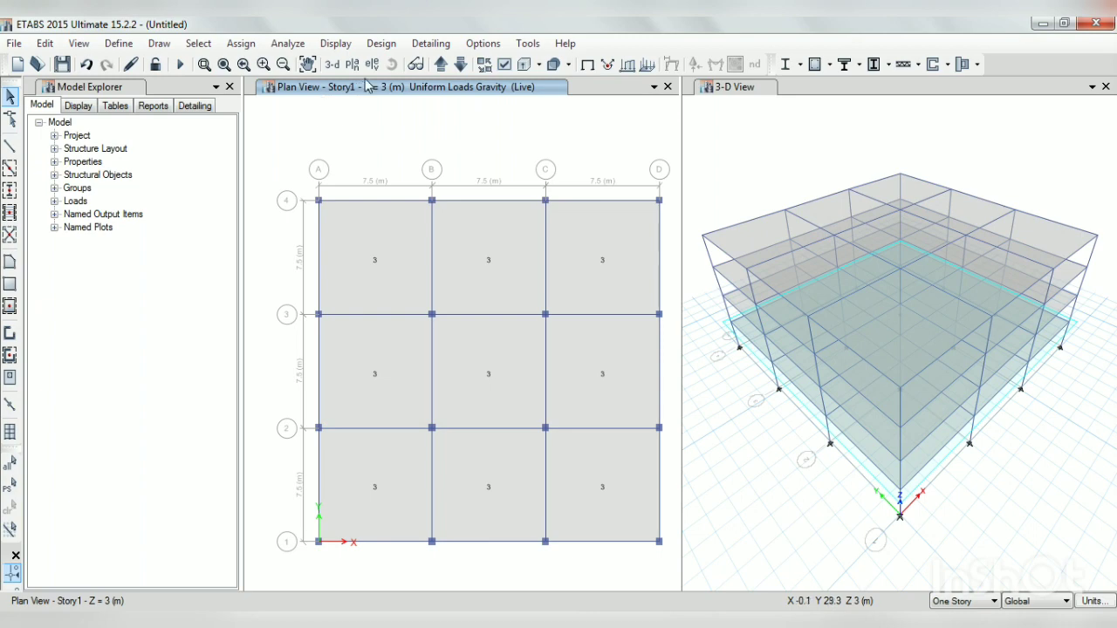
pyautogui.click(441, 65)
pyautogui.click(441, 64)
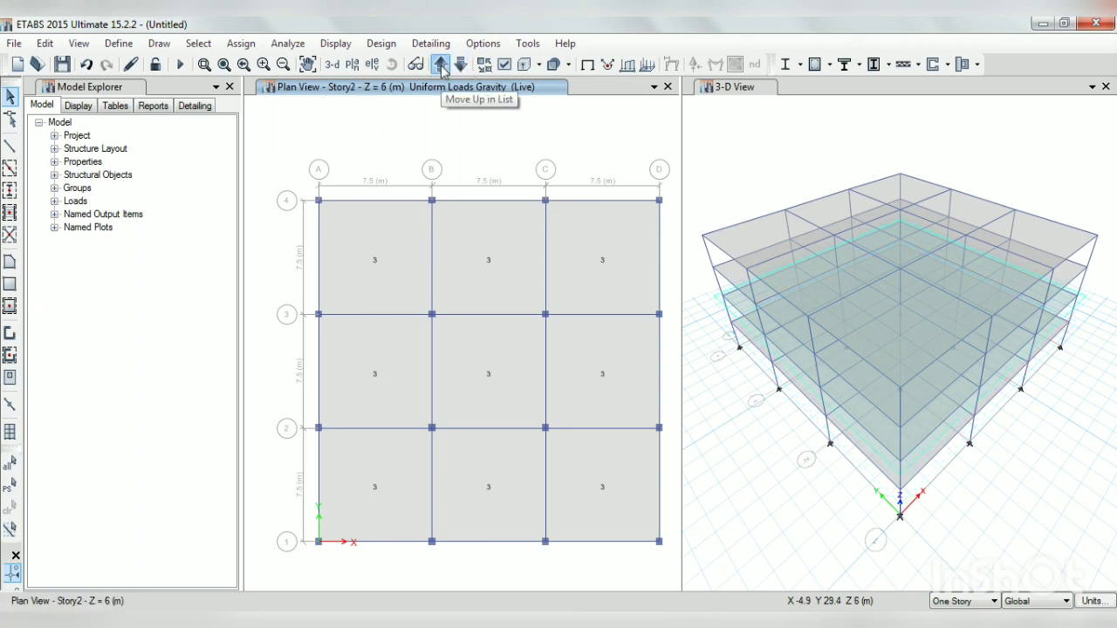
pyautogui.click(440, 64)
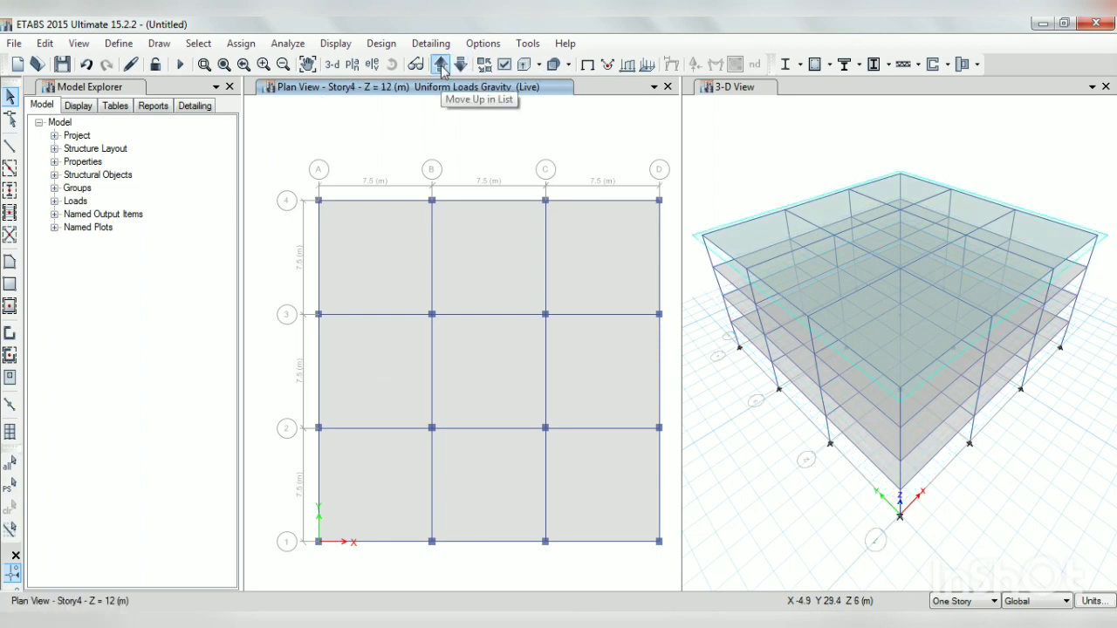
# - Assign fixed supports to all 16 column joints at the Base, restraining translation and rotation about X, Y and Z
pyautogui.click(441, 66)
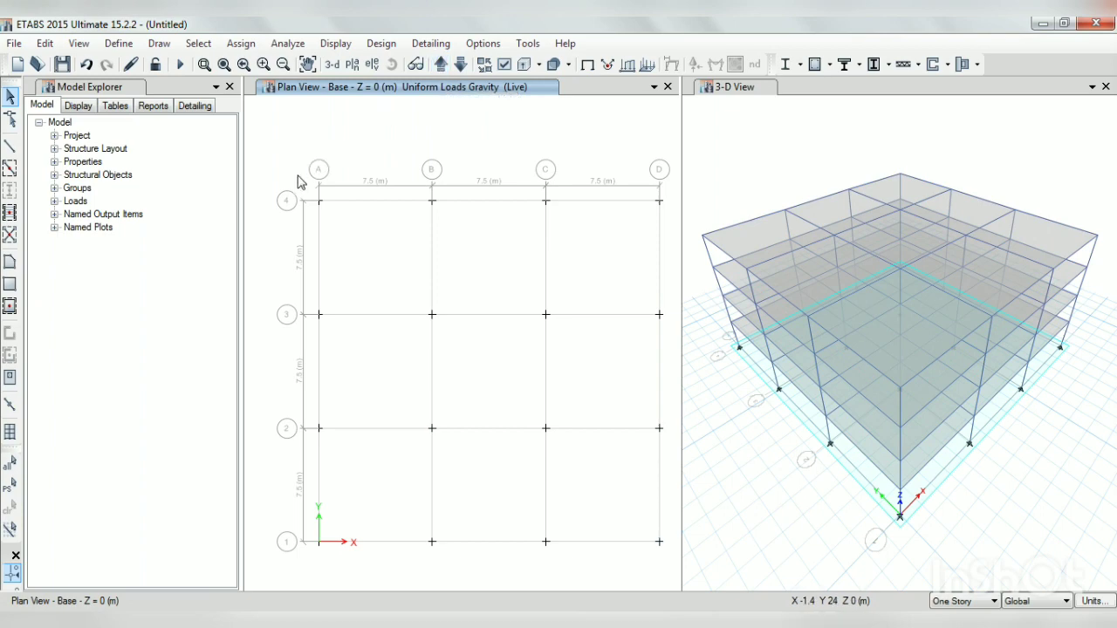
pyautogui.moveTo(297, 176); pyautogui.dragTo(665, 564)
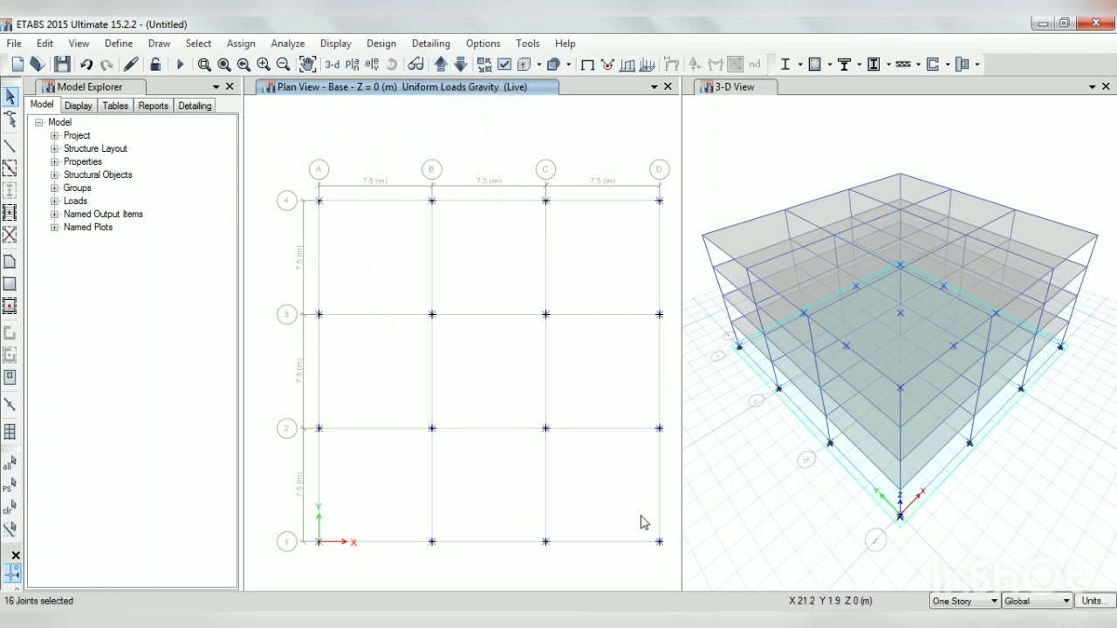
pyautogui.click(247, 45)
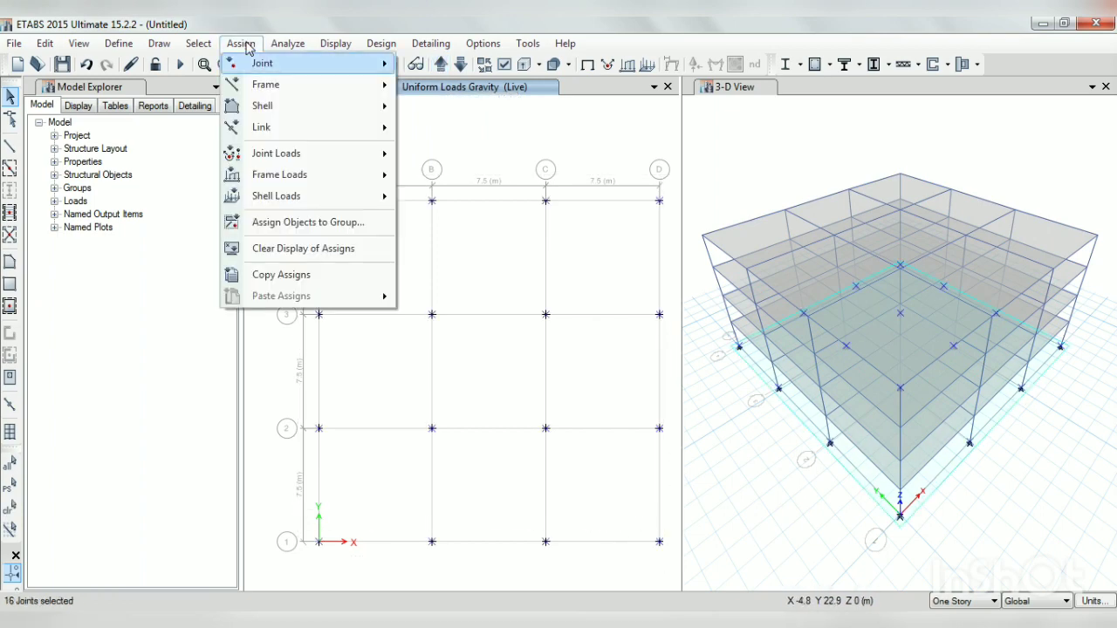
pyautogui.moveTo(262, 70)
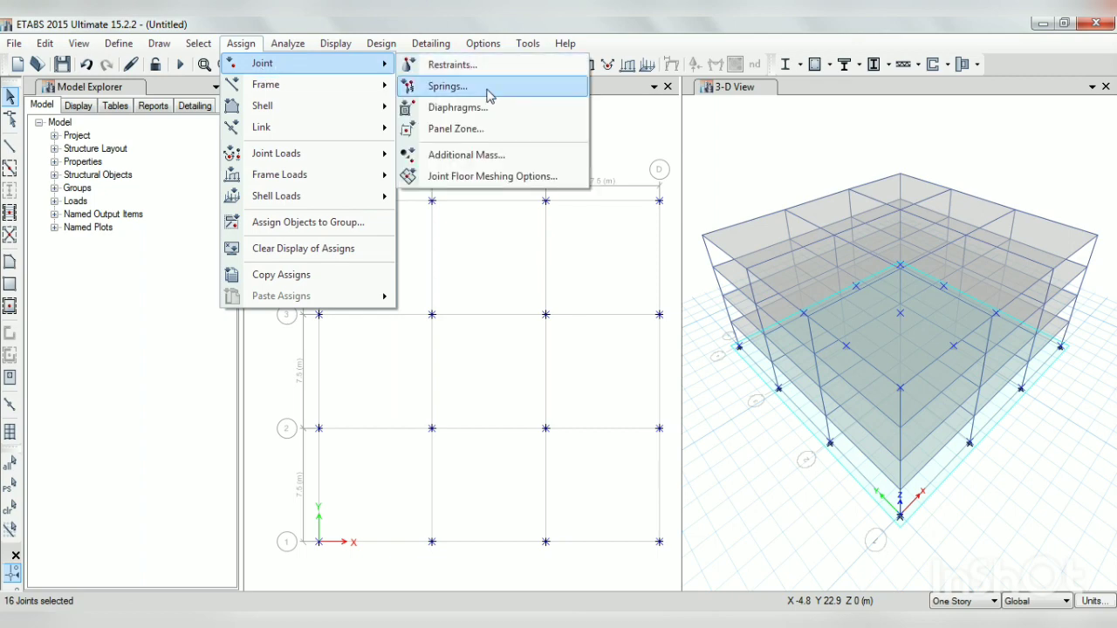
pyautogui.click(471, 66)
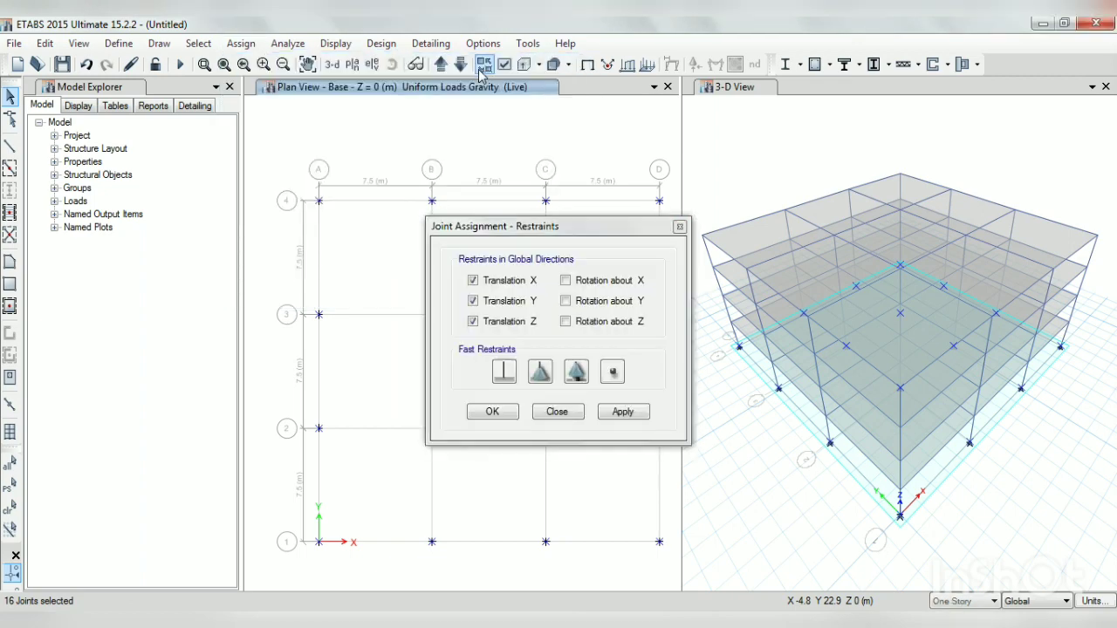
pyautogui.click(503, 373)
pyautogui.click(600, 415)
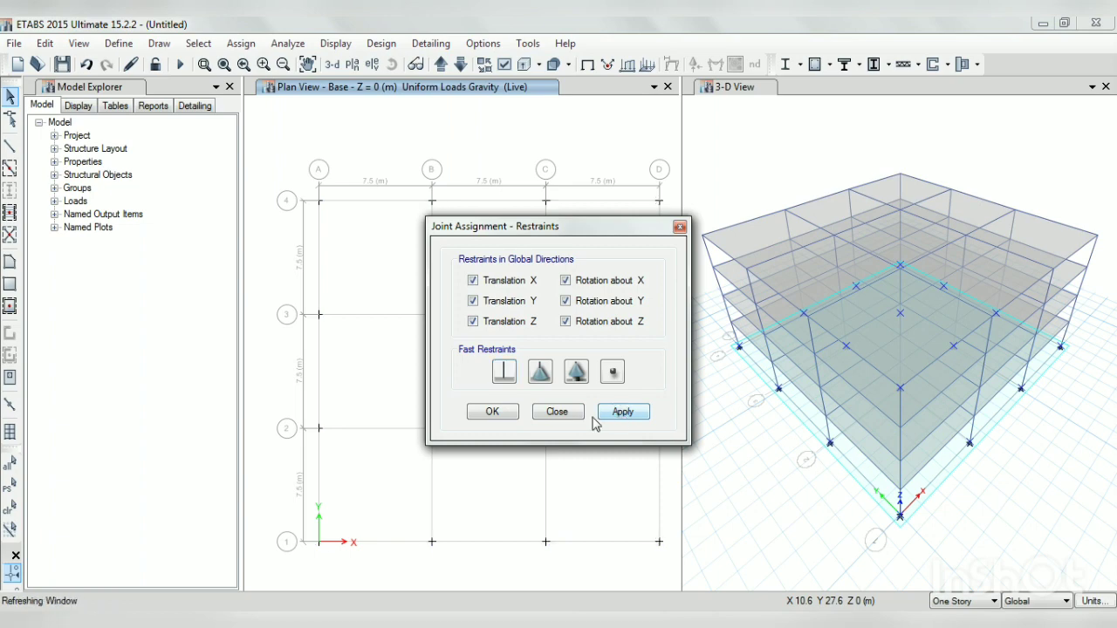
pyautogui.click(493, 412)
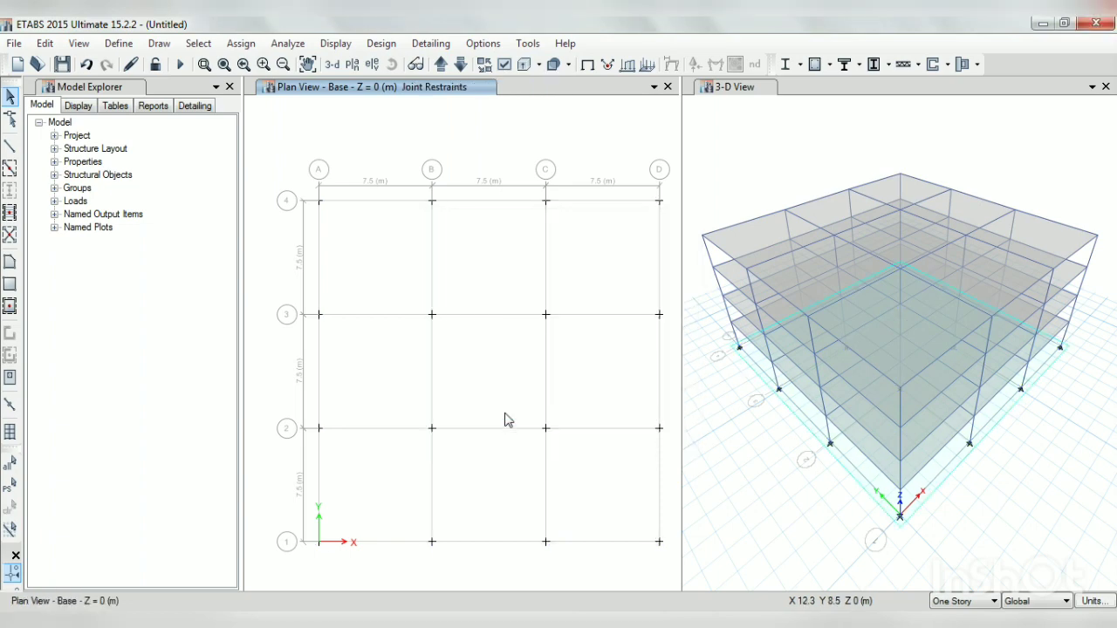
# - Add a load pattern named EQX of type Seismic with self weight multiplier 0 and no auto lateral load
pyautogui.click(119, 43)
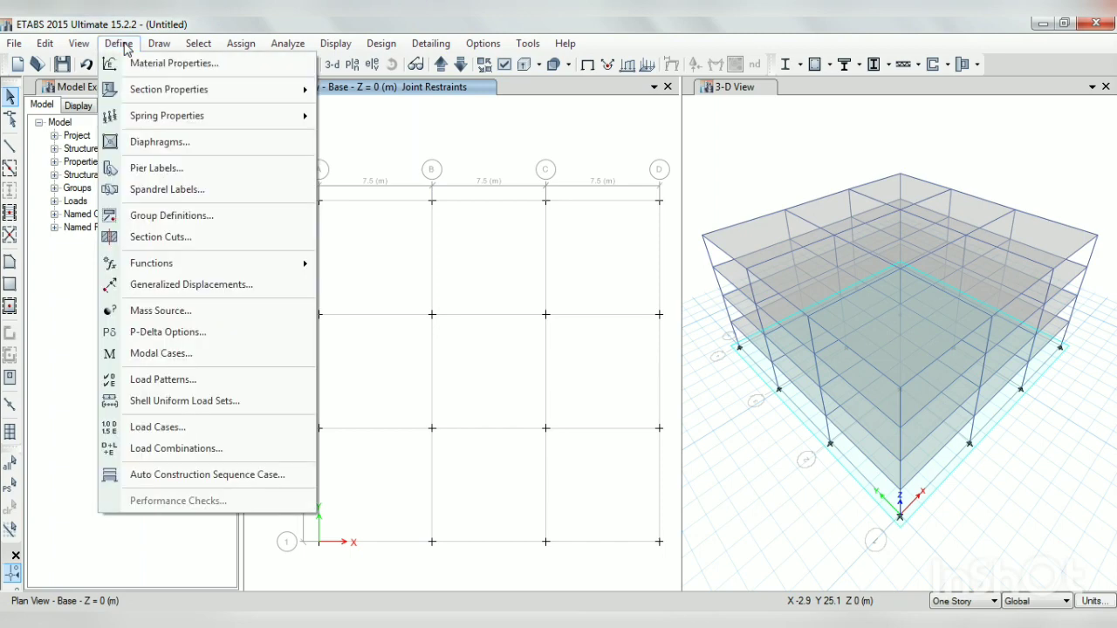
pyautogui.click(187, 379)
pyautogui.moveTo(331, 281); pyautogui.dragTo(269, 275)
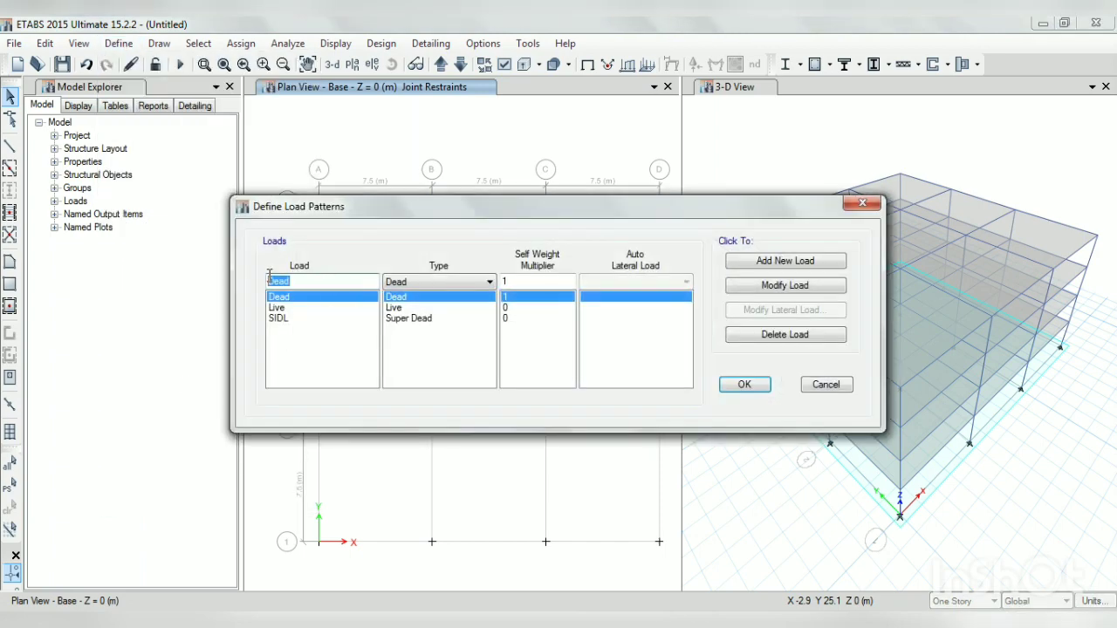
pyautogui.write('EQX')
pyautogui.press('Tab')
pyautogui.click(437, 282)
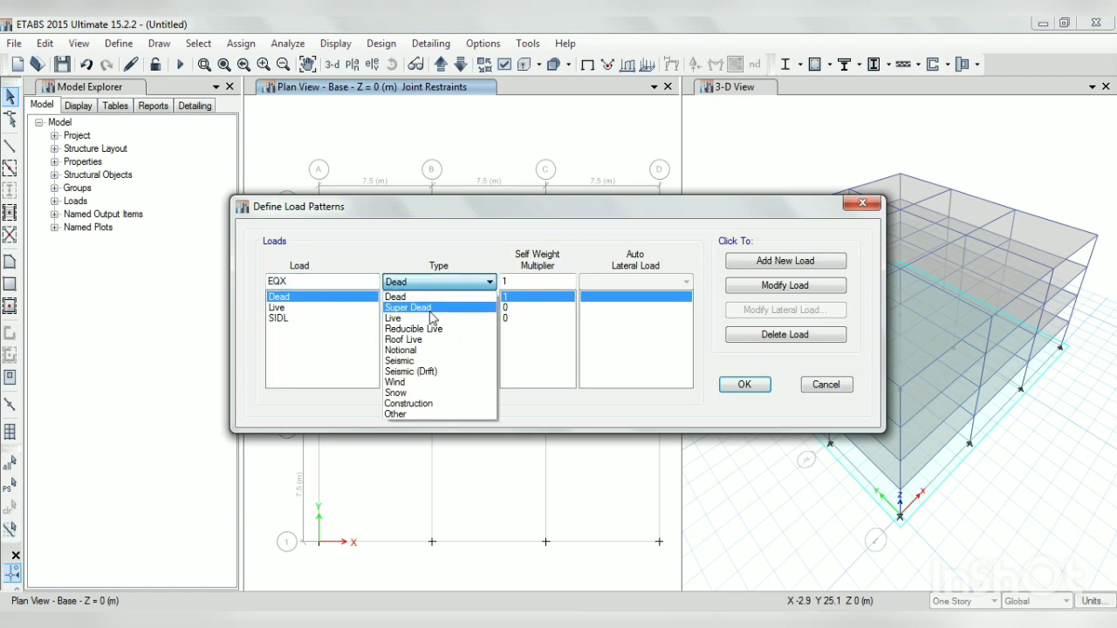
pyautogui.click(424, 360)
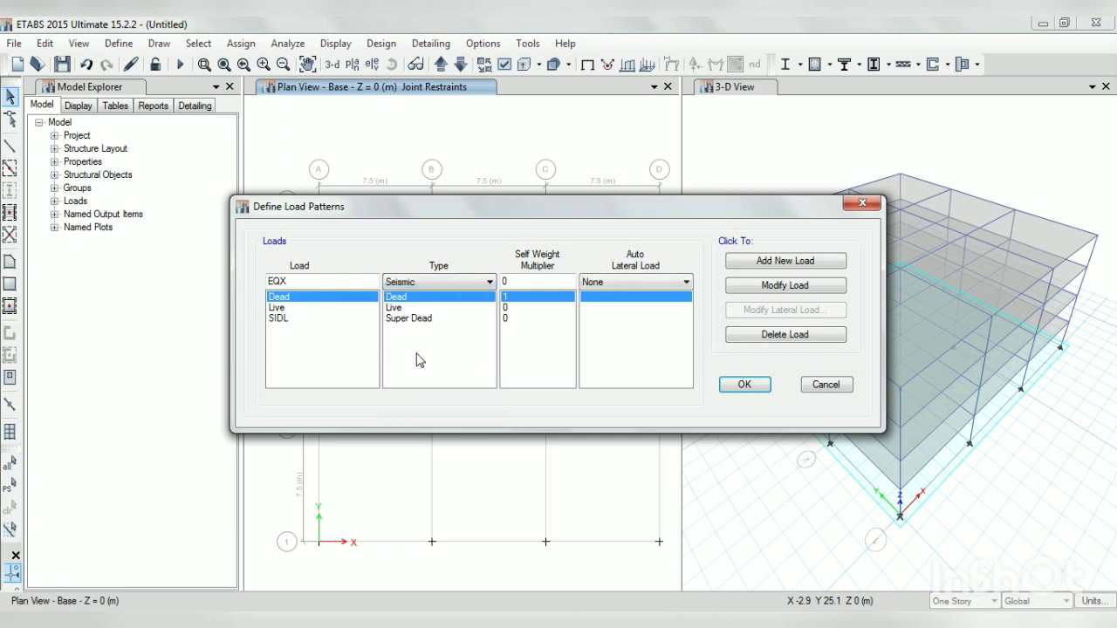
pyautogui.click(773, 266)
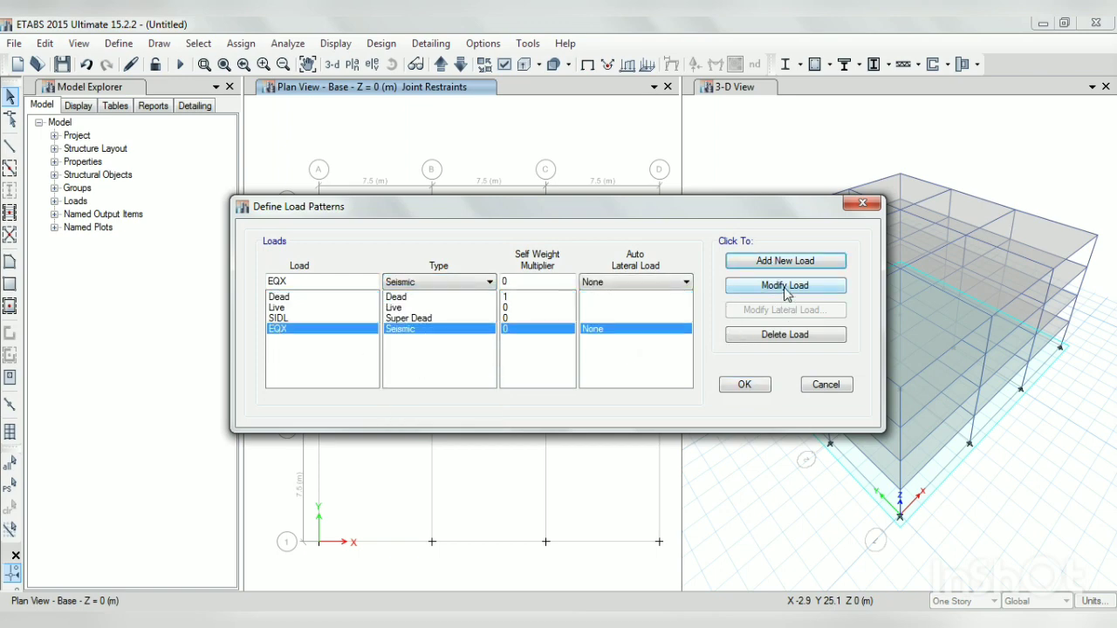
pyautogui.click(784, 286)
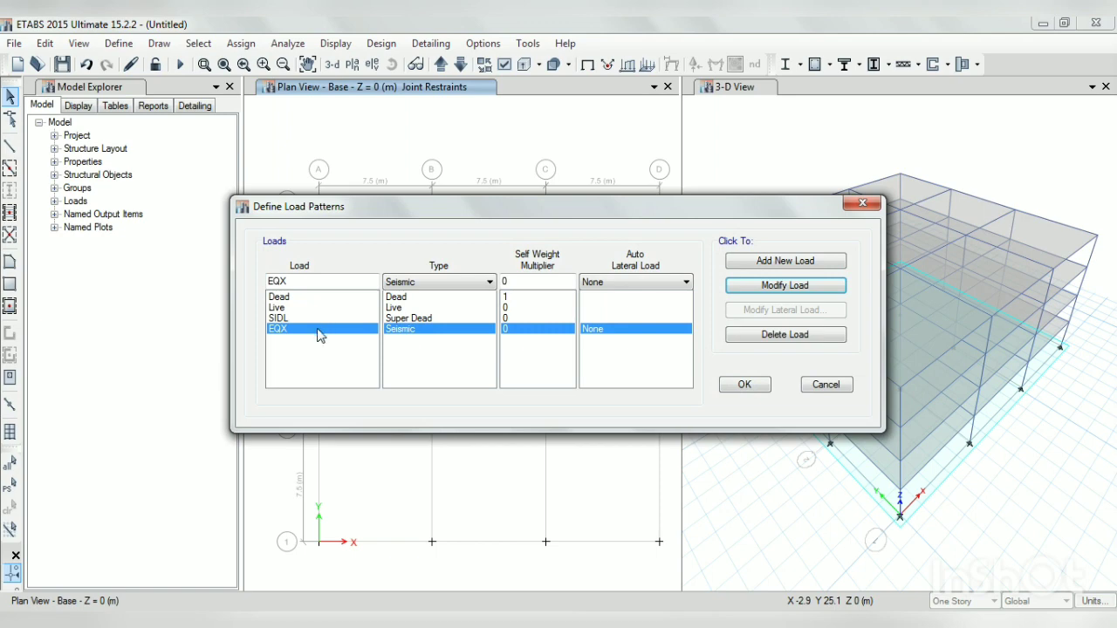
pyautogui.click(423, 319)
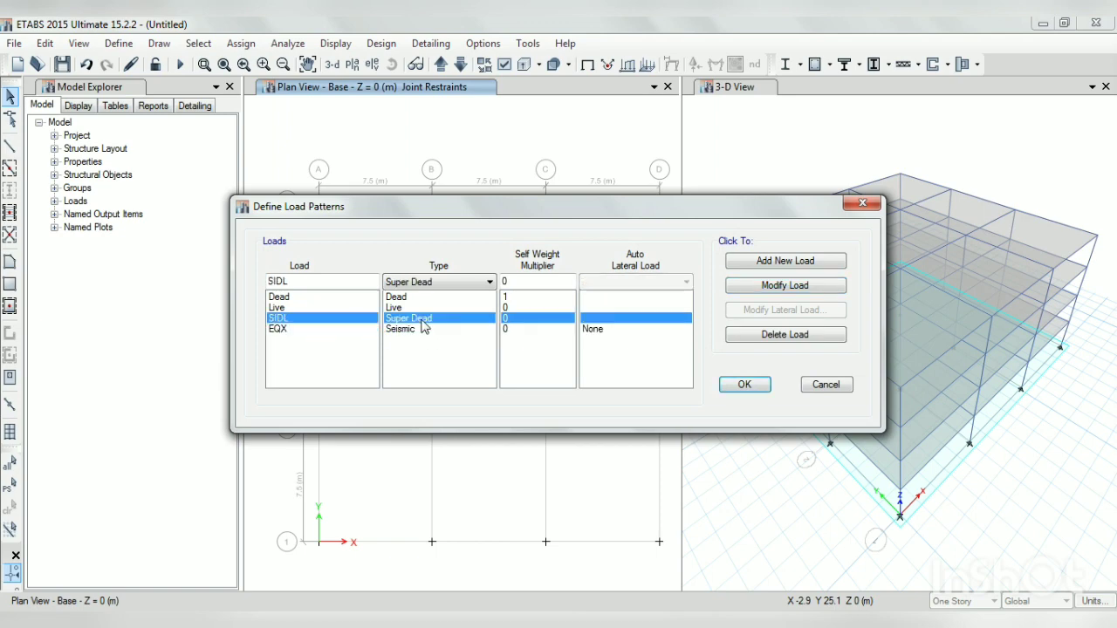
# - Delete the EQX load pattern from the load pattern definitions
pyautogui.click(417, 331)
pyautogui.click(779, 289)
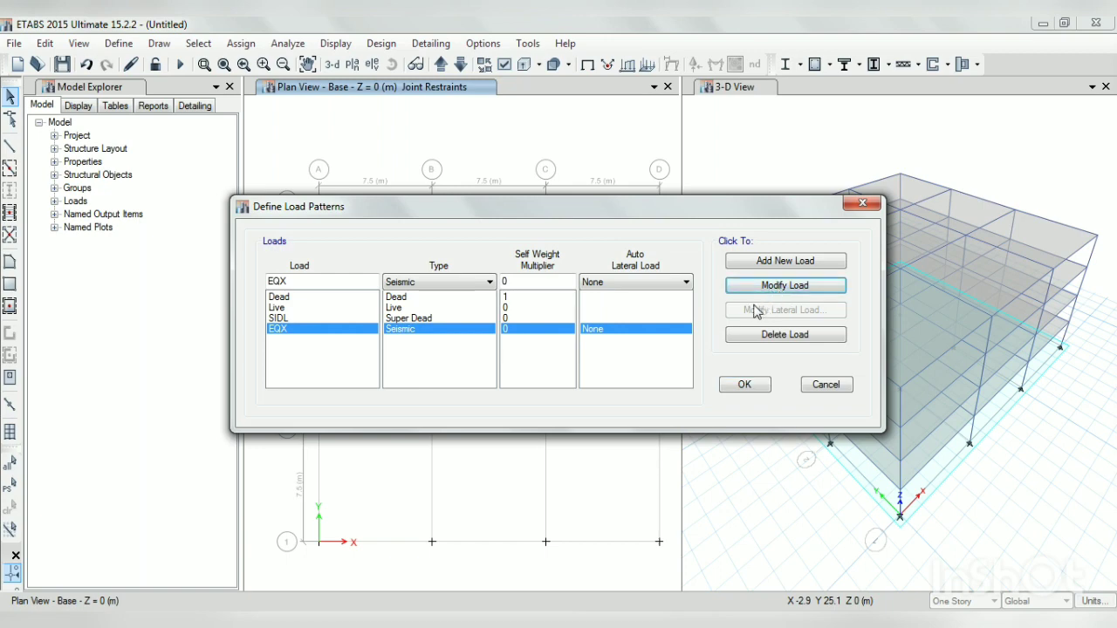
pyautogui.click(464, 284)
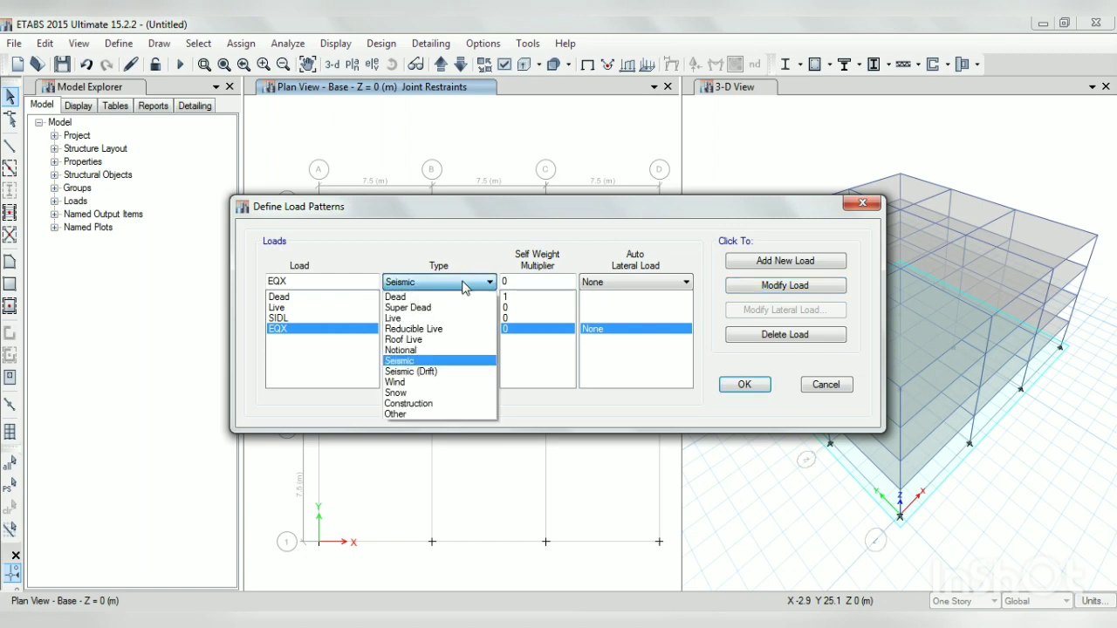
pyautogui.click(464, 284)
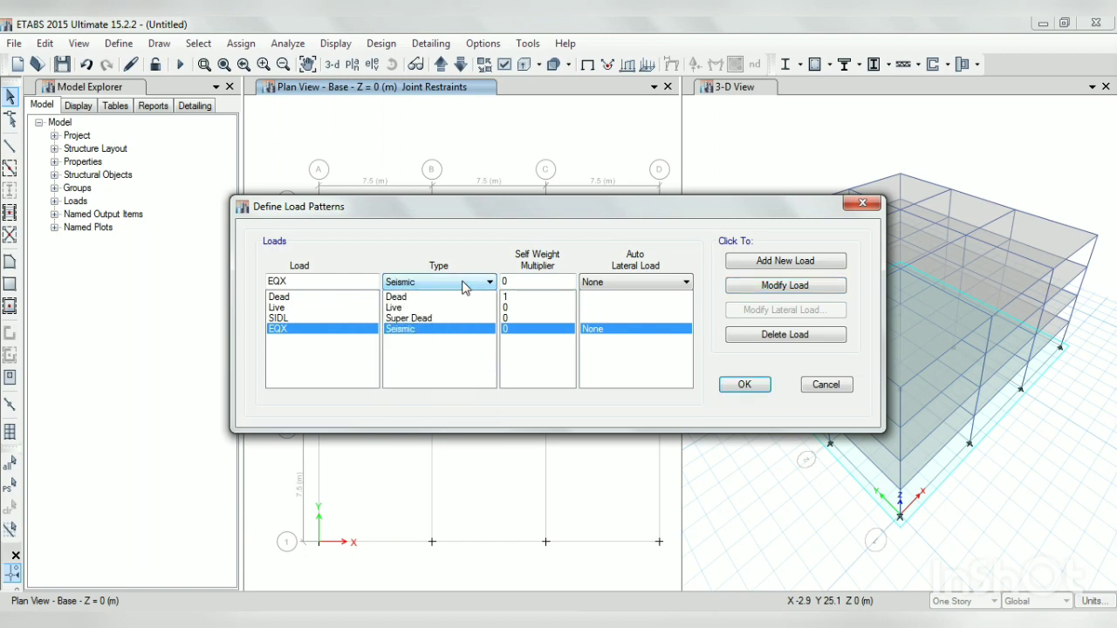
pyautogui.click(801, 289)
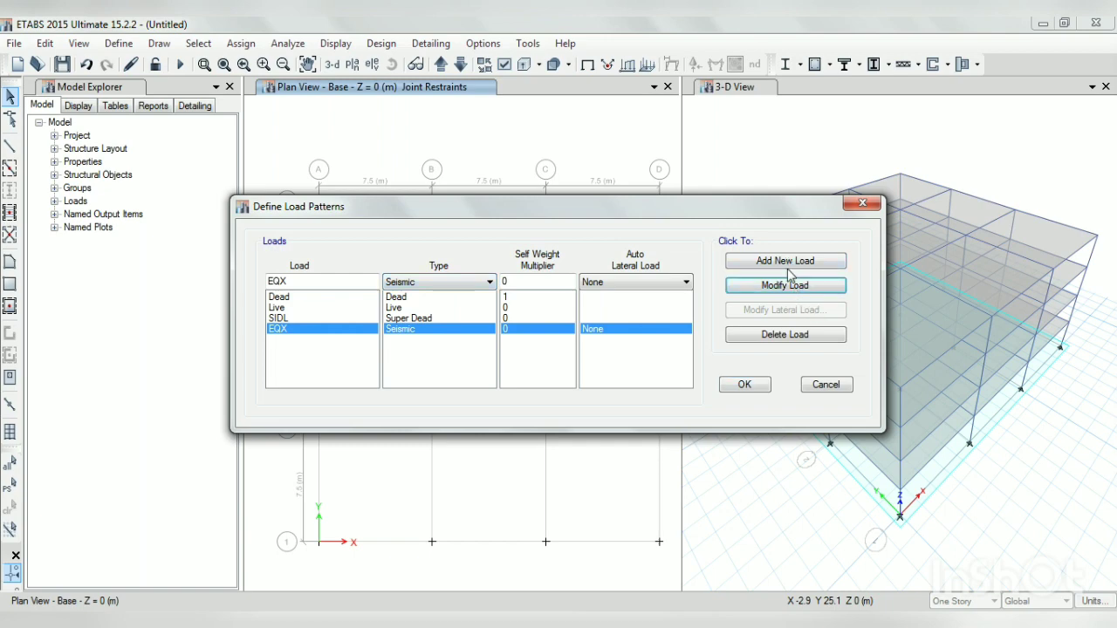
pyautogui.click(784, 334)
# - Add a load pattern named EQ of type Seismic with self weight multiplier 0 and auto lateral load IS1893 2002
pyautogui.click(316, 281)
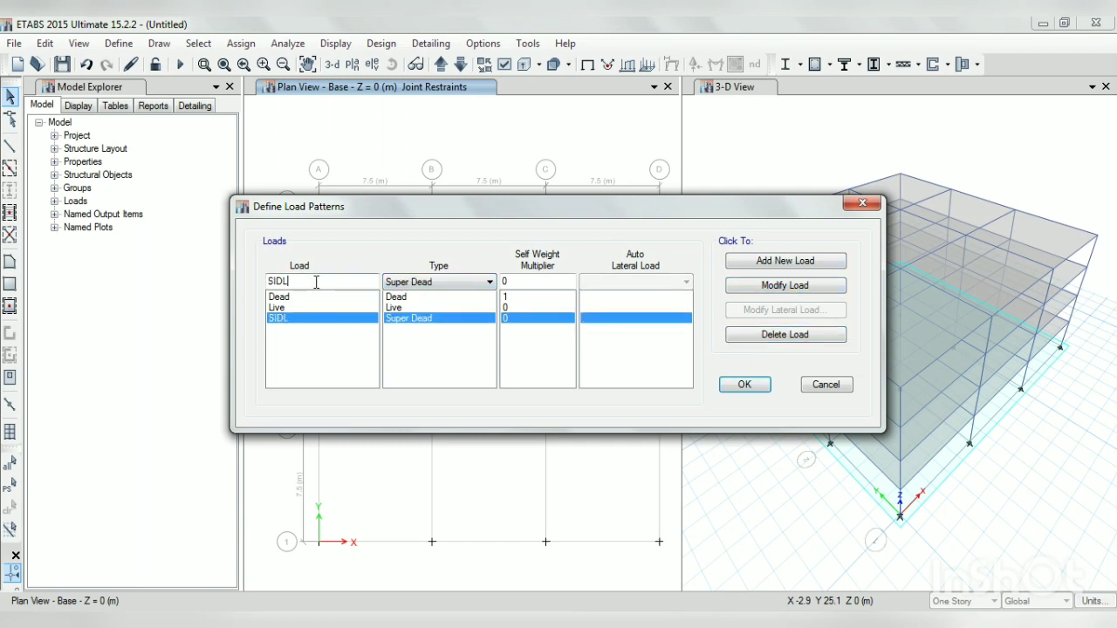
pyautogui.doubleClick(316, 282)
pyautogui.write('EQ')
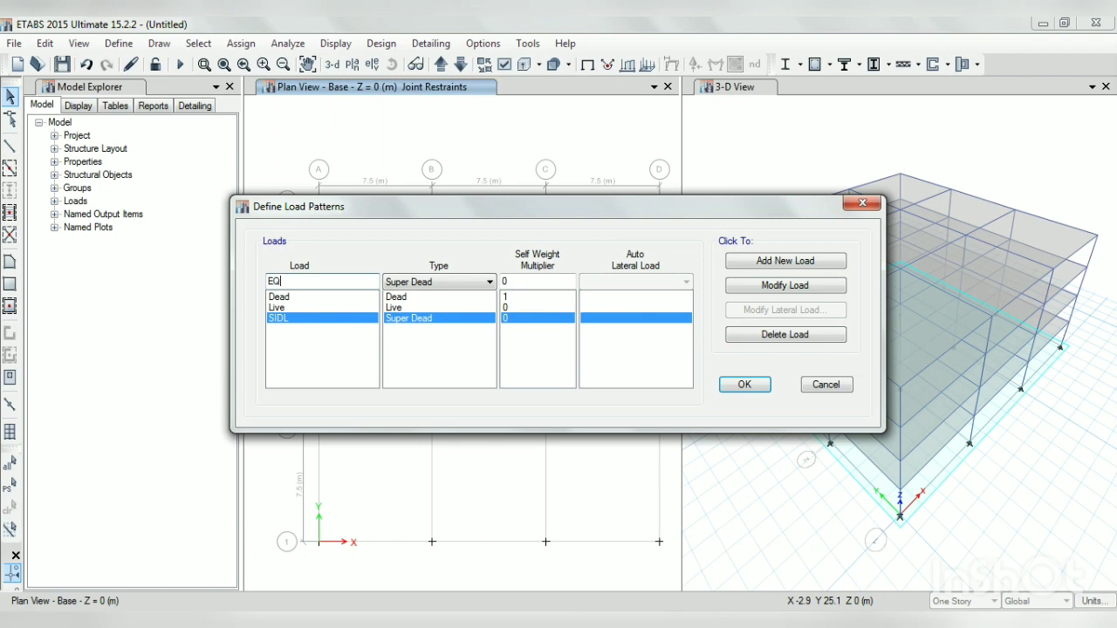
pyautogui.click(439, 282)
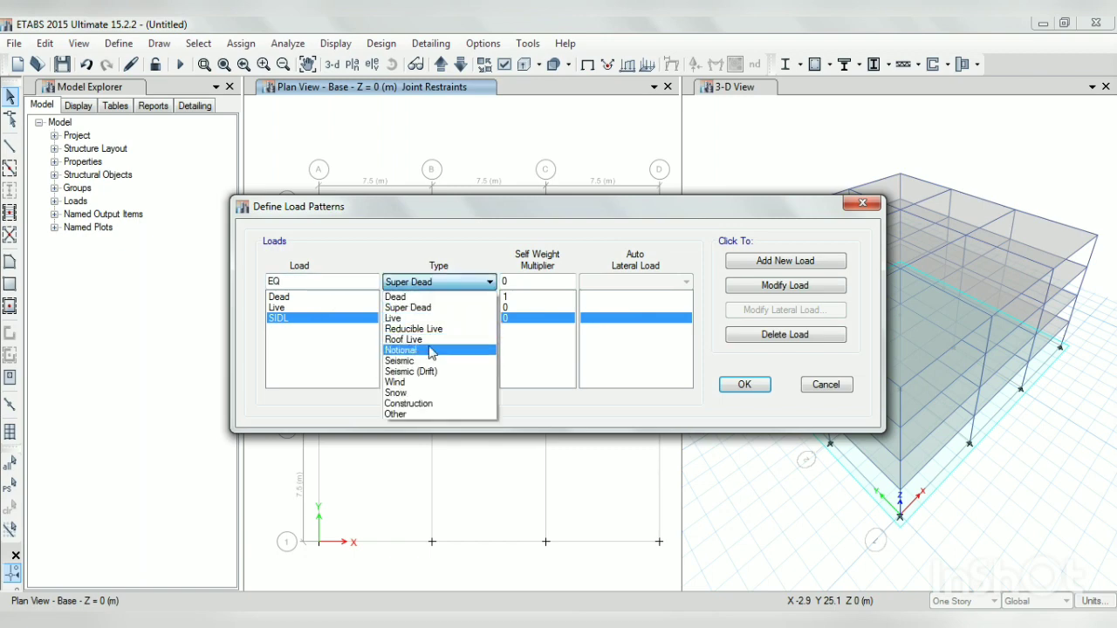
pyautogui.click(404, 361)
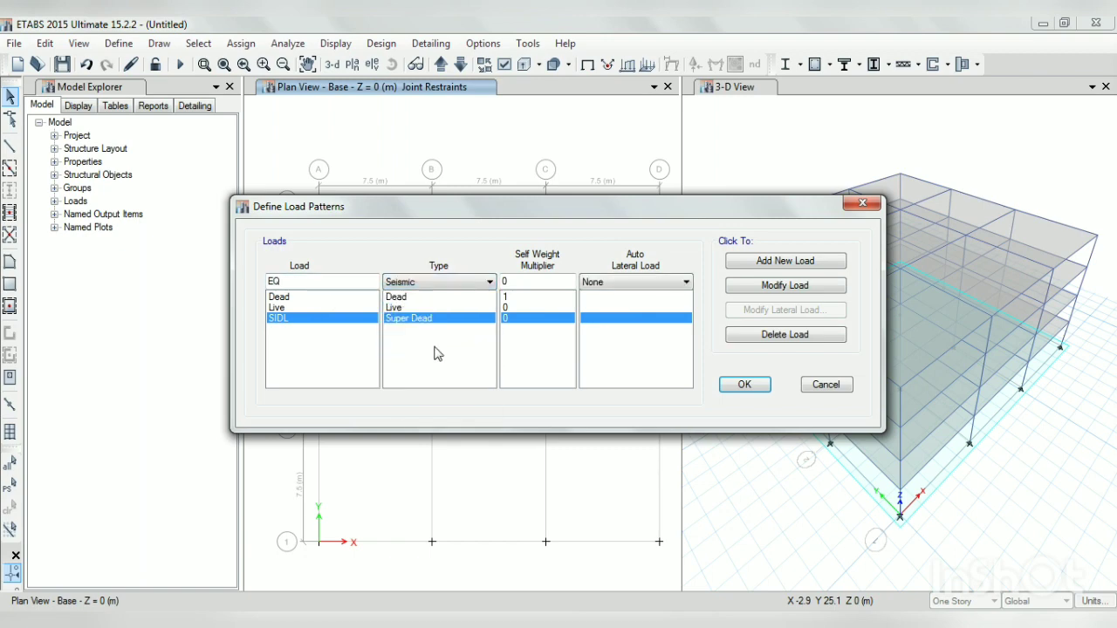
pyautogui.click(596, 284)
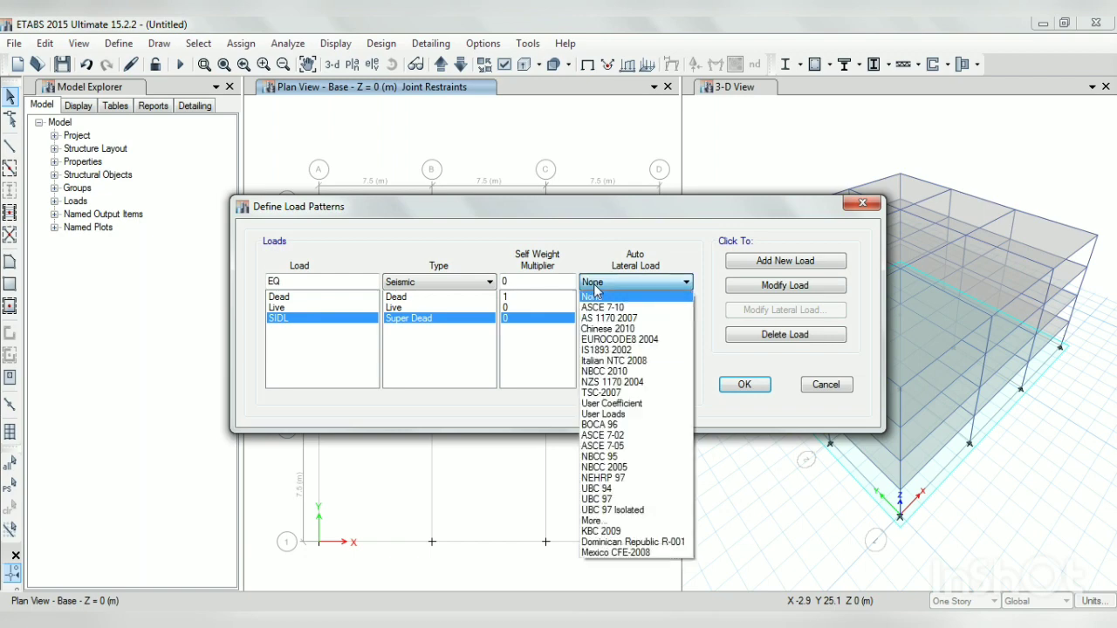
pyautogui.click(602, 260)
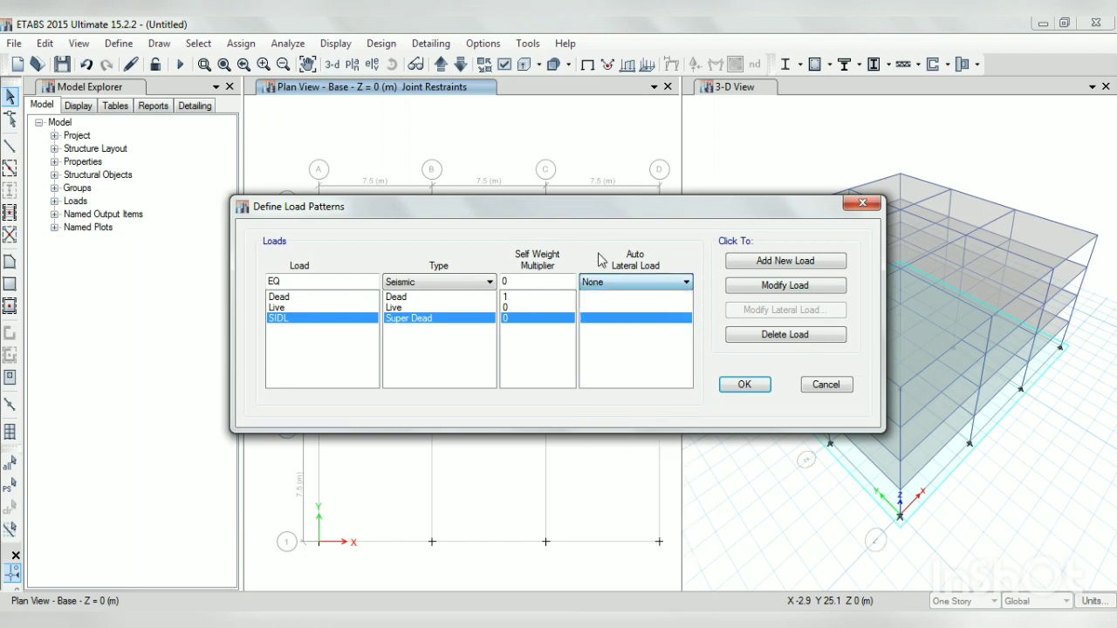
pyautogui.click(642, 281)
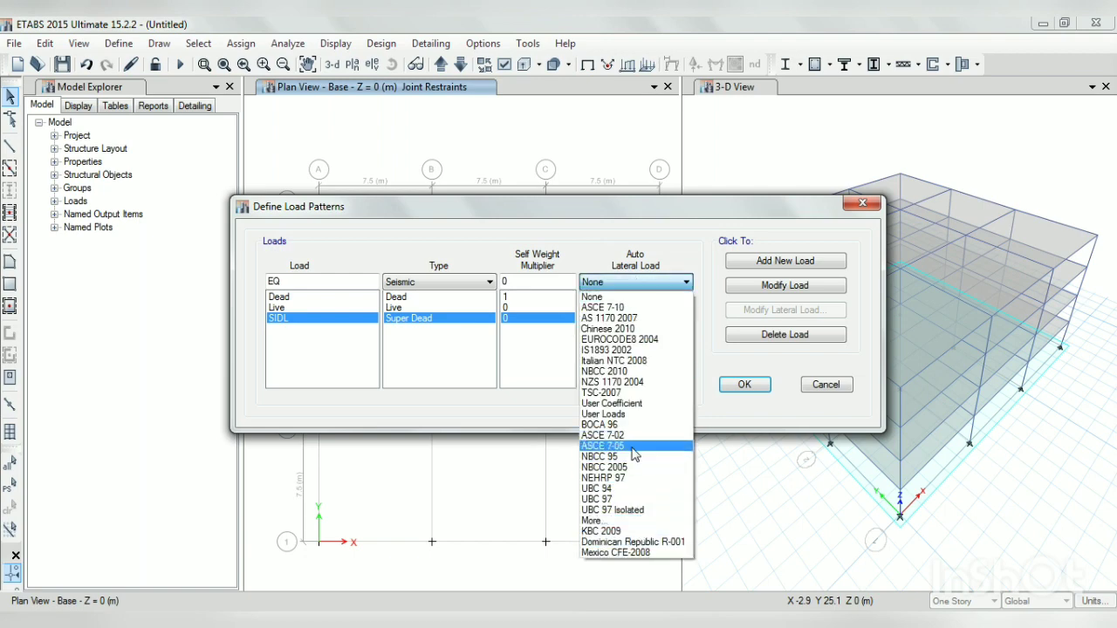
pyautogui.click(624, 352)
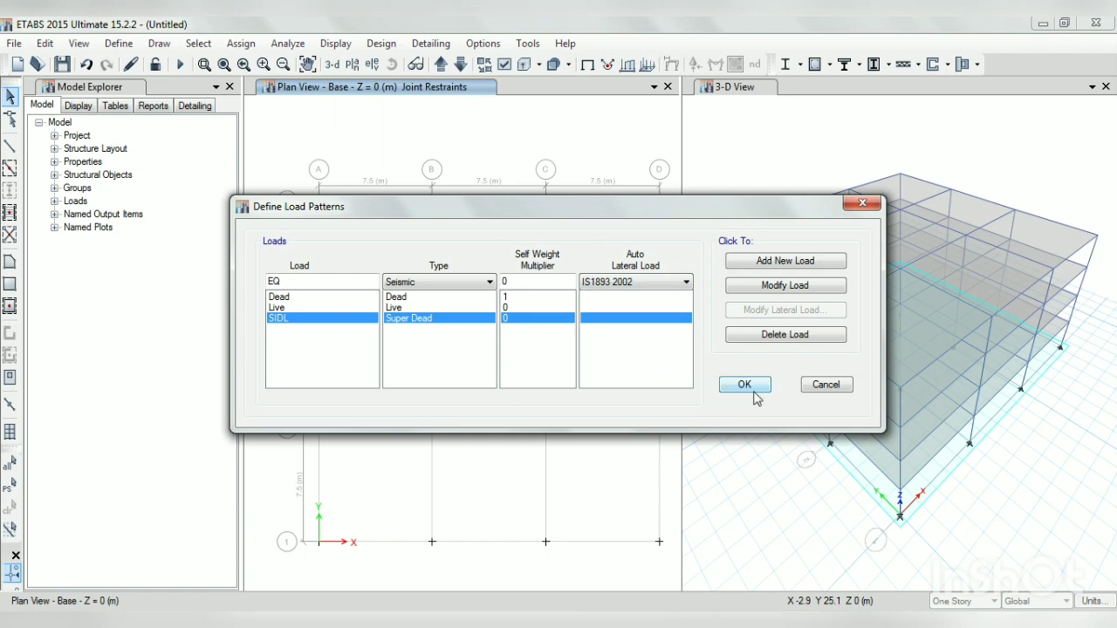
pyautogui.click(776, 266)
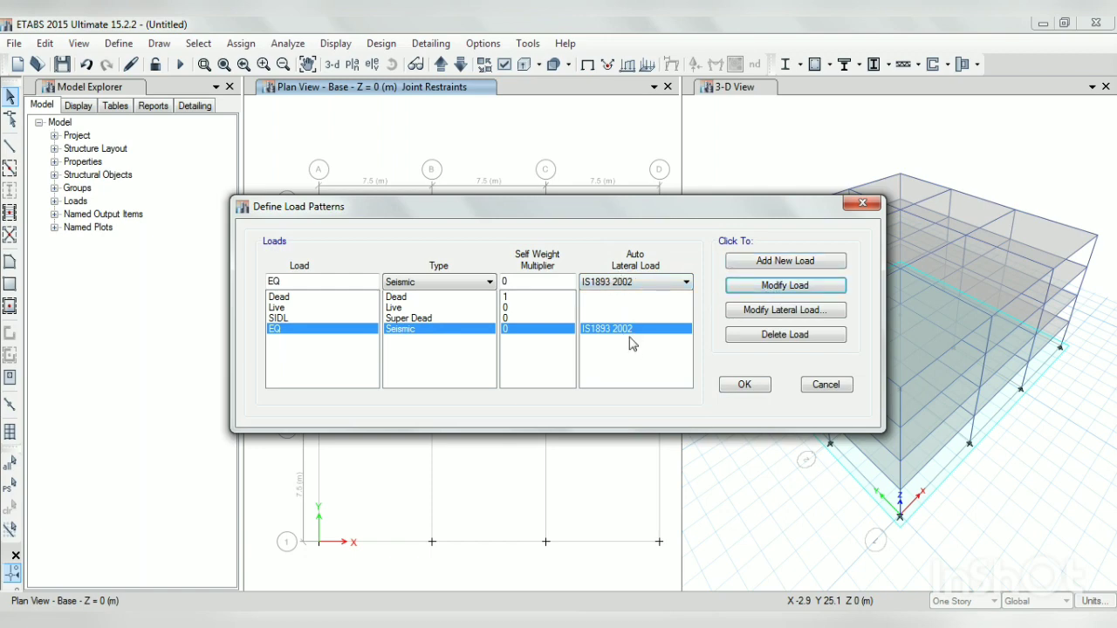
# - Restrict the EQ pattern's lateral load direction to X Dir only, excluding Y Dir and all eccentricity cases
pyautogui.click(780, 310)
pyautogui.click(801, 170)
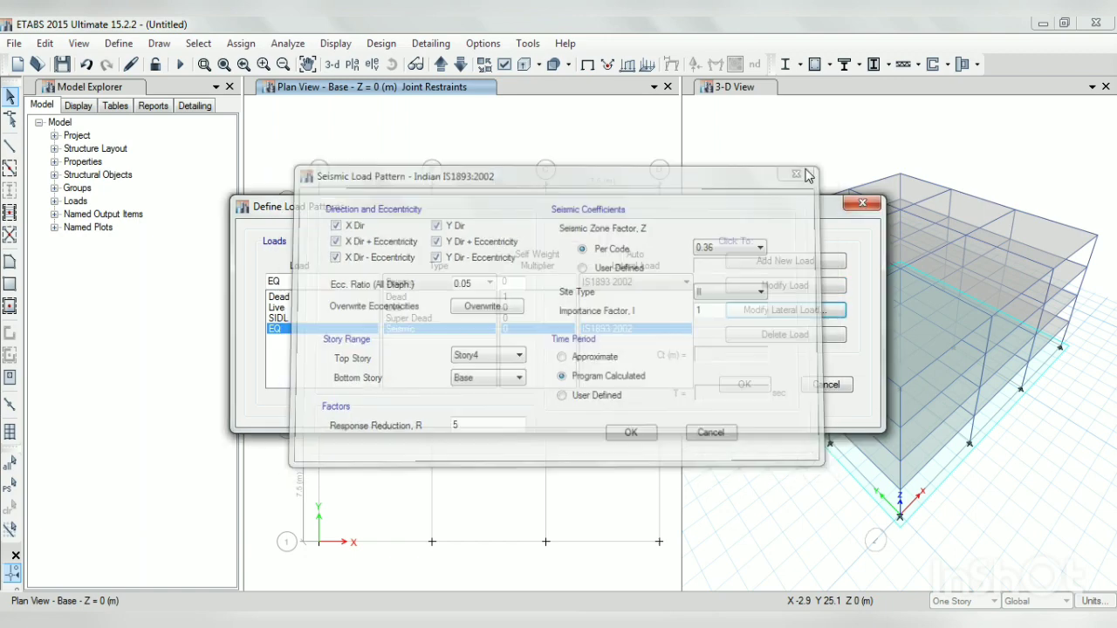
pyautogui.click(785, 311)
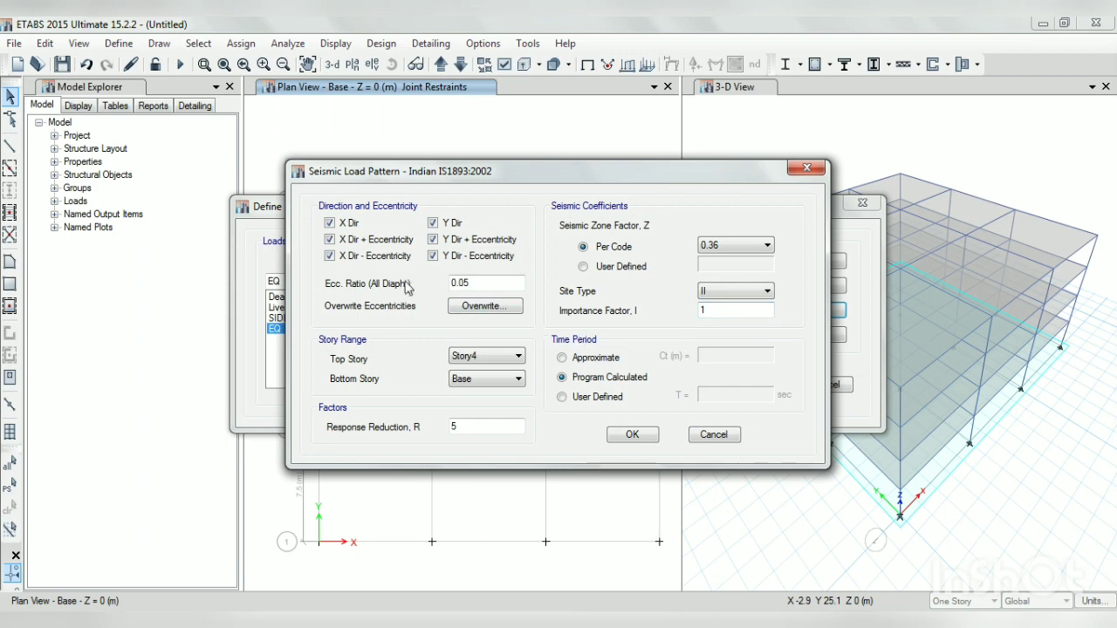
pyautogui.click(360, 256)
pyautogui.click(355, 239)
pyautogui.click(434, 240)
pyautogui.click(433, 255)
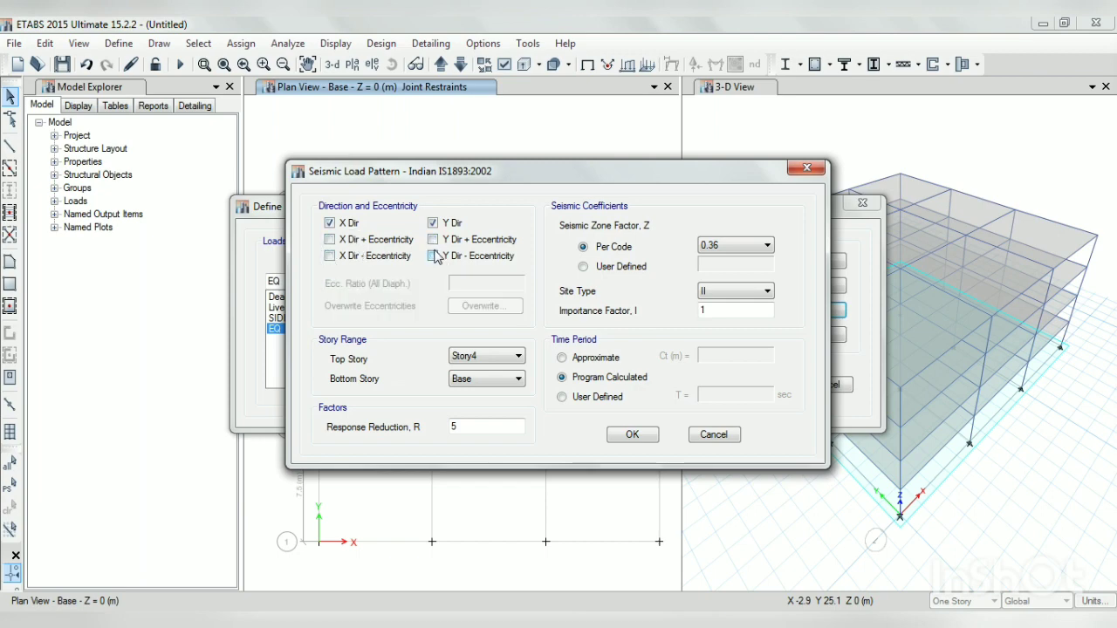
pyautogui.click(433, 224)
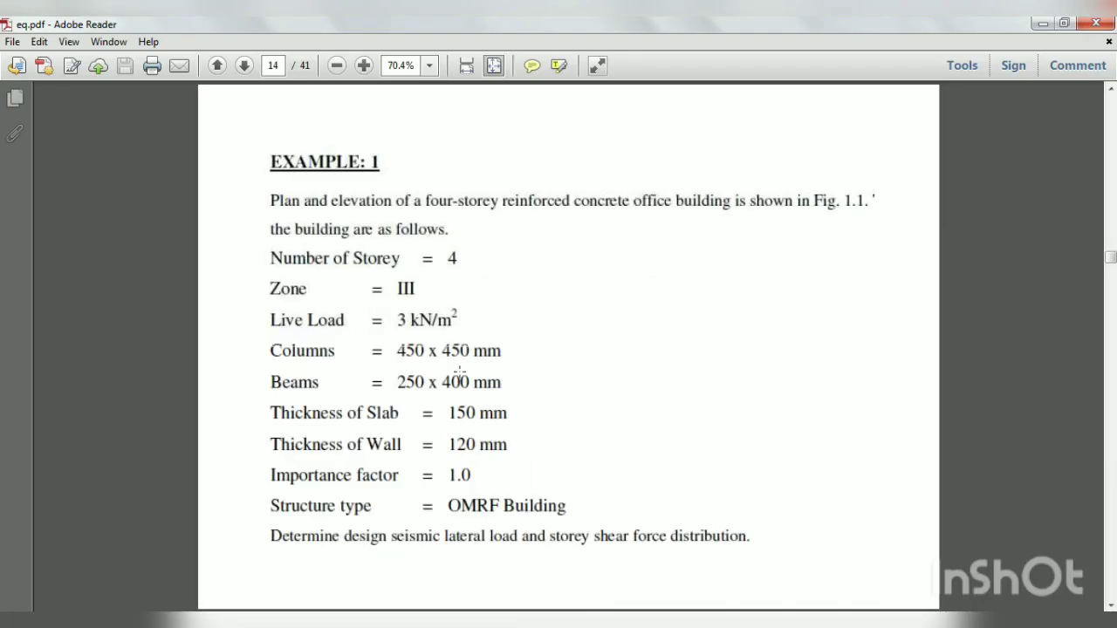
# - Using the example data in eq.pdf, set the per-code seismic zone factor to 0.16 and the site type to II in ETABS
pyautogui.scroll(-3, 460, 373)
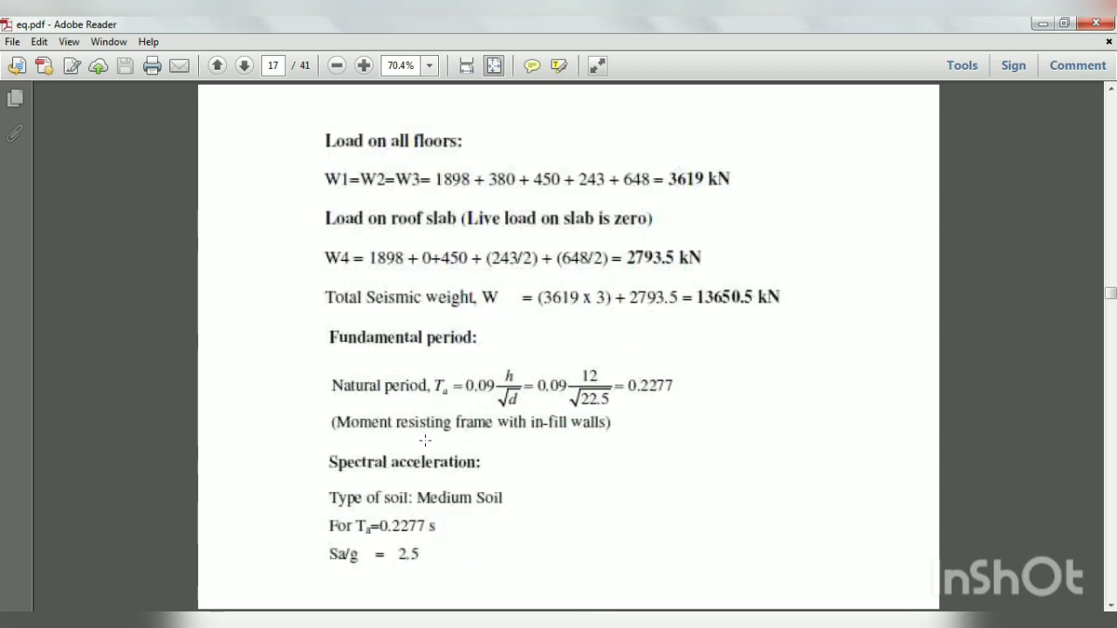
pyautogui.scroll(3, 439, 418)
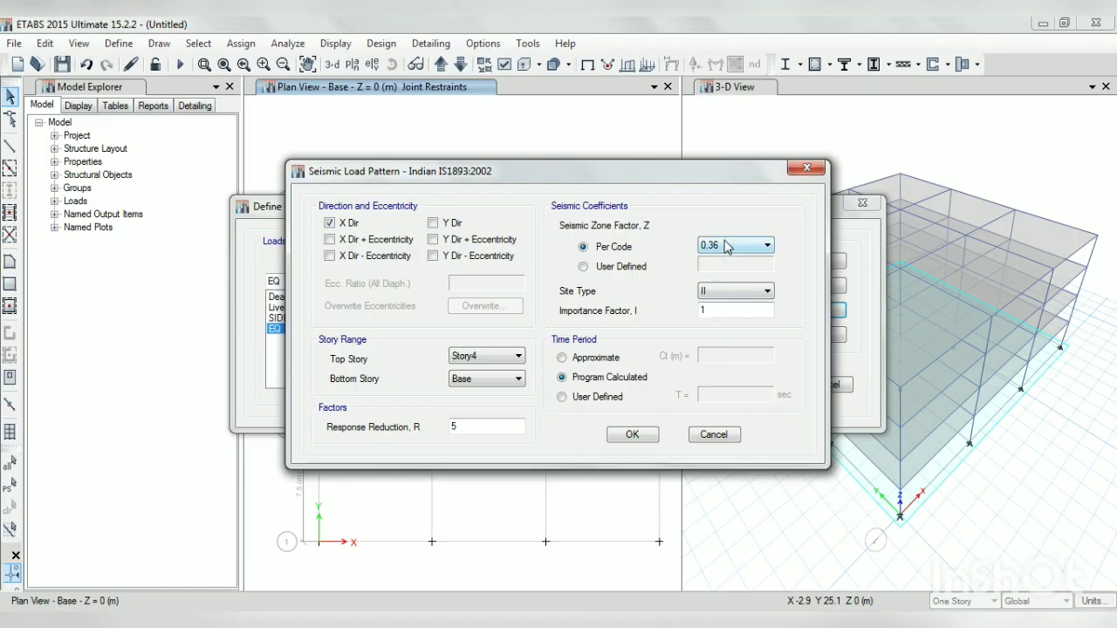
pyautogui.click(725, 243)
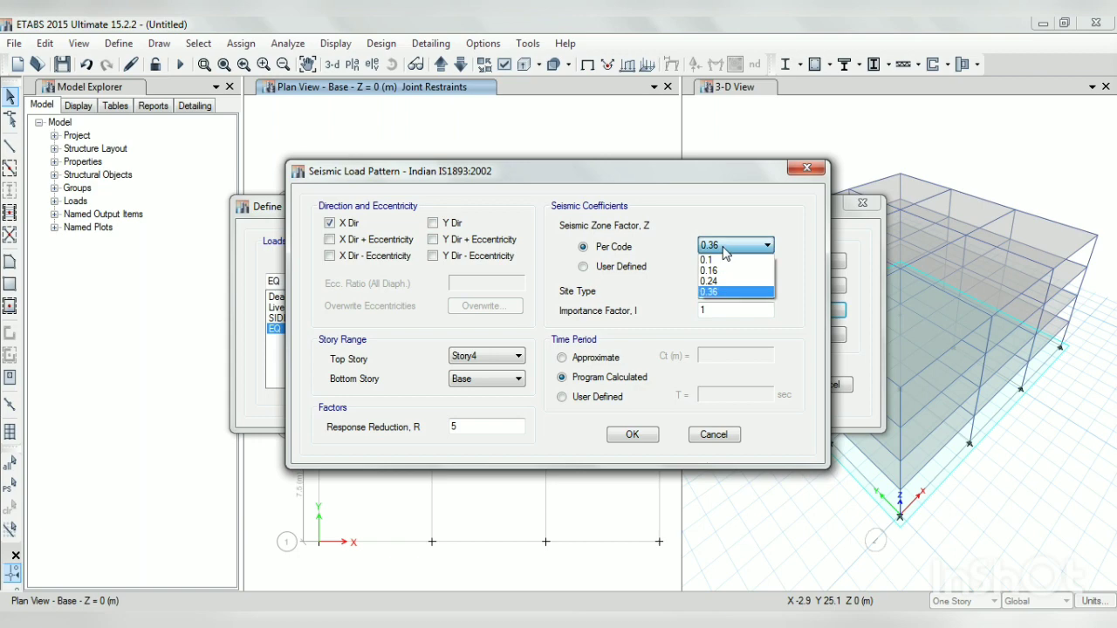
pyautogui.click(724, 278)
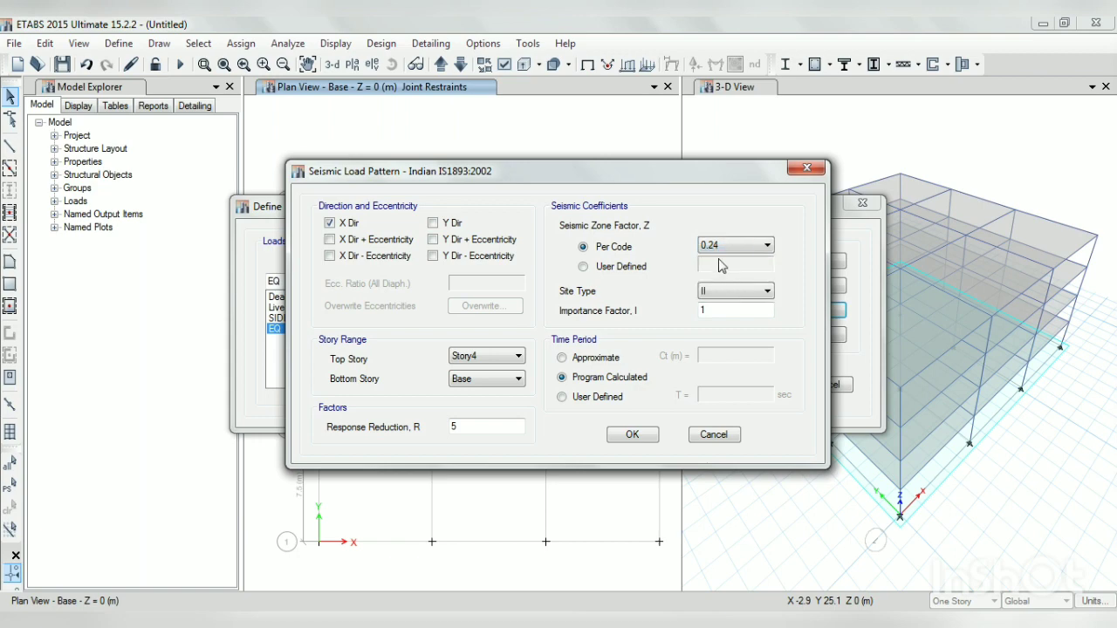
pyautogui.click(731, 245)
pyautogui.click(732, 268)
pyautogui.click(734, 297)
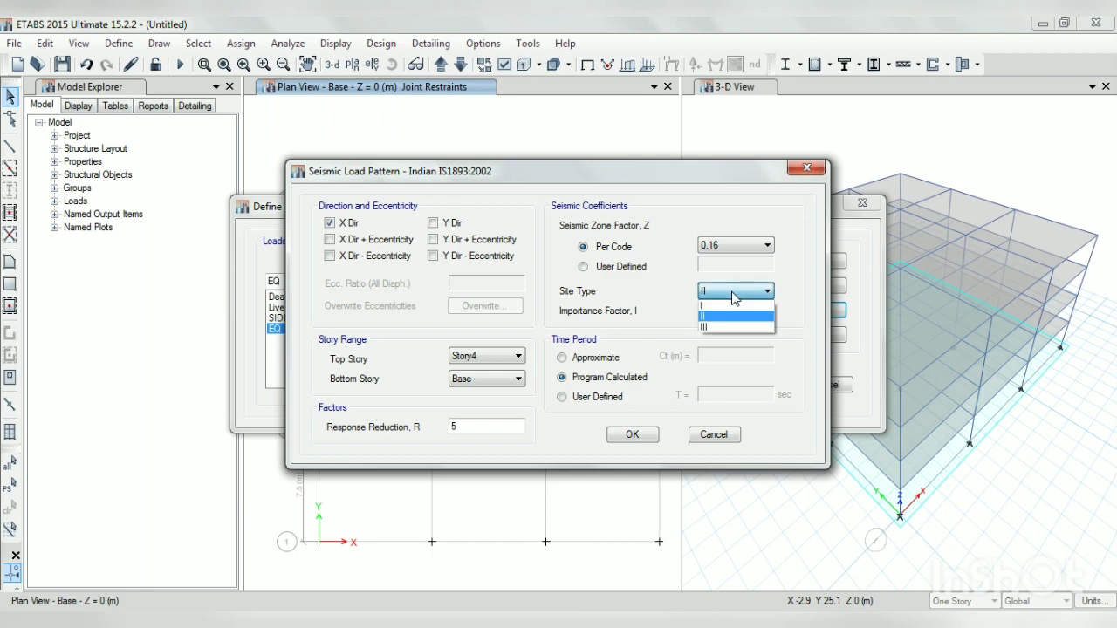
pyautogui.click(719, 316)
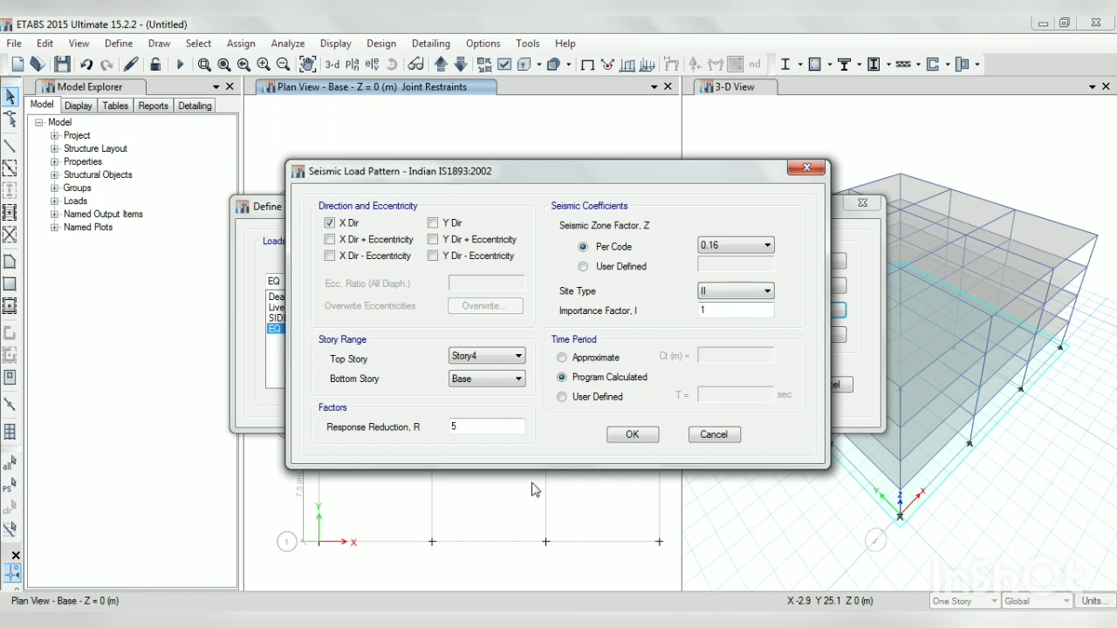
# - Switch to eq.pdf in Adobe Reader and examine the zone, importance factor, structure type, natural period and response reduction factor
pyautogui.hotkey('alt', 'Tab')
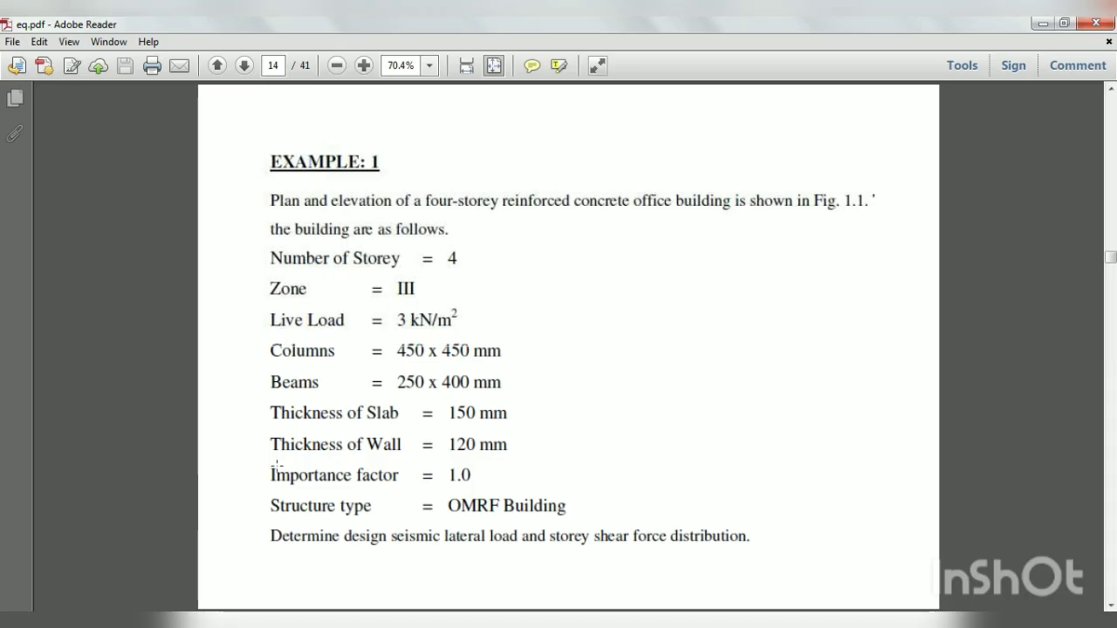
pyautogui.click(503, 492)
pyautogui.click(489, 477)
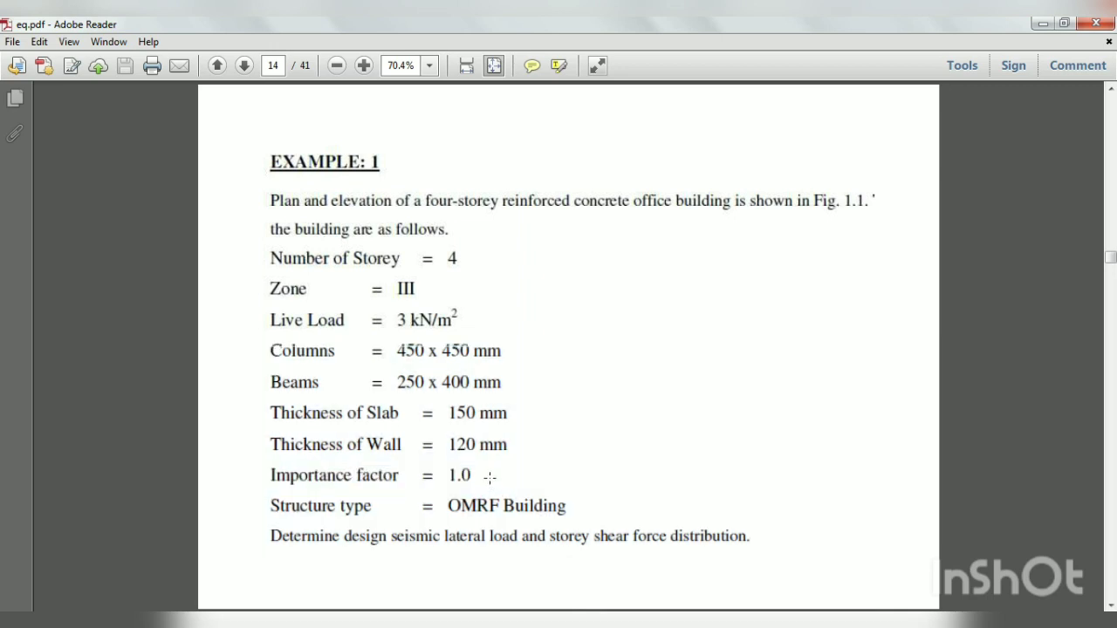
pyautogui.moveTo(385, 271); pyautogui.dragTo(424, 310)
pyautogui.click(425, 292)
pyautogui.click(430, 296)
pyautogui.scroll(-1, 479, 378)
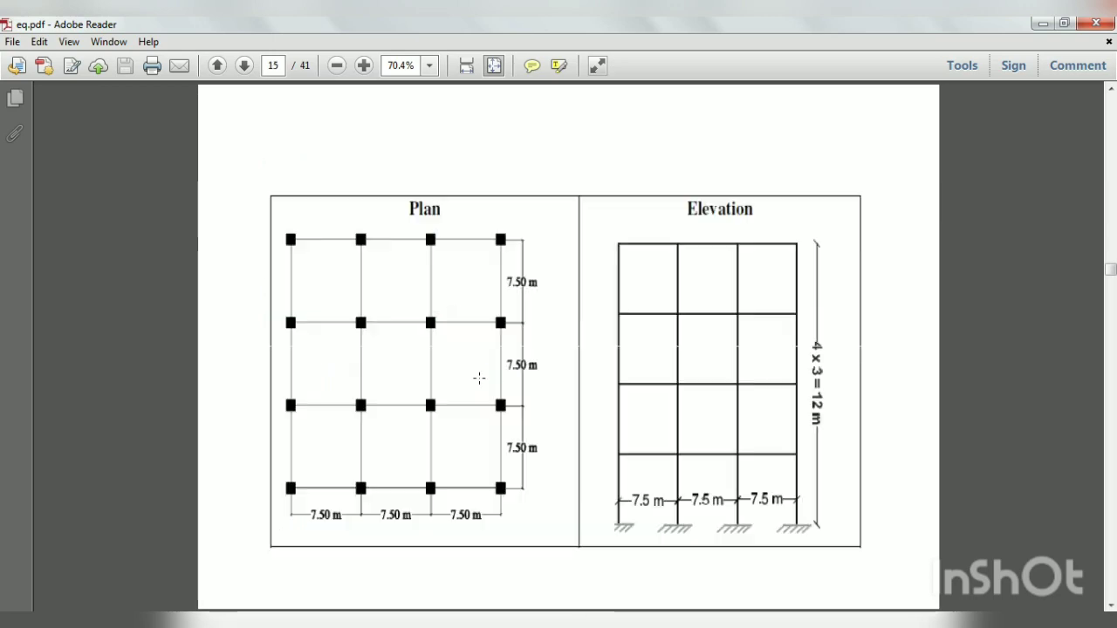
pyautogui.scroll(1, 479, 377)
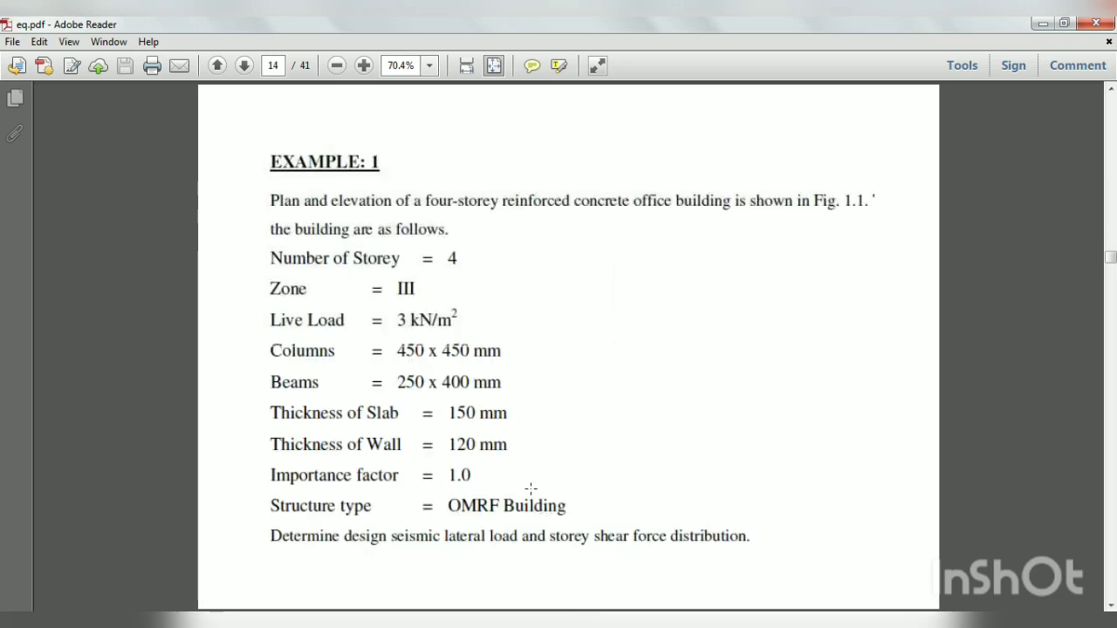
pyautogui.scroll(-3, 463, 475)
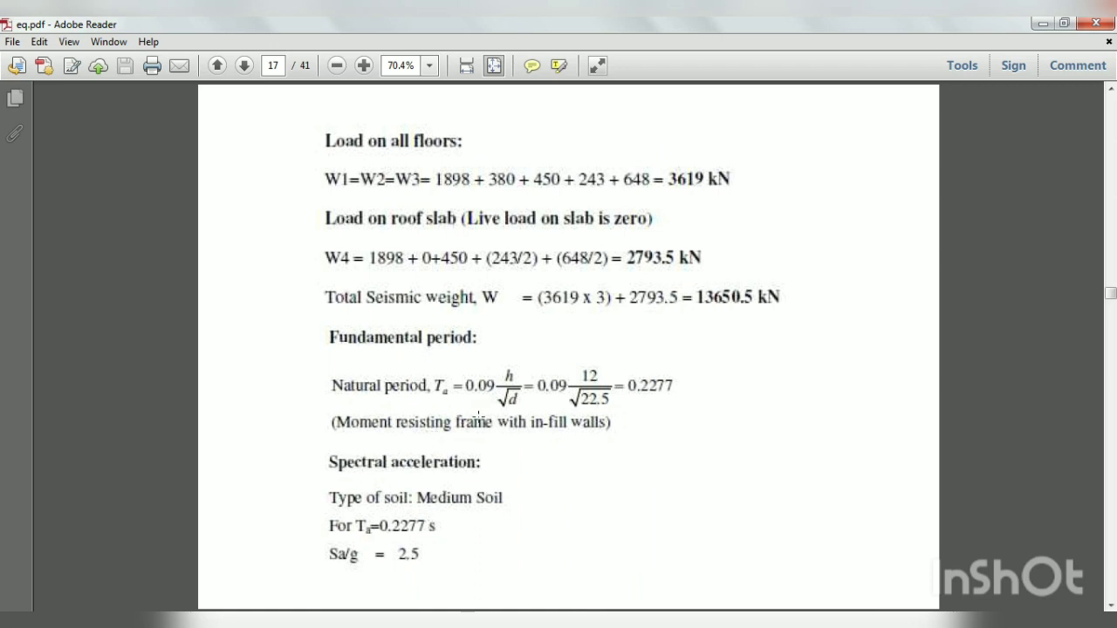
pyautogui.scroll(-1, 478, 416)
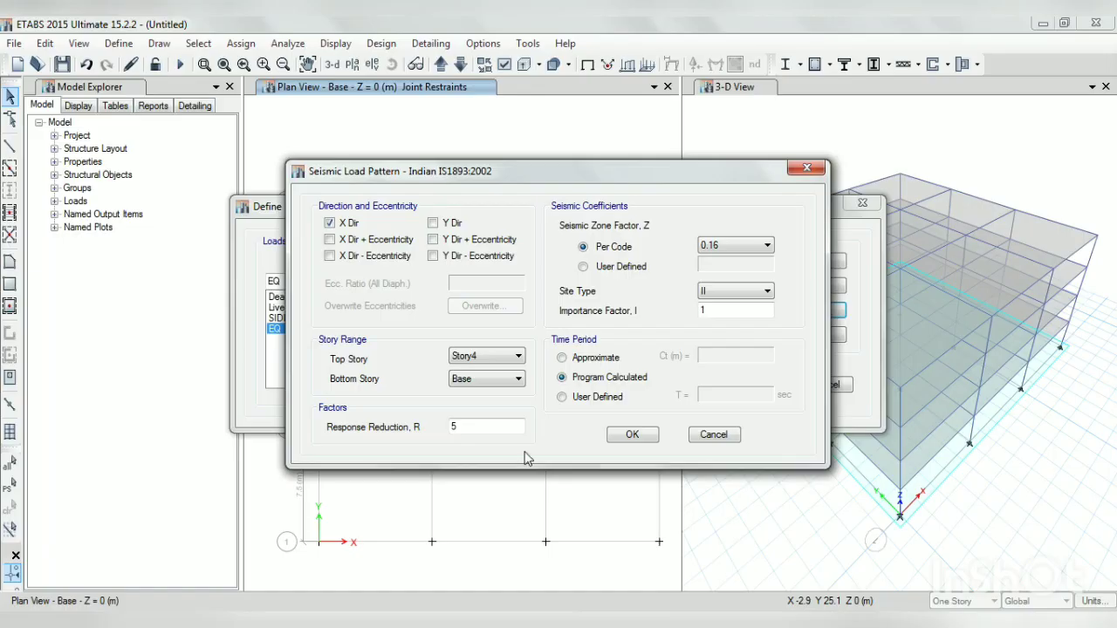
# - Set the response reduction factor R to 3 and make the time period User Defined
pyautogui.write('5')
pyautogui.write('3')
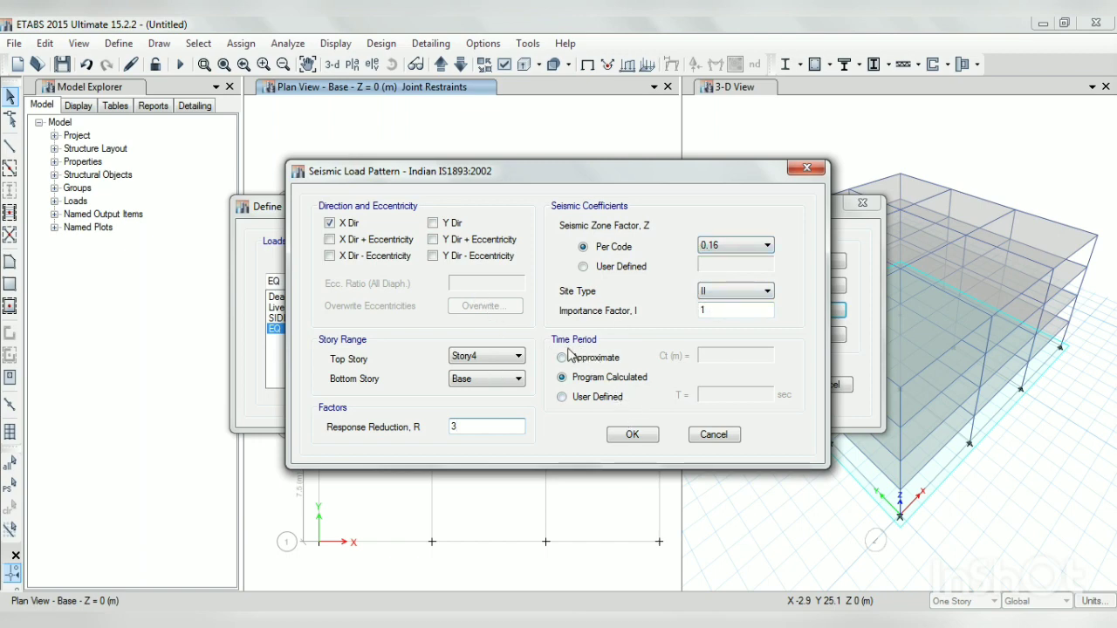
pyautogui.click(602, 398)
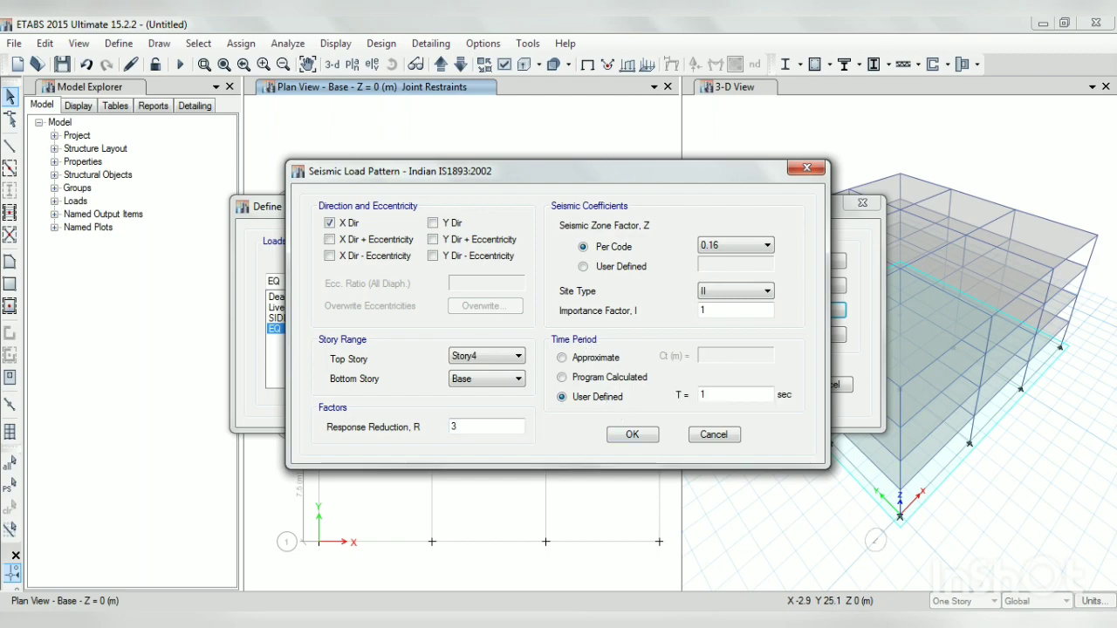
# - Look up the natural period in eq.pdf, set the EQ pattern's user-defined period to 0.2277 sec in ETABS, and accept the load patterns
pyautogui.click(479, 620)
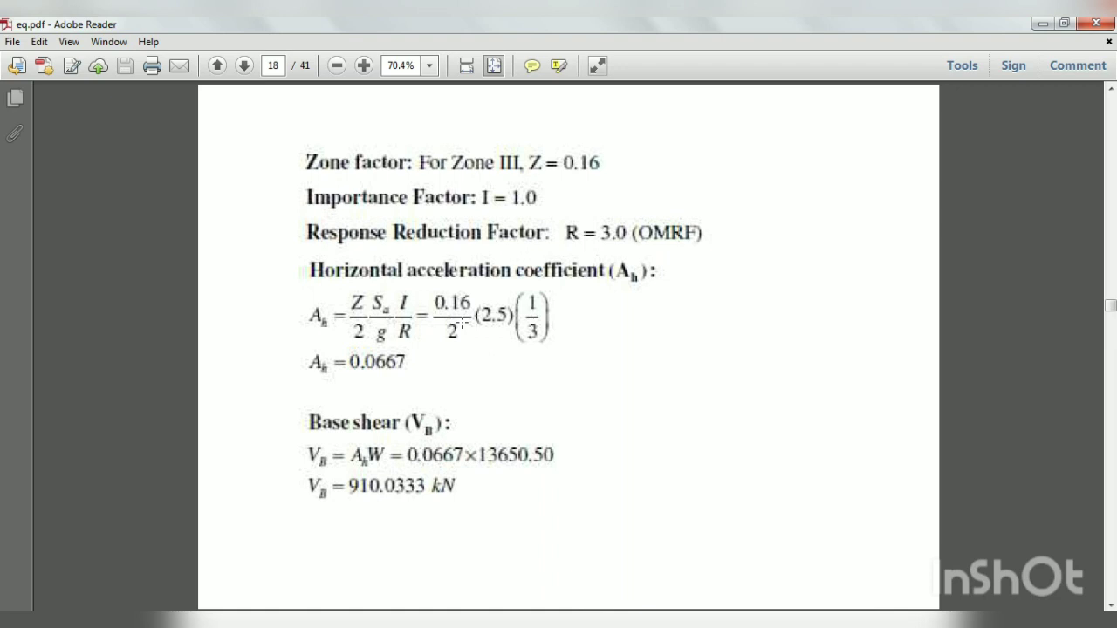
pyautogui.scroll(2, 462, 323)
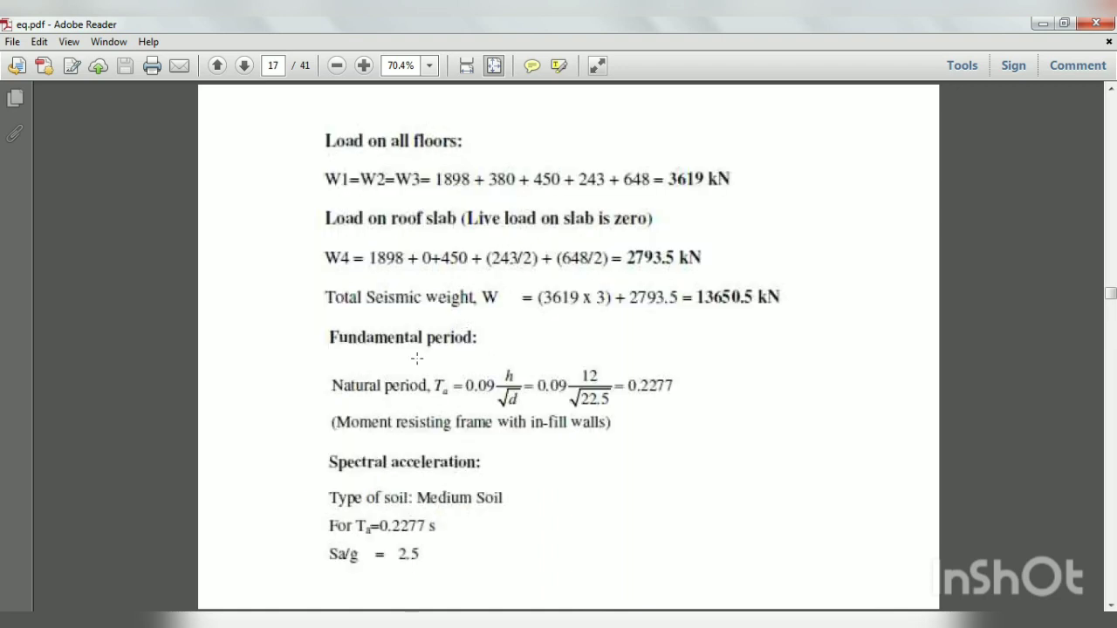
pyautogui.moveTo(324, 370); pyautogui.dragTo(478, 403)
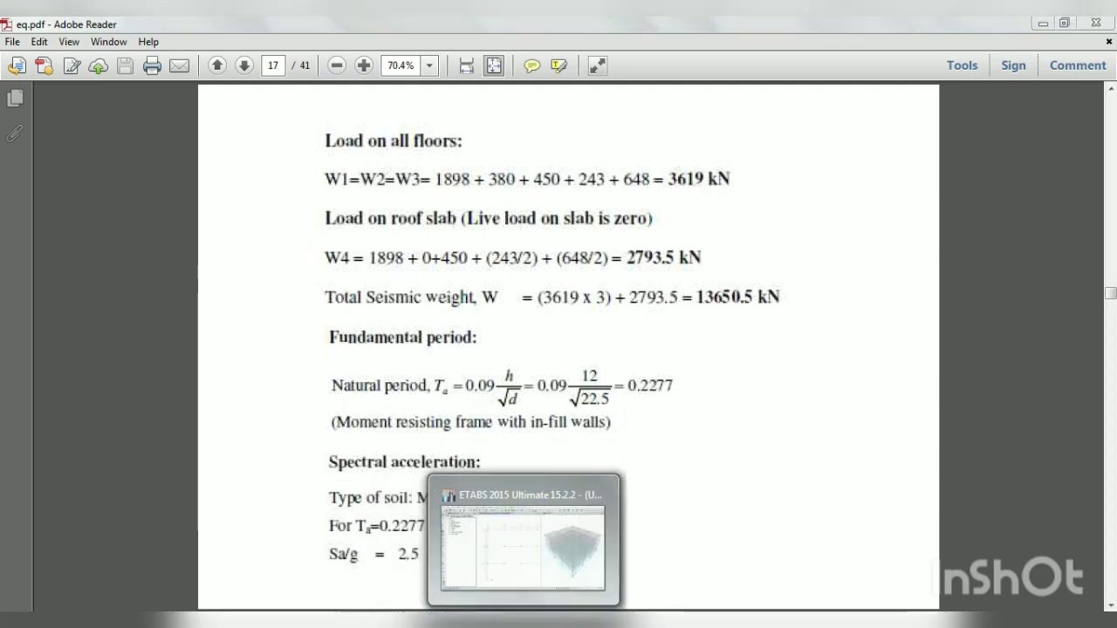
pyautogui.click(524, 623)
pyautogui.moveTo(708, 394); pyautogui.dragTo(677, 399)
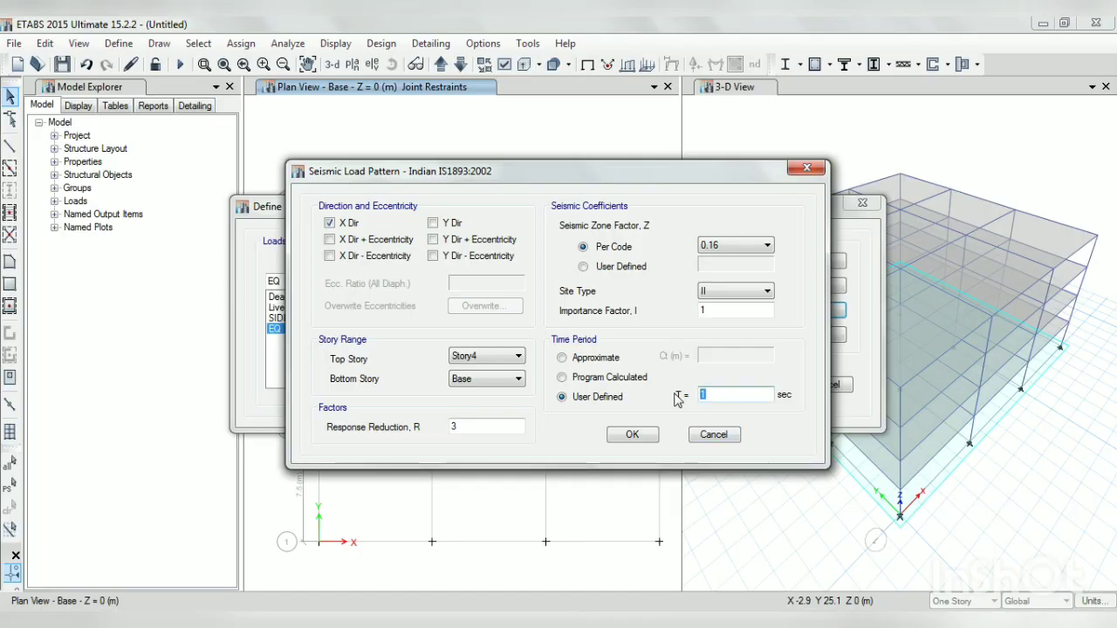
pyautogui.write('0.2277')
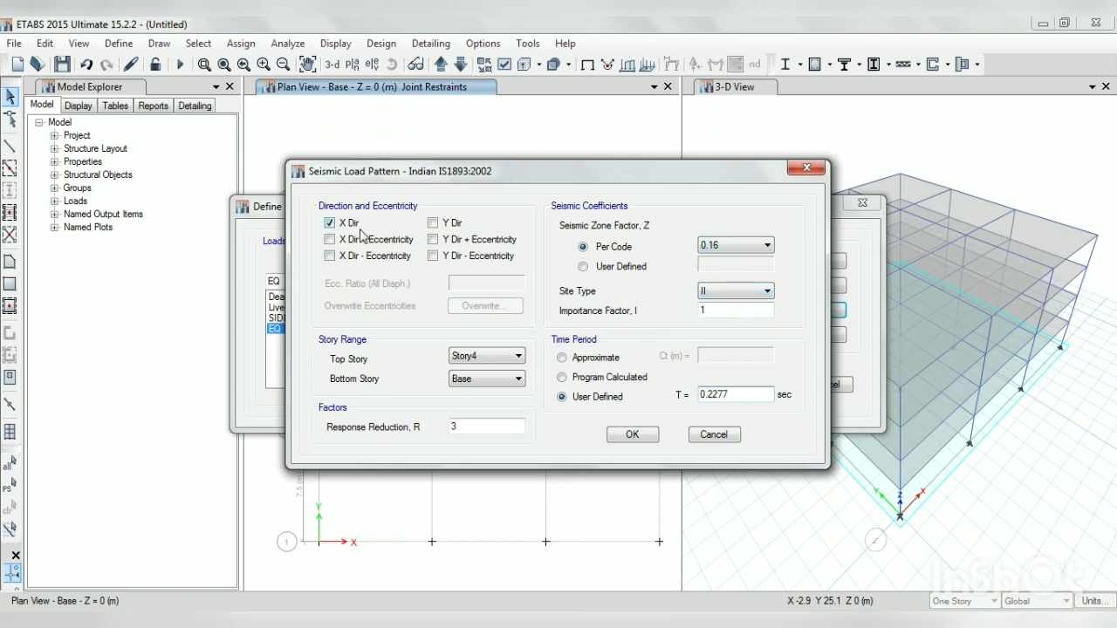
pyautogui.click(629, 432)
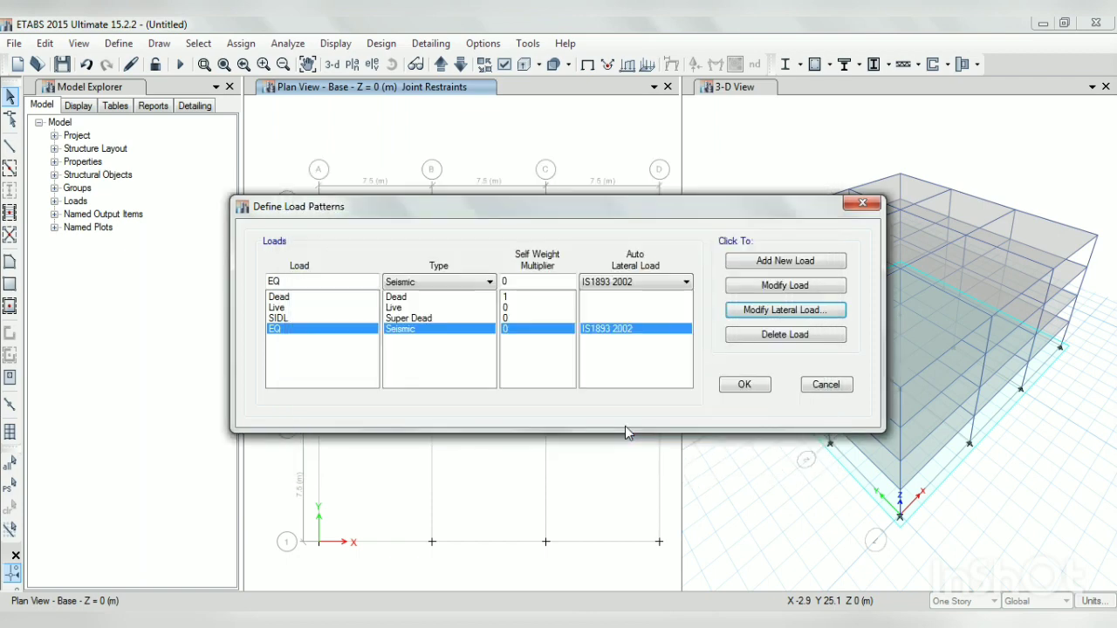
pyautogui.click(738, 384)
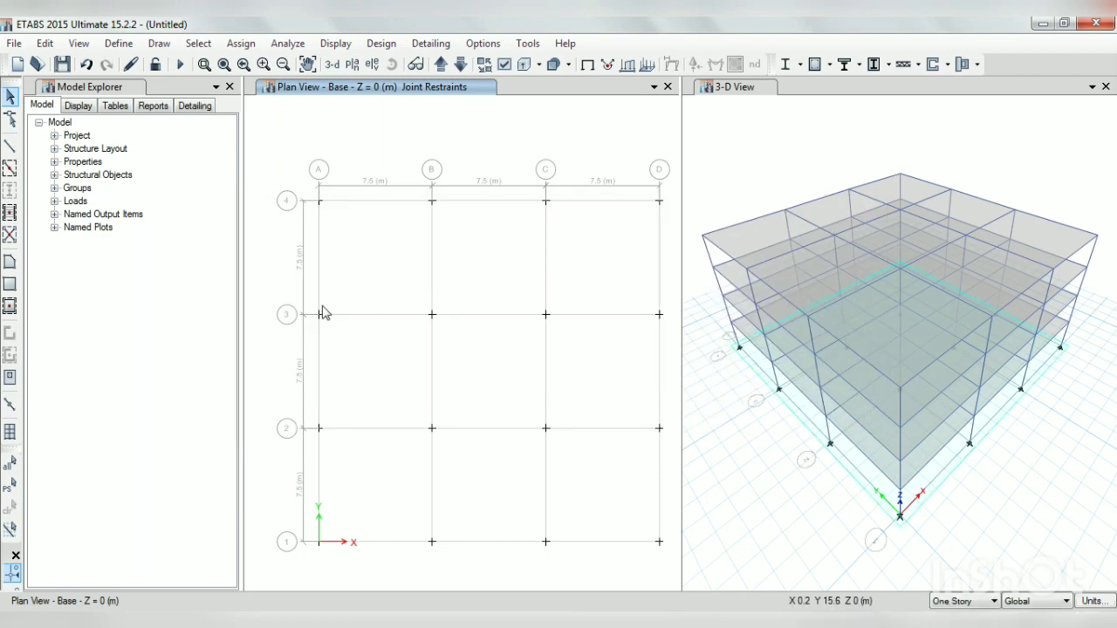
# - Base mass source MsSrc1 on specified load patterns only, without element self mass or additional mass, and add Dead with multiplier 1
pyautogui.click(119, 44)
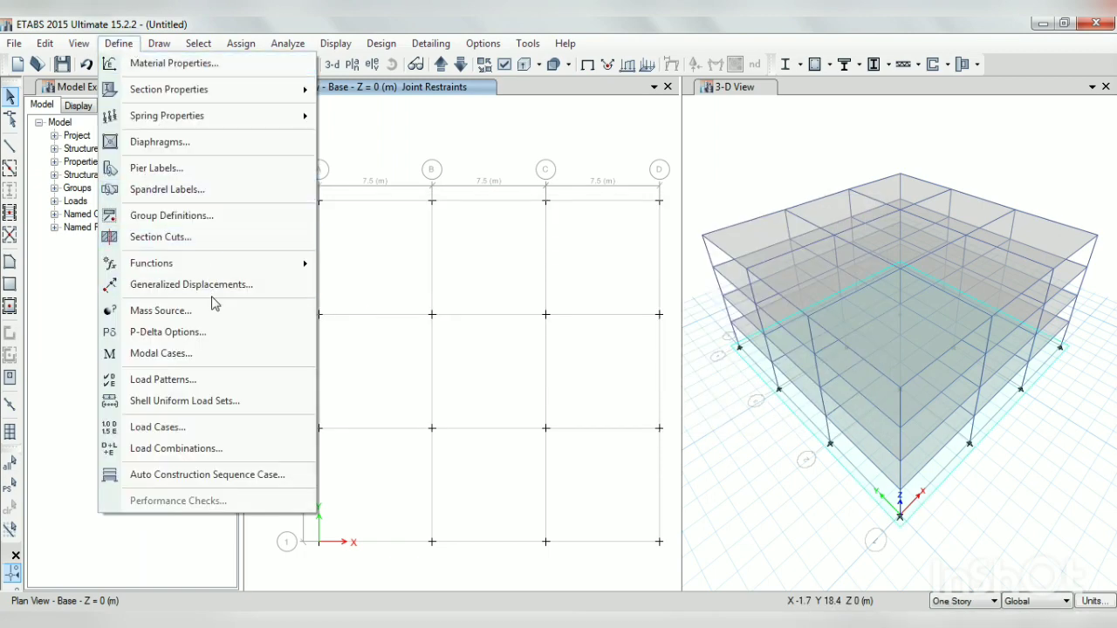
pyautogui.click(160, 311)
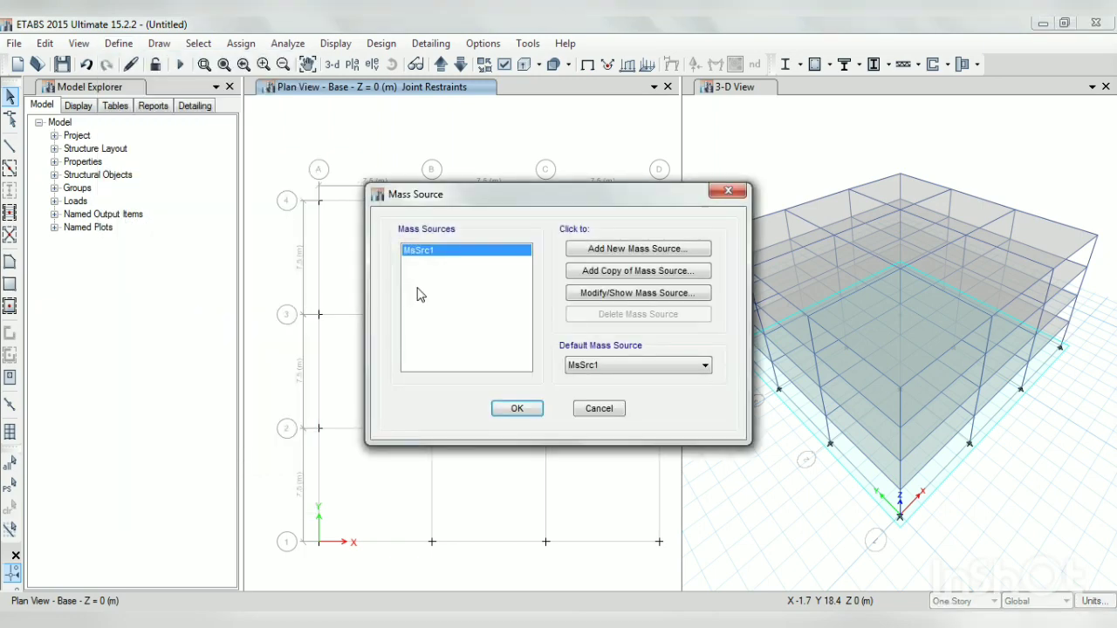
pyautogui.click(600, 297)
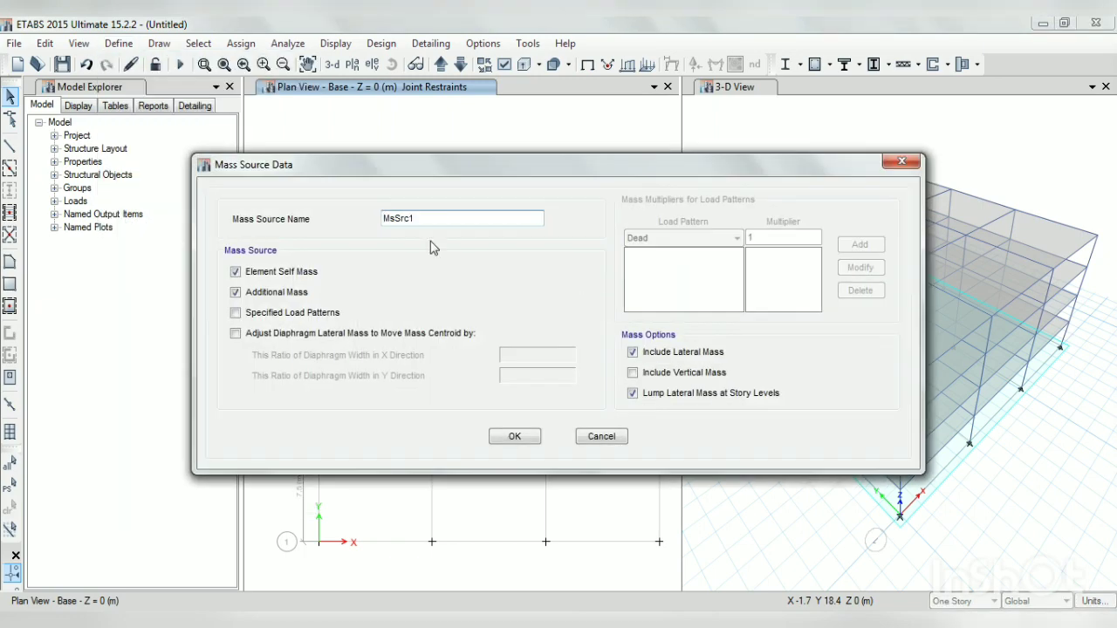
pyautogui.click(281, 314)
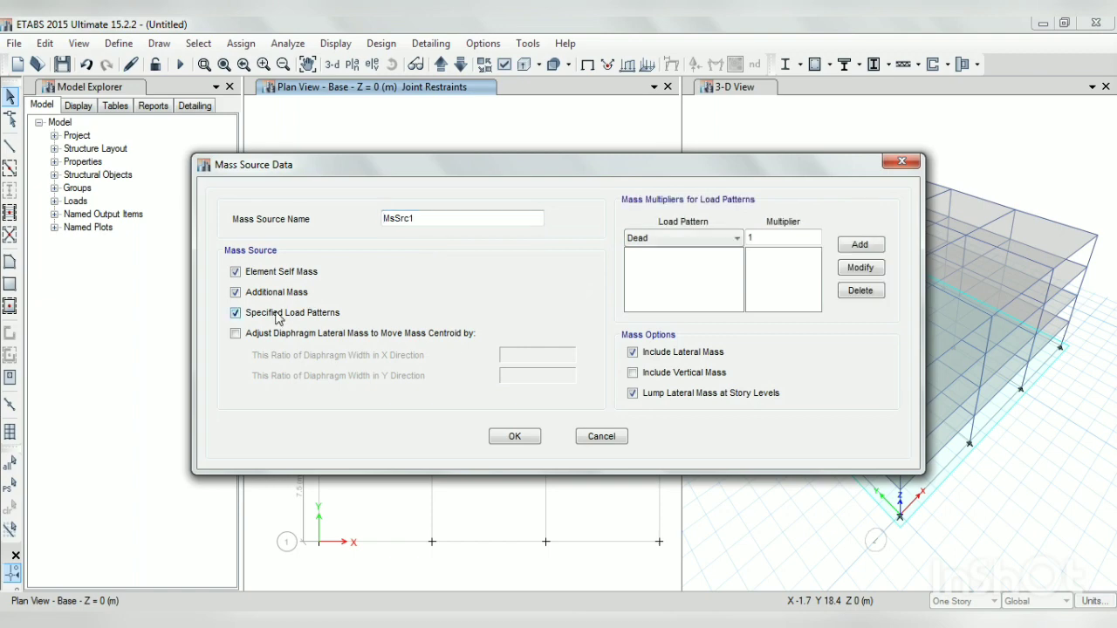
pyautogui.click(262, 292)
pyautogui.click(244, 270)
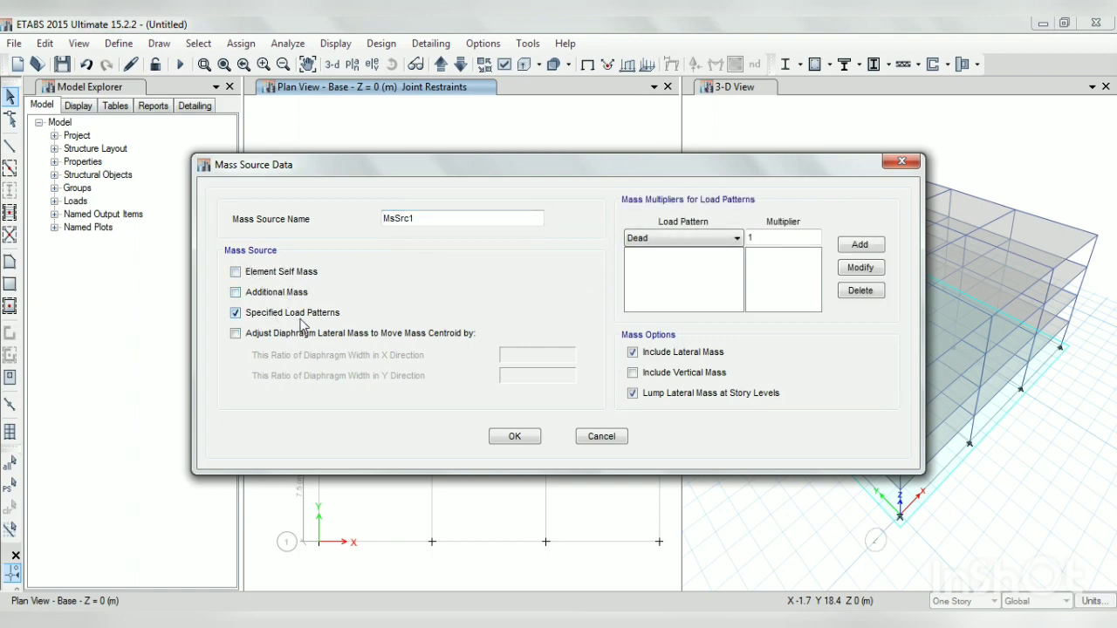
pyautogui.click(859, 245)
pyautogui.click(721, 238)
pyautogui.click(645, 264)
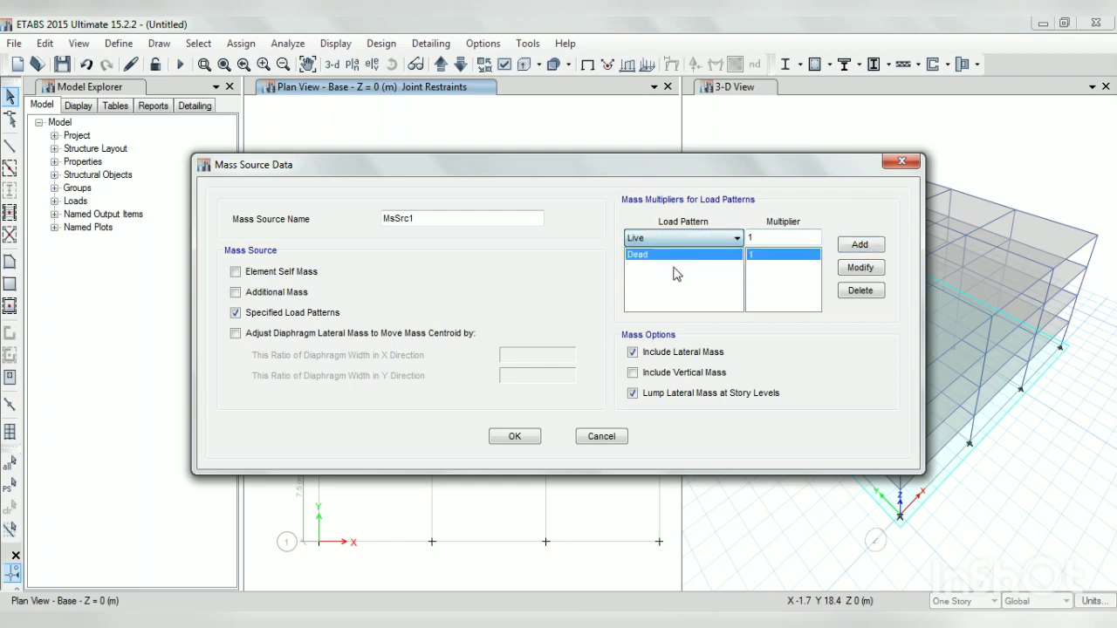
pyautogui.click(859, 246)
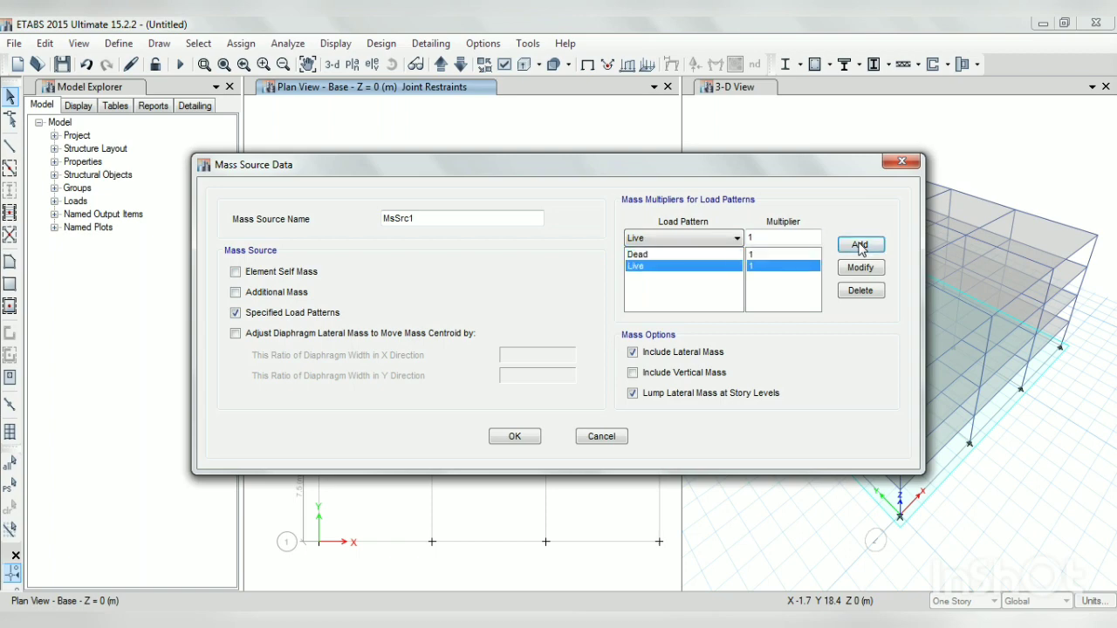
pyautogui.click(860, 289)
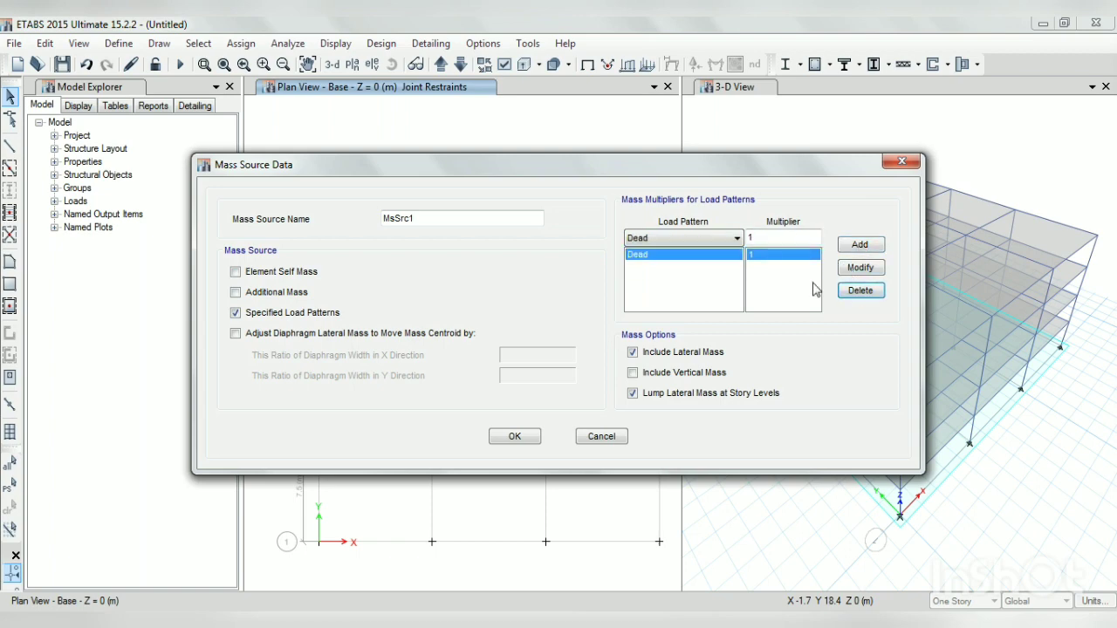
# - Add the Live load pattern to the mass source with a multiplier of 0.25
pyautogui.click(670, 238)
pyautogui.click(677, 266)
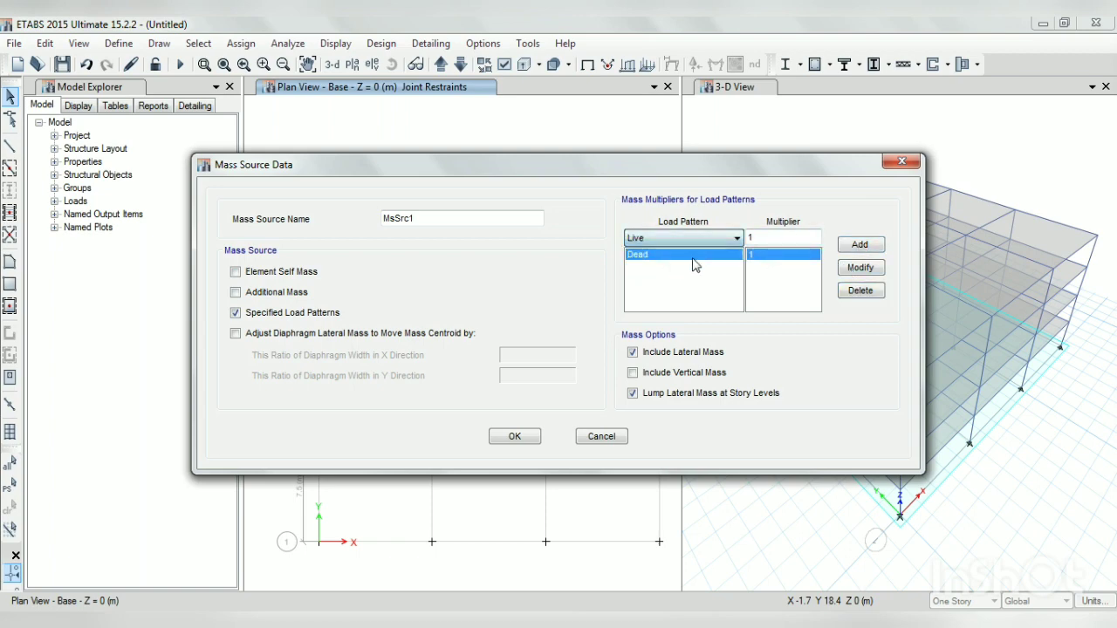
pyautogui.write('0')
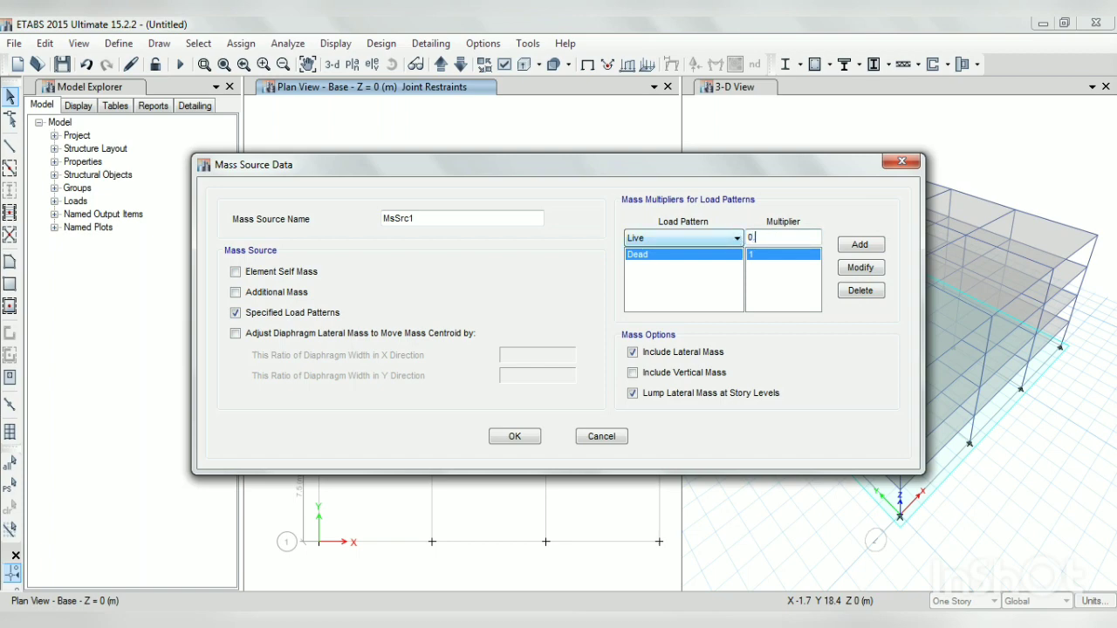
pyautogui.write('.25')
pyautogui.click(843, 246)
# - Add the SIDL load pattern to the mass source with a multiplier of 1 and accept the mass source definition
pyautogui.click(683, 238)
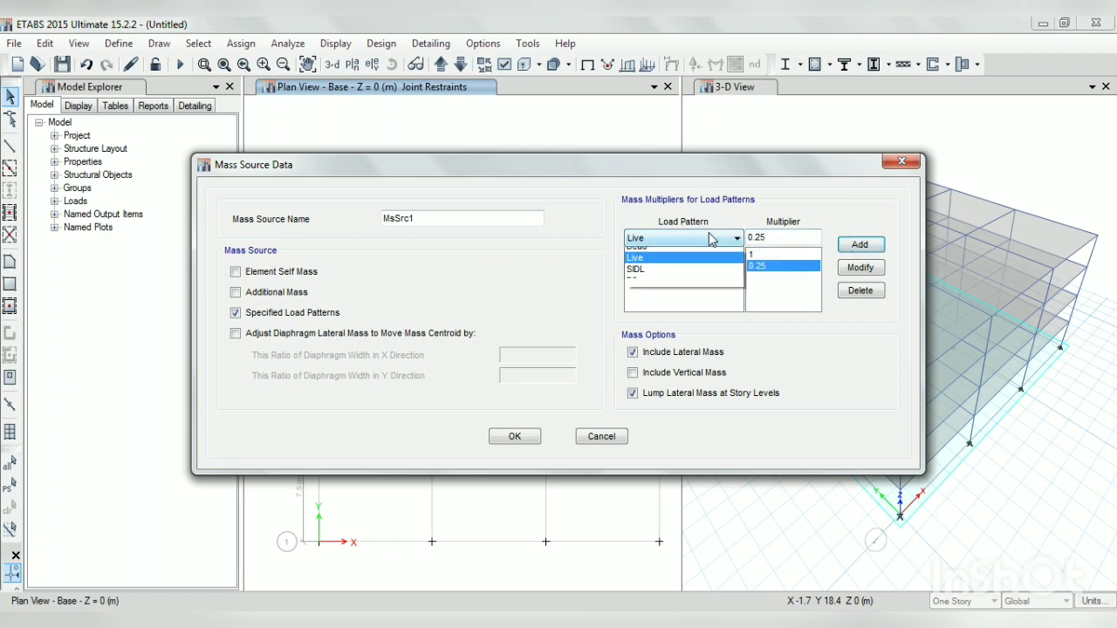
pyautogui.click(665, 276)
pyautogui.doubleClick(767, 240)
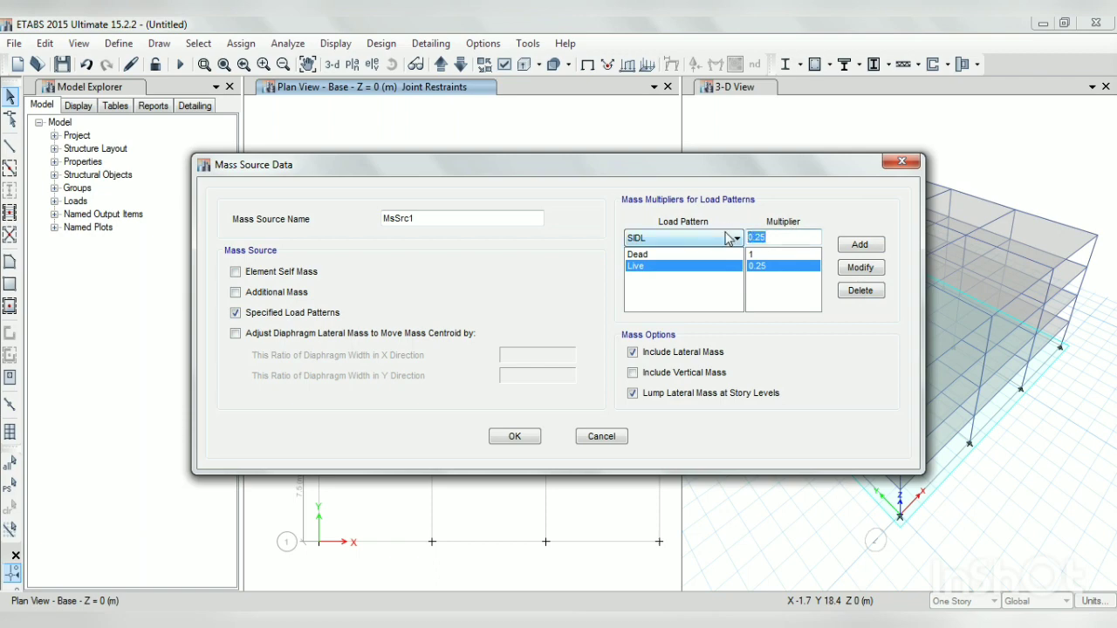
pyautogui.write('1')
pyautogui.click(859, 245)
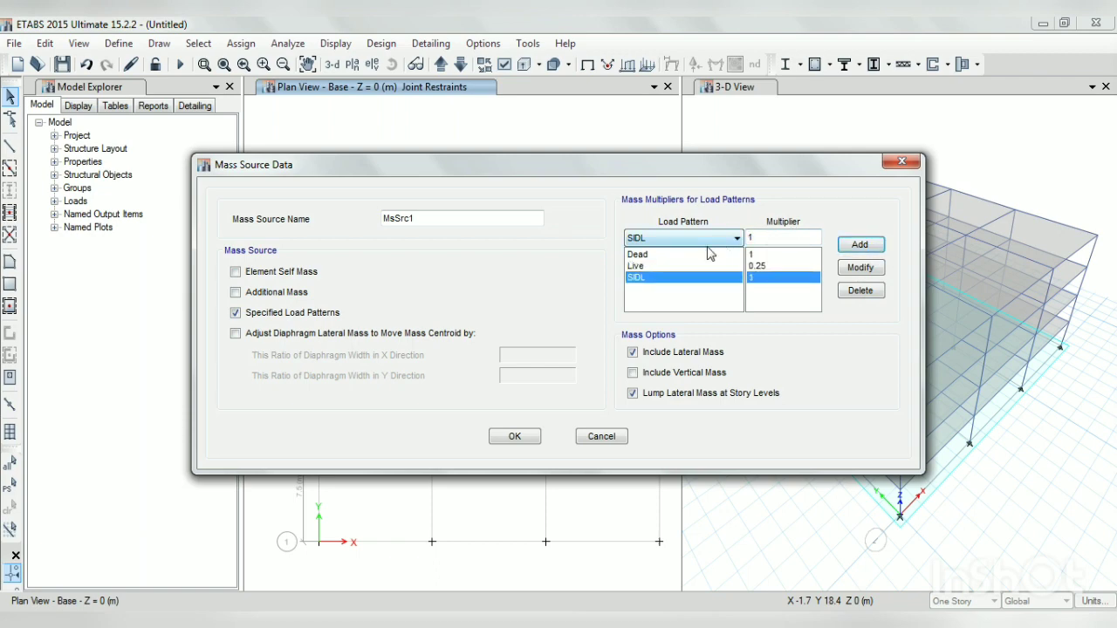
pyautogui.click(517, 436)
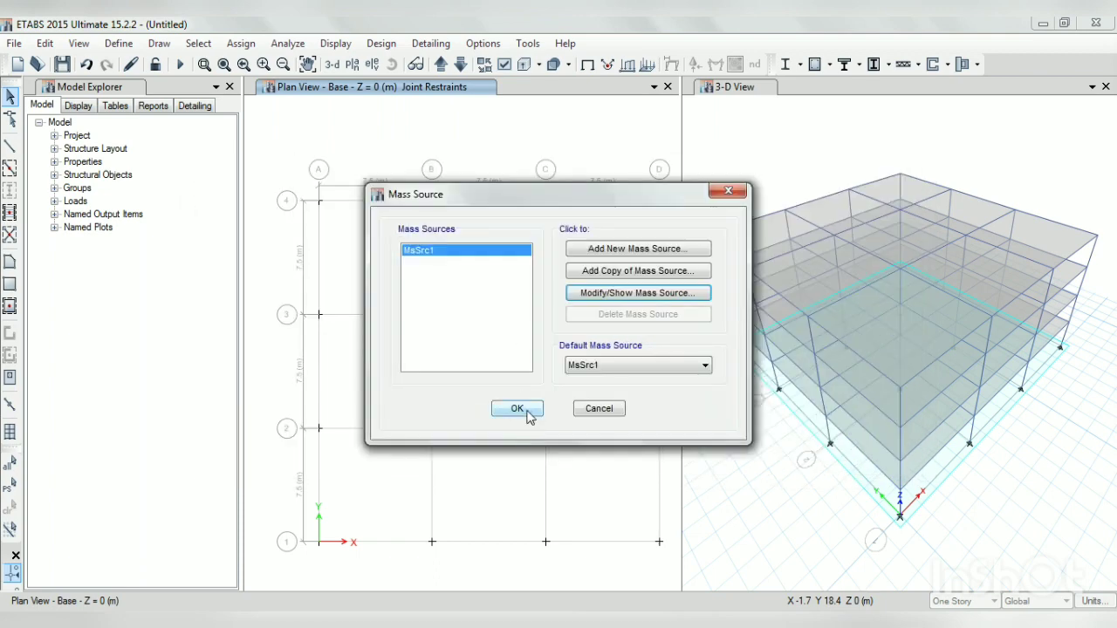
pyautogui.click(524, 412)
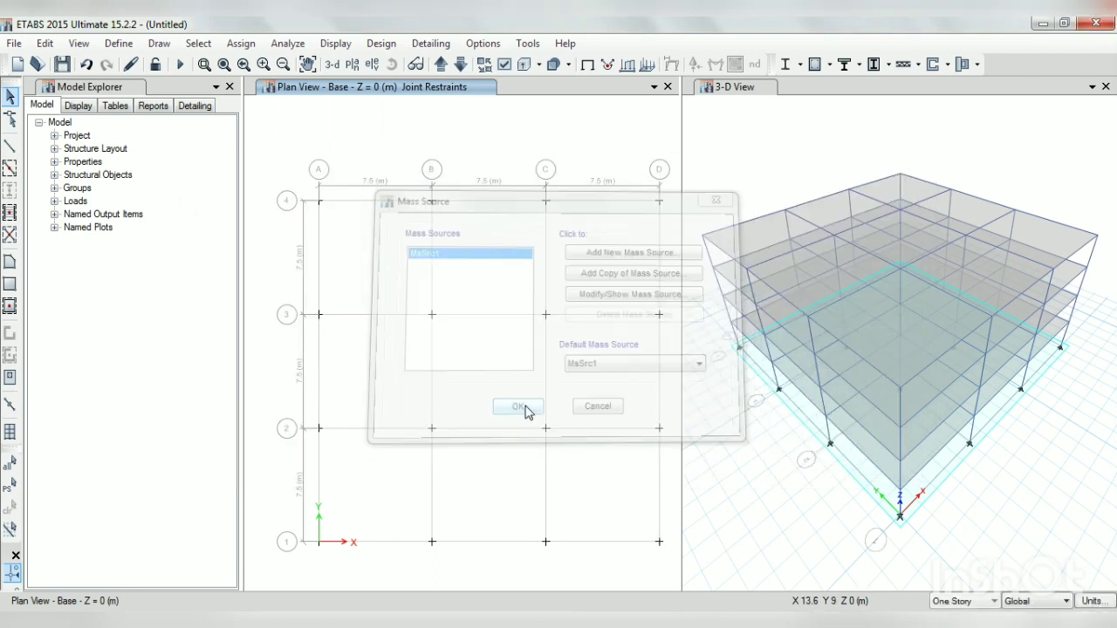
# - Review the rigidity setting in the definition of diaphragm D1
pyautogui.click(120, 45)
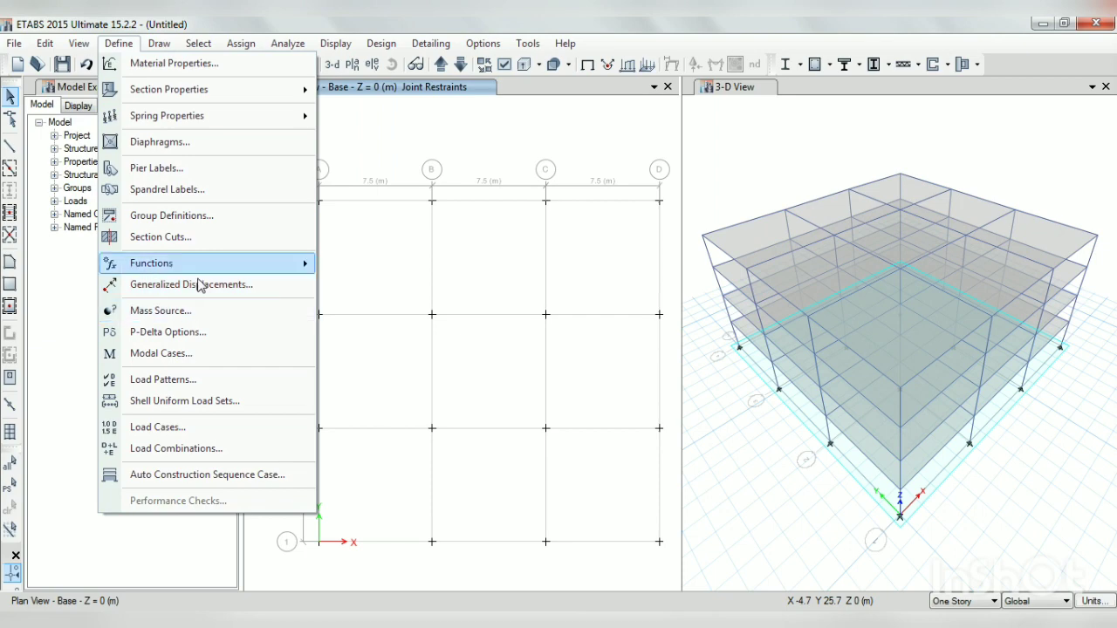
pyautogui.click(206, 144)
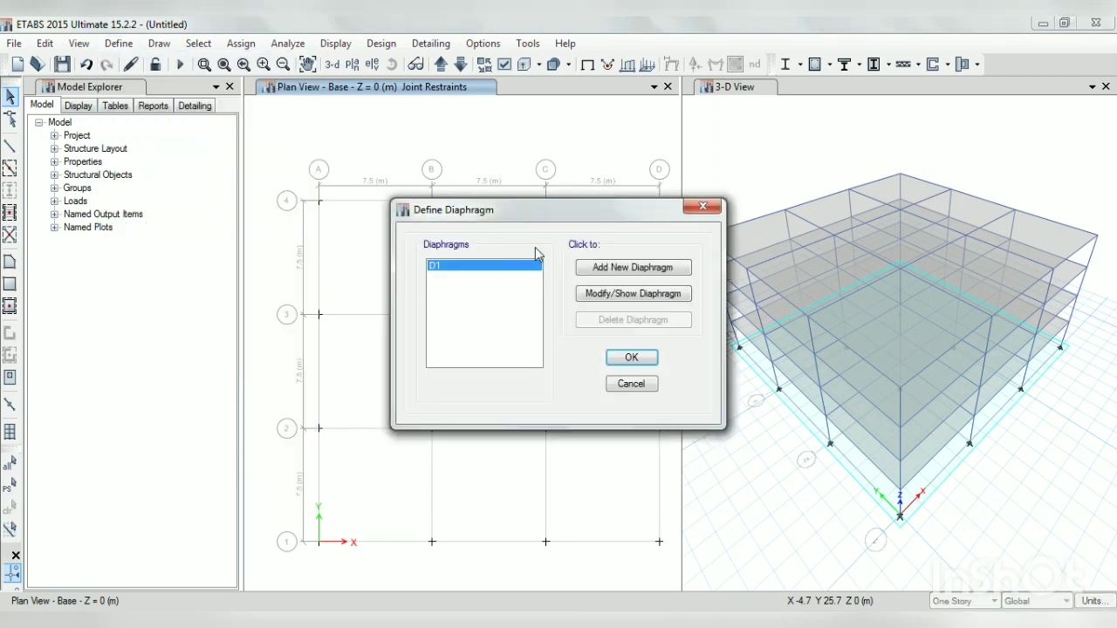
pyautogui.click(601, 296)
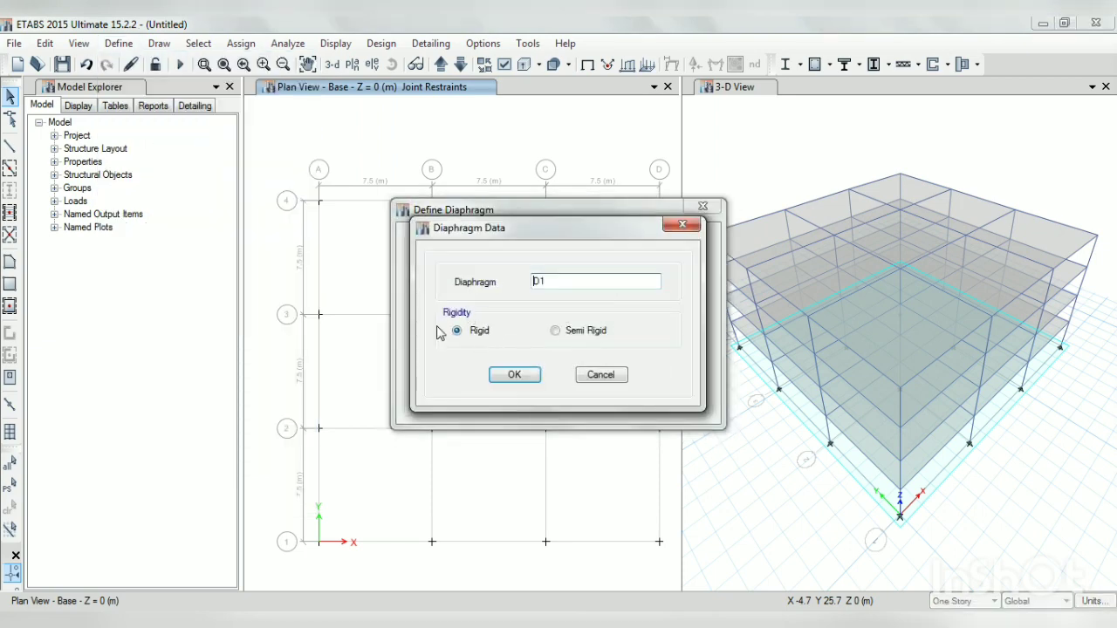
pyautogui.click(517, 377)
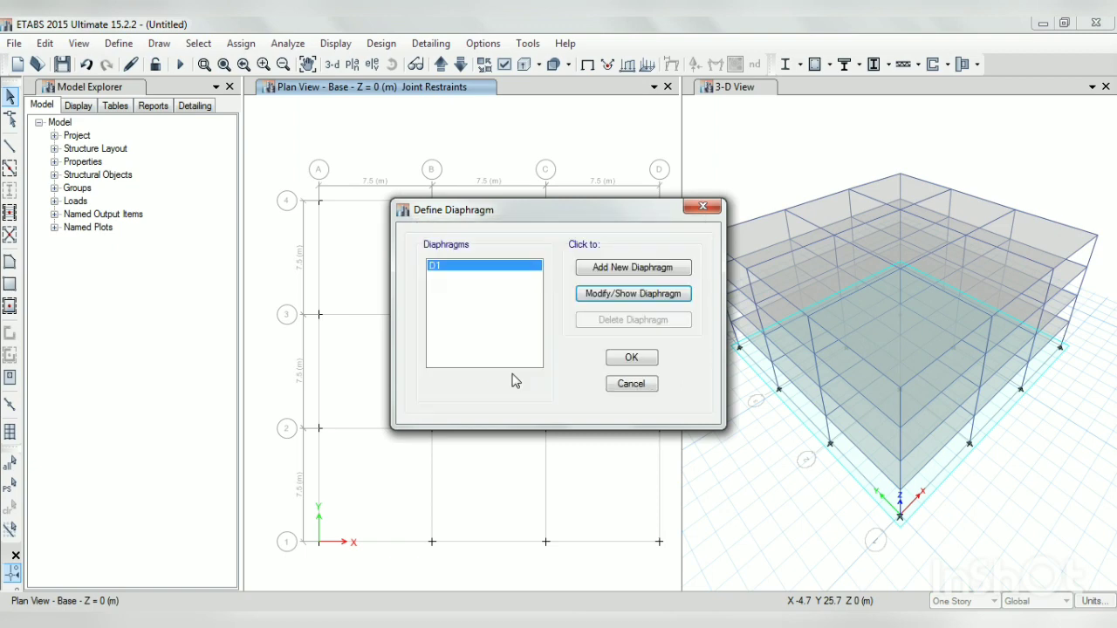
pyautogui.click(630, 358)
# - Show the Story1 plan and select all floor objects in the model by object type
pyautogui.click(441, 64)
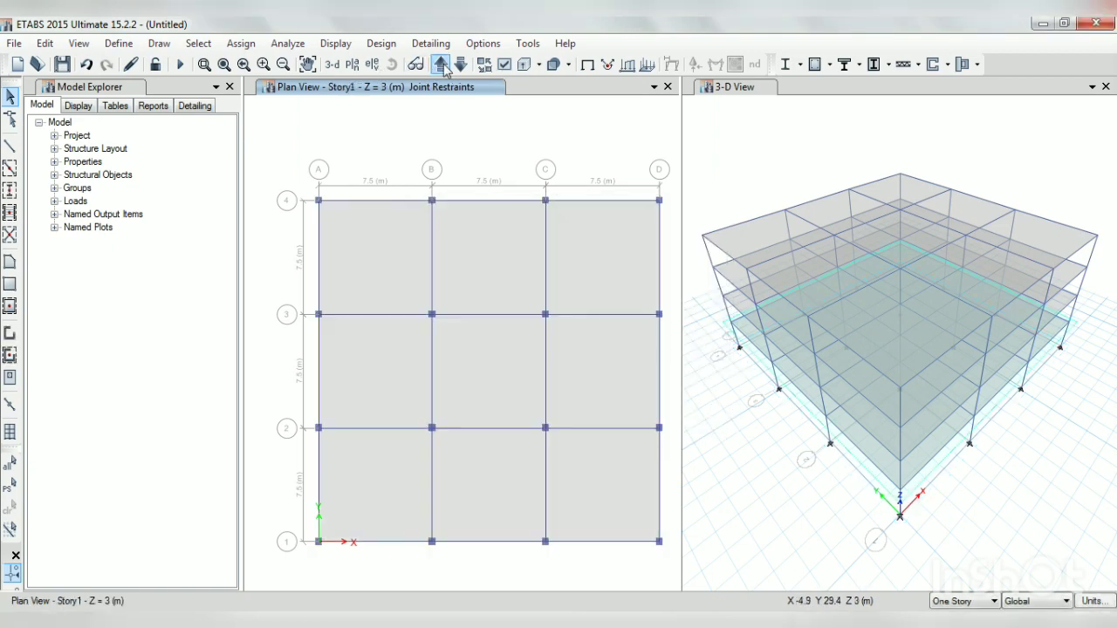
pyautogui.click(198, 42)
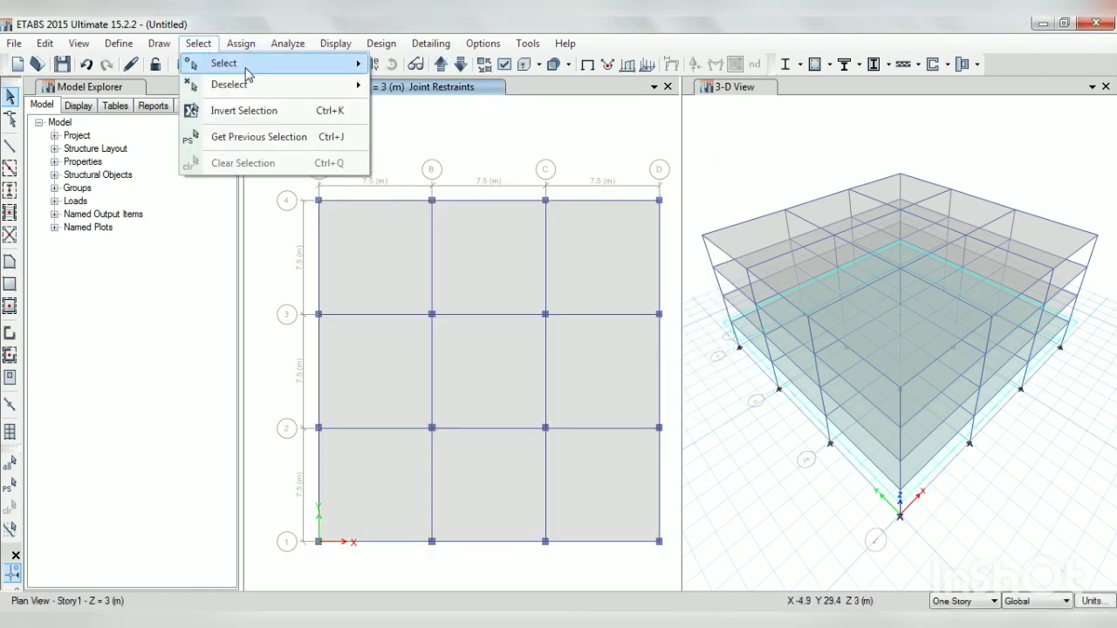
pyautogui.moveTo(247, 70)
pyautogui.click(388, 180)
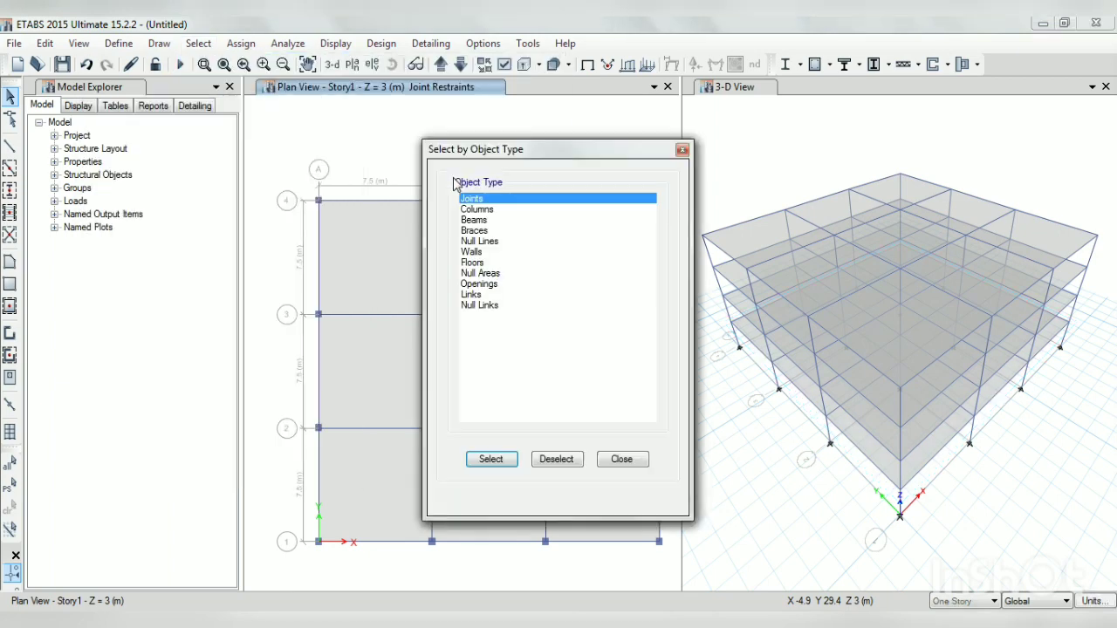
pyautogui.click(491, 262)
pyautogui.click(503, 462)
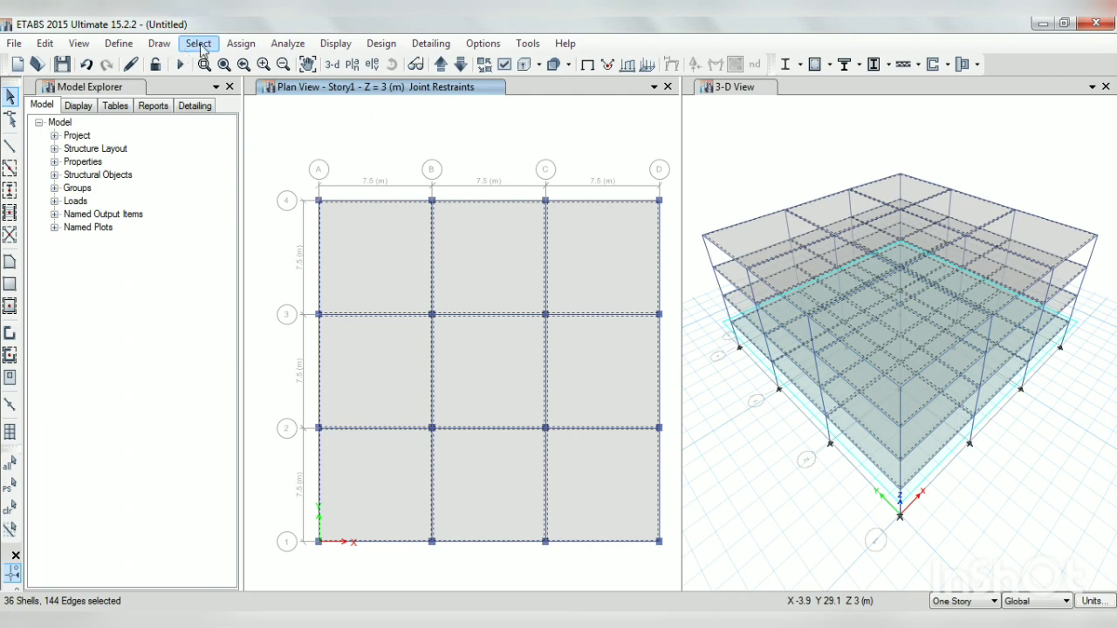
# - Assign diaphragm D1 to the selected floor shells
pyautogui.click(240, 42)
pyautogui.moveTo(330, 183)
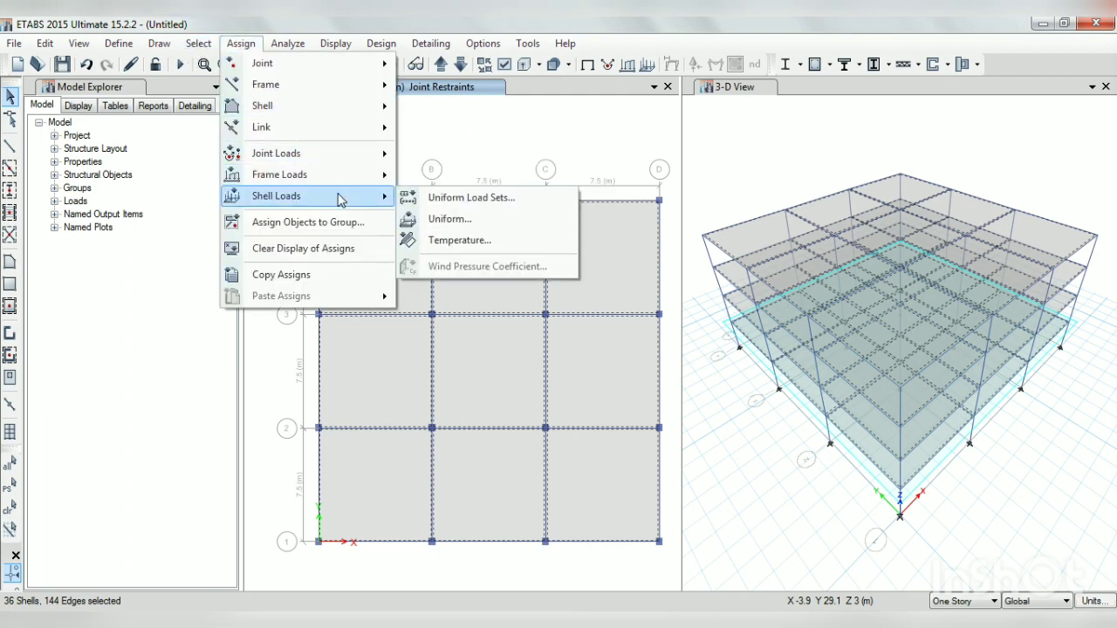
pyautogui.moveTo(351, 106)
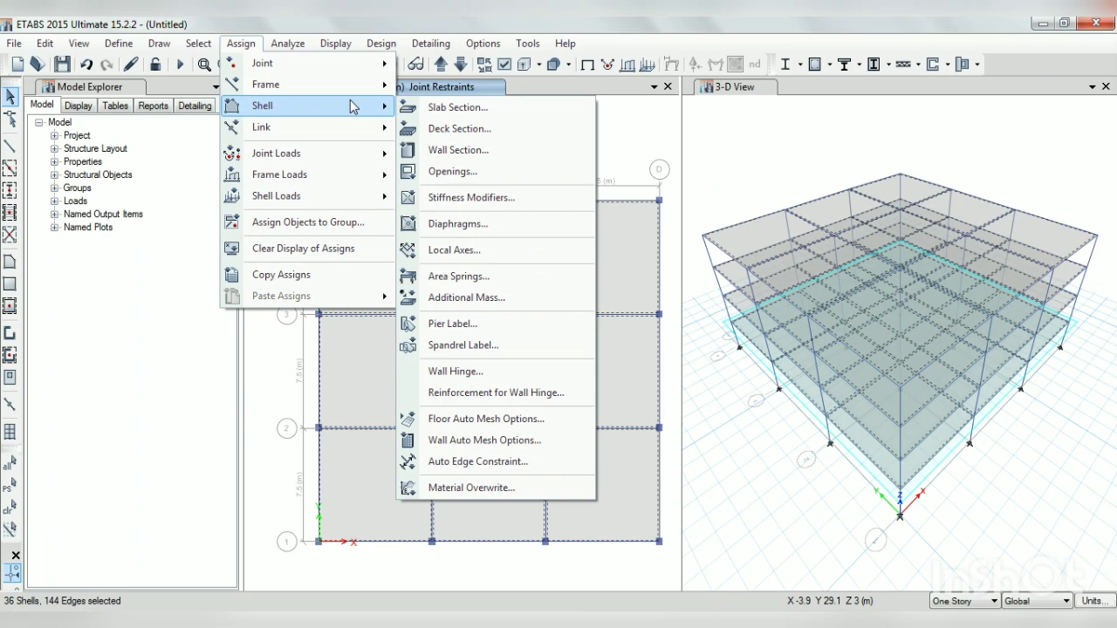
pyautogui.click(471, 225)
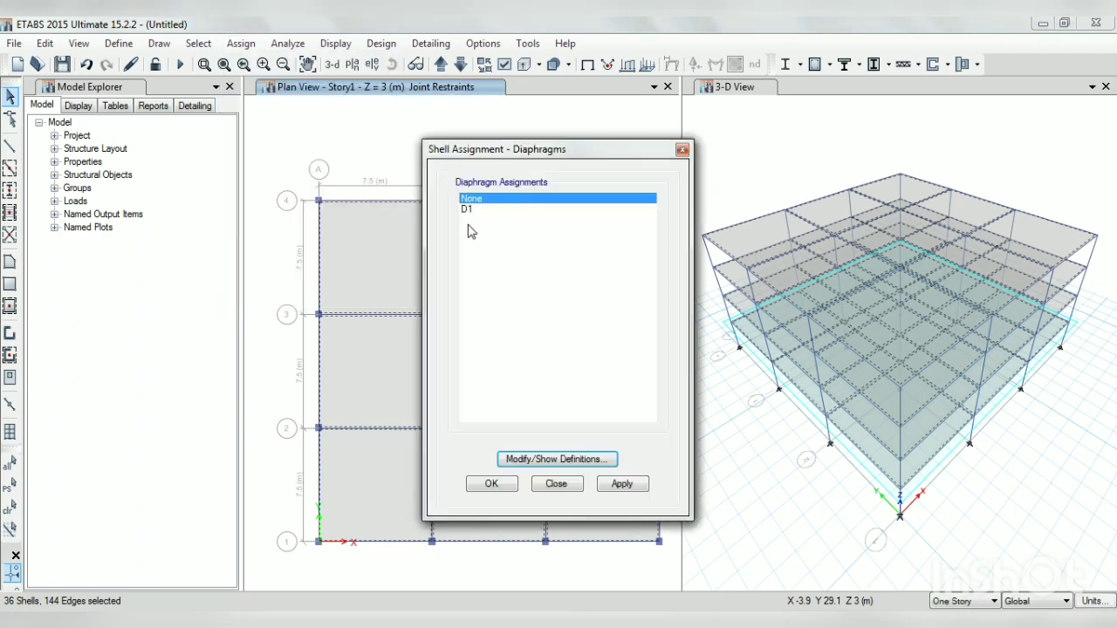
pyautogui.click(467, 211)
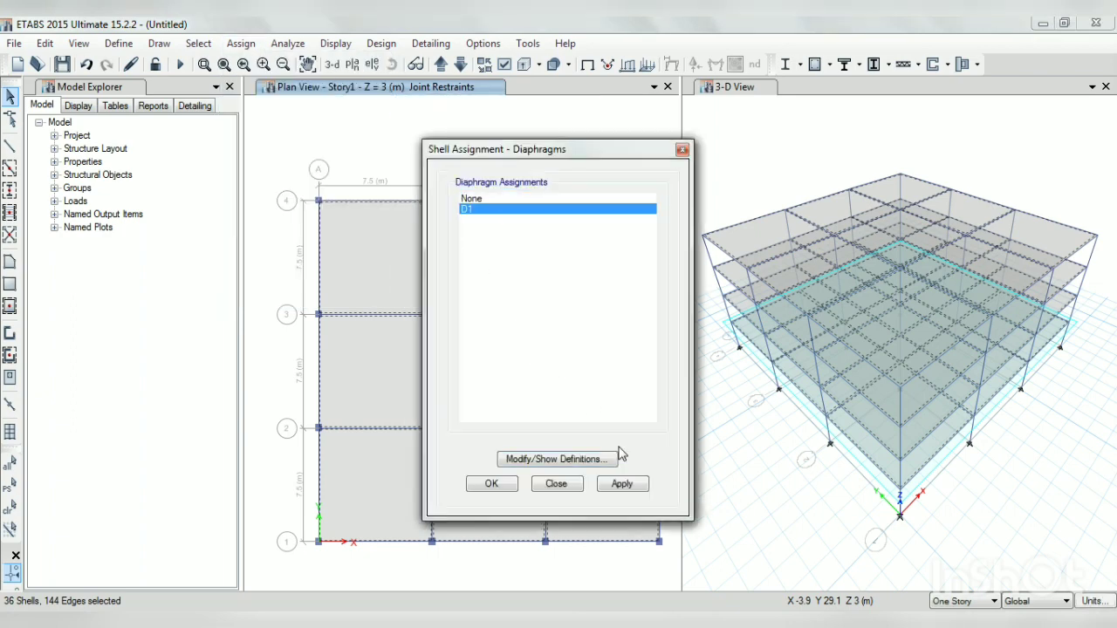
pyautogui.click(621, 485)
pyautogui.click(494, 484)
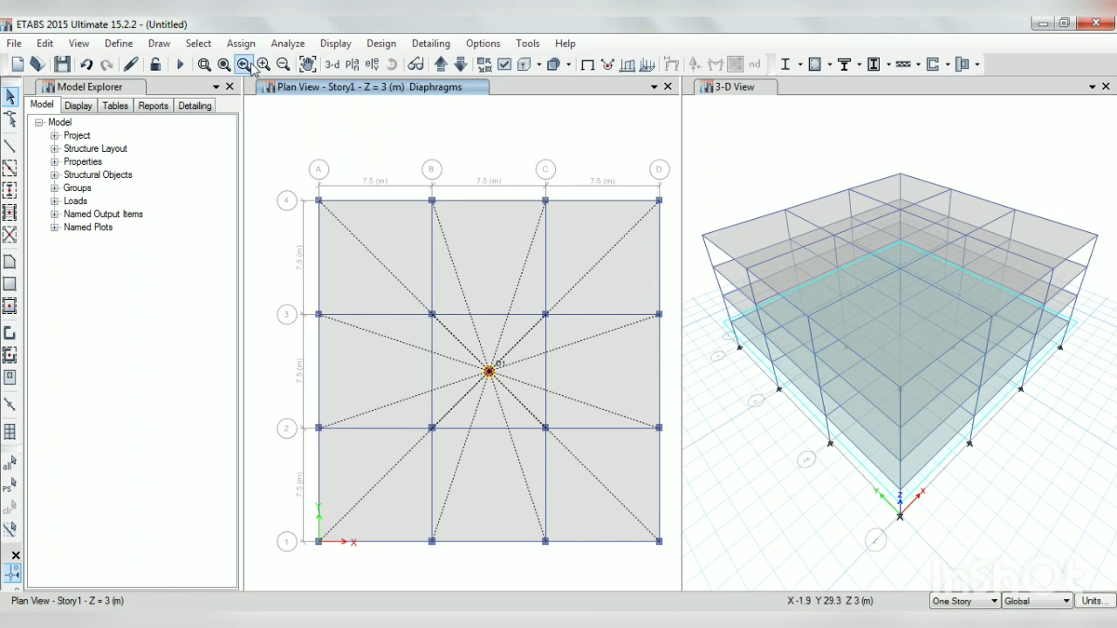
# - Run the analysis and save the model file as E4 in the BASE SHEAR folder
pyautogui.click(288, 44)
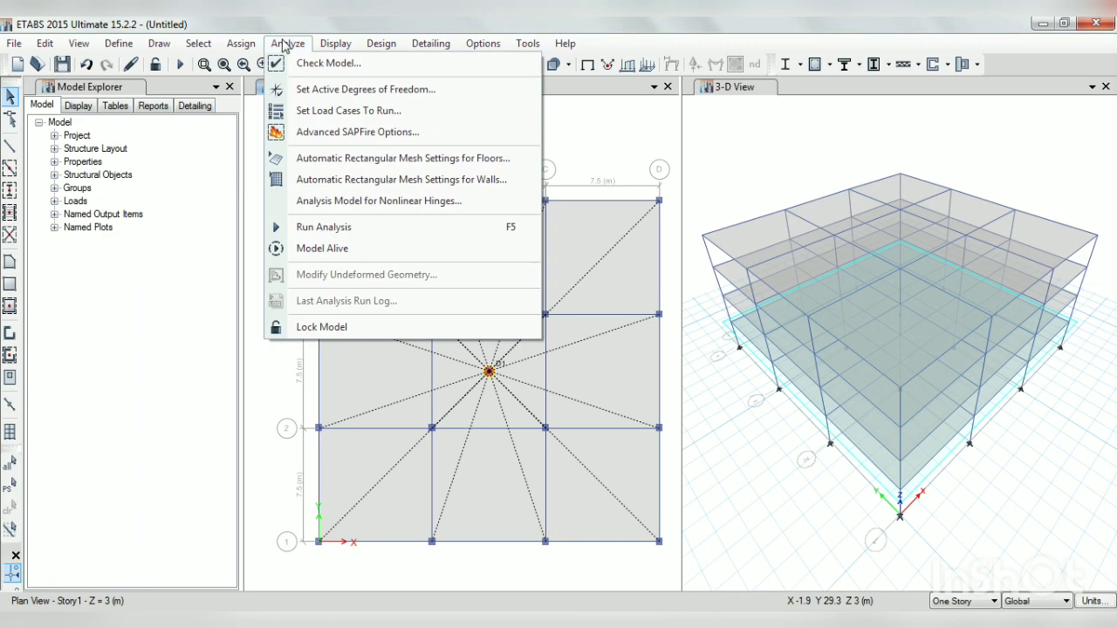
pyautogui.click(340, 228)
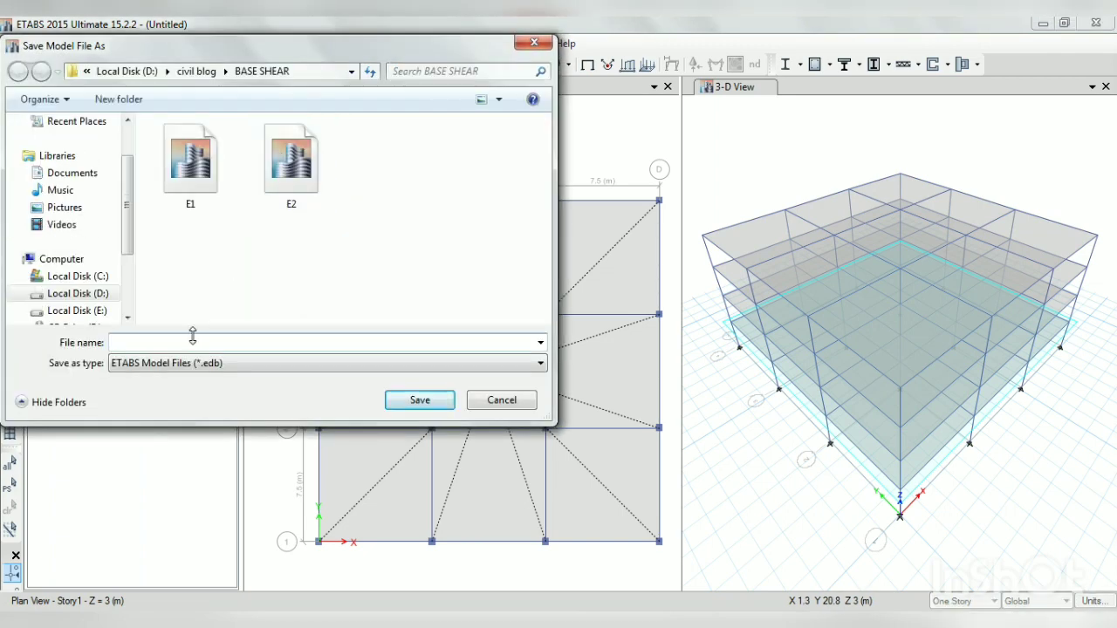
pyautogui.write('E')
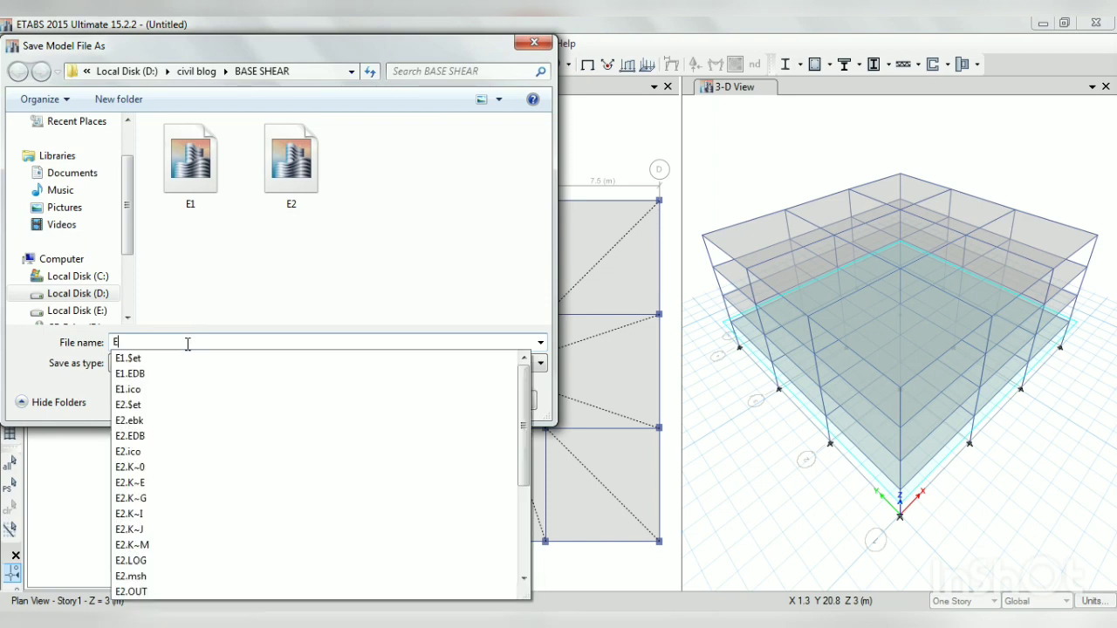
pyautogui.write('4')
pyautogui.click(417, 402)
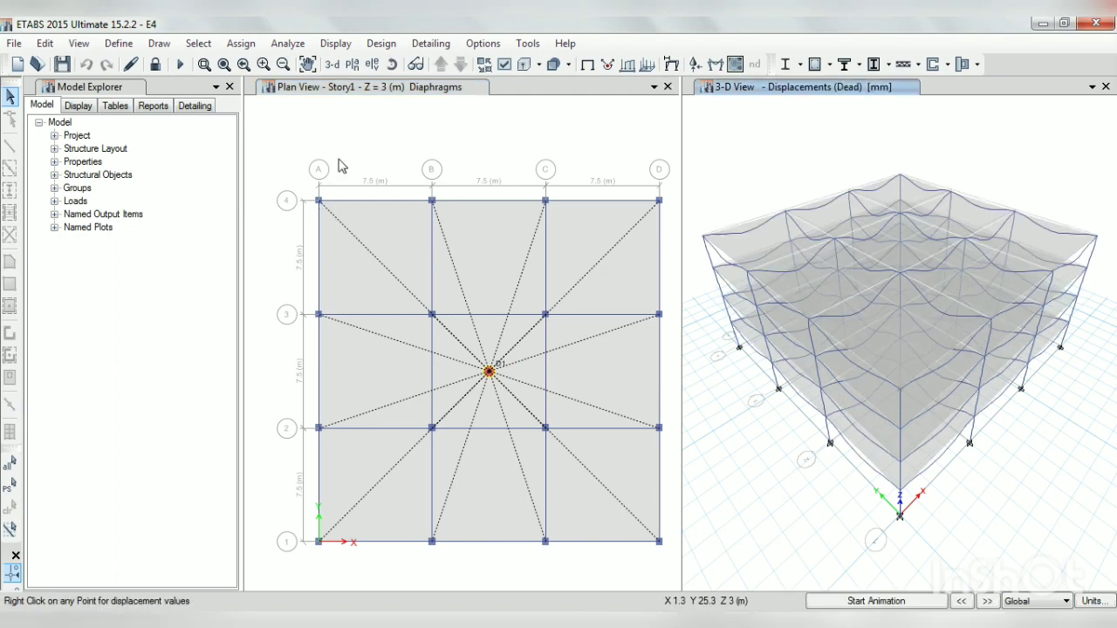
# - Open the story response plots and set the display type to story shears
pyautogui.click(335, 44)
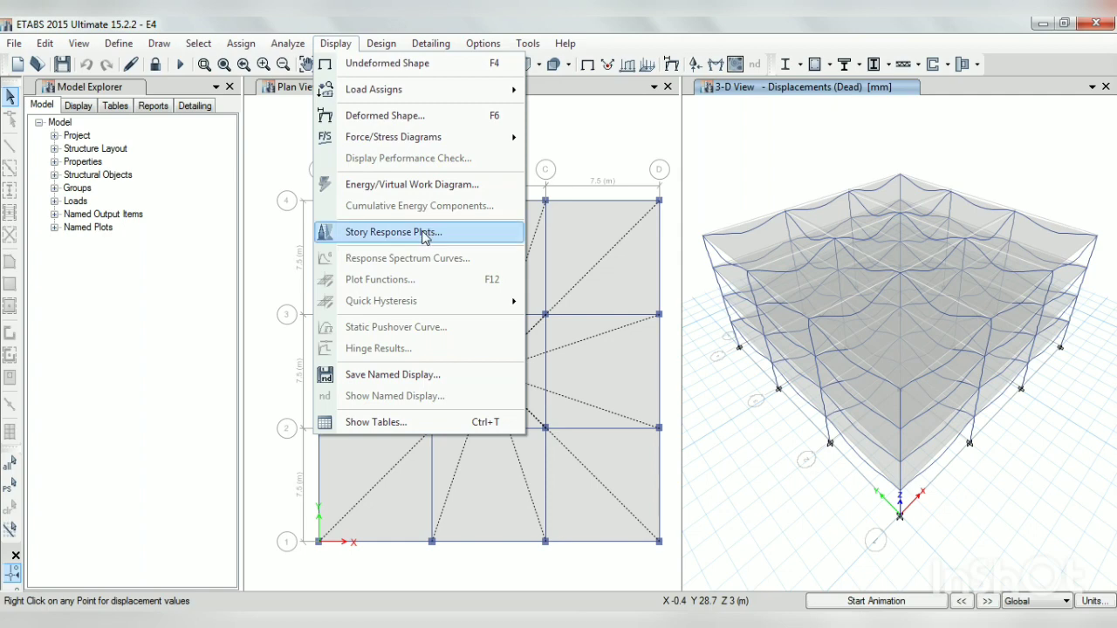
pyautogui.click(422, 236)
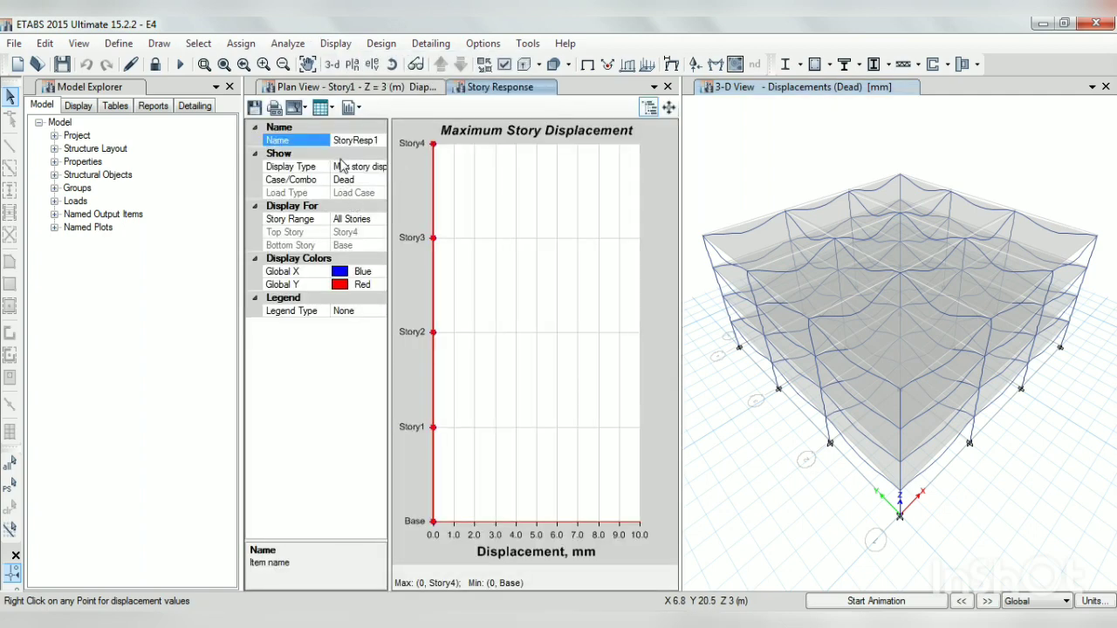
pyautogui.click(366, 168)
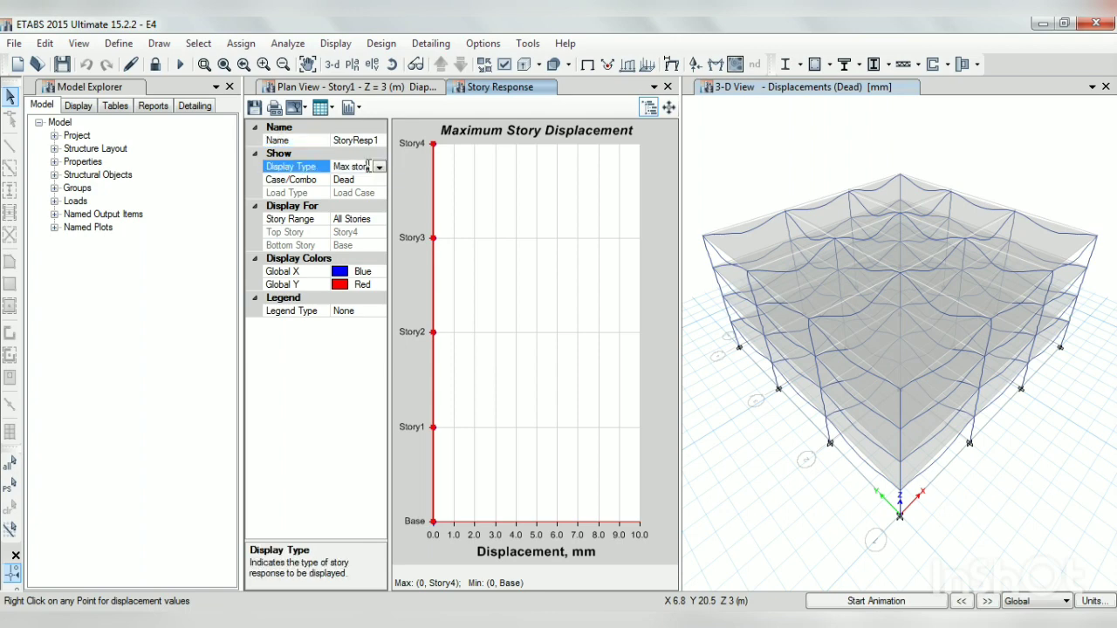
pyautogui.click(380, 167)
pyautogui.click(316, 263)
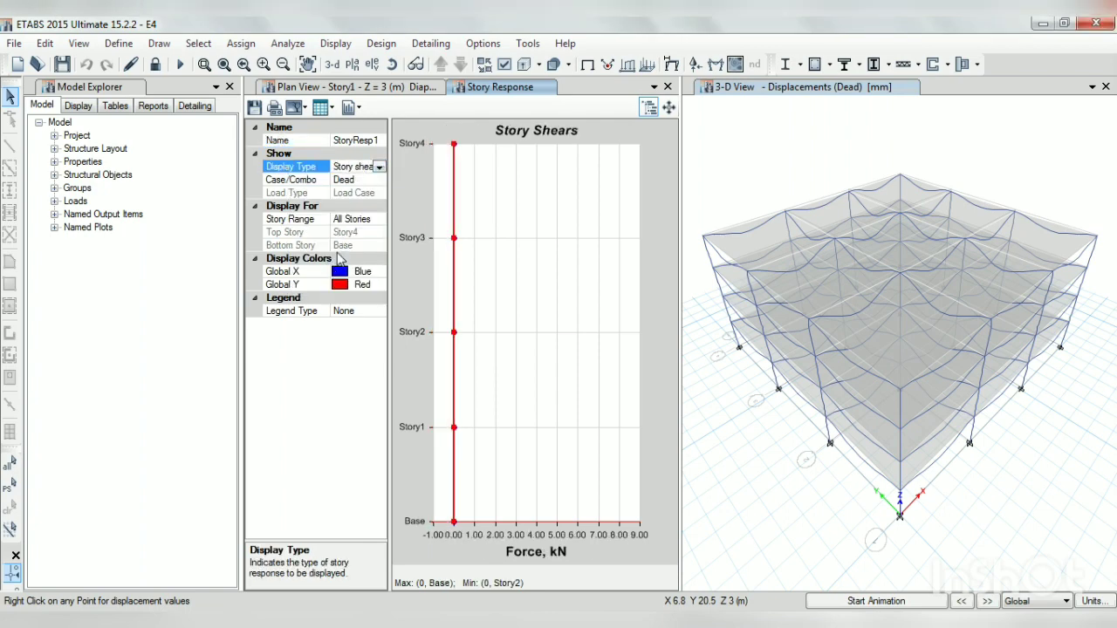
# - Show the story shears for load case EQX and switch the plot to load case EQ
pyautogui.click(352, 180)
pyautogui.click(378, 180)
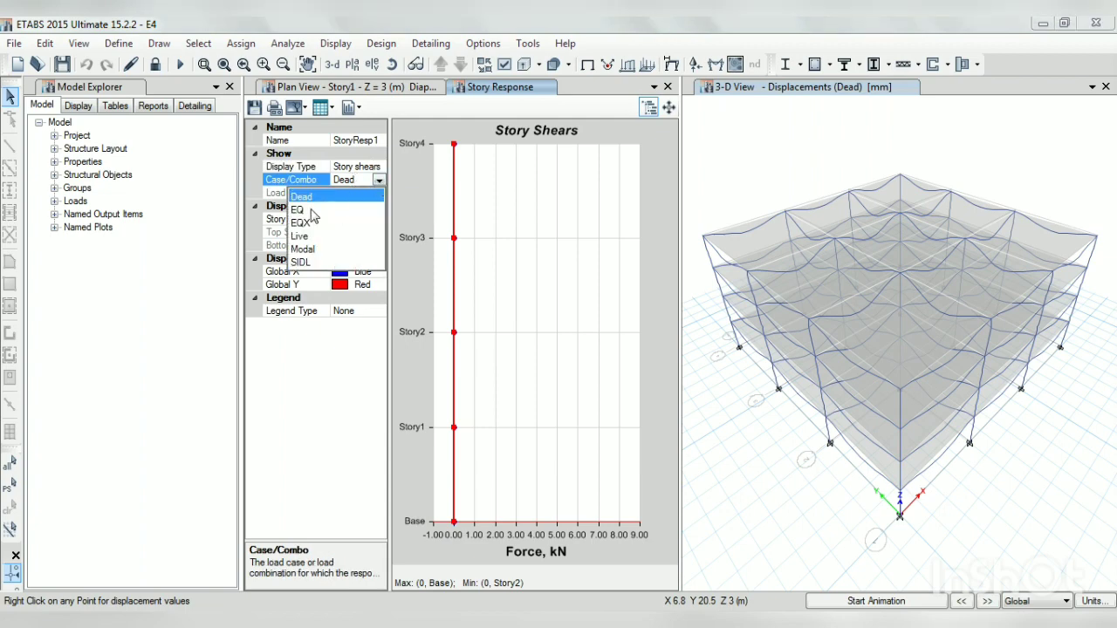
pyautogui.click(313, 223)
pyautogui.click(379, 180)
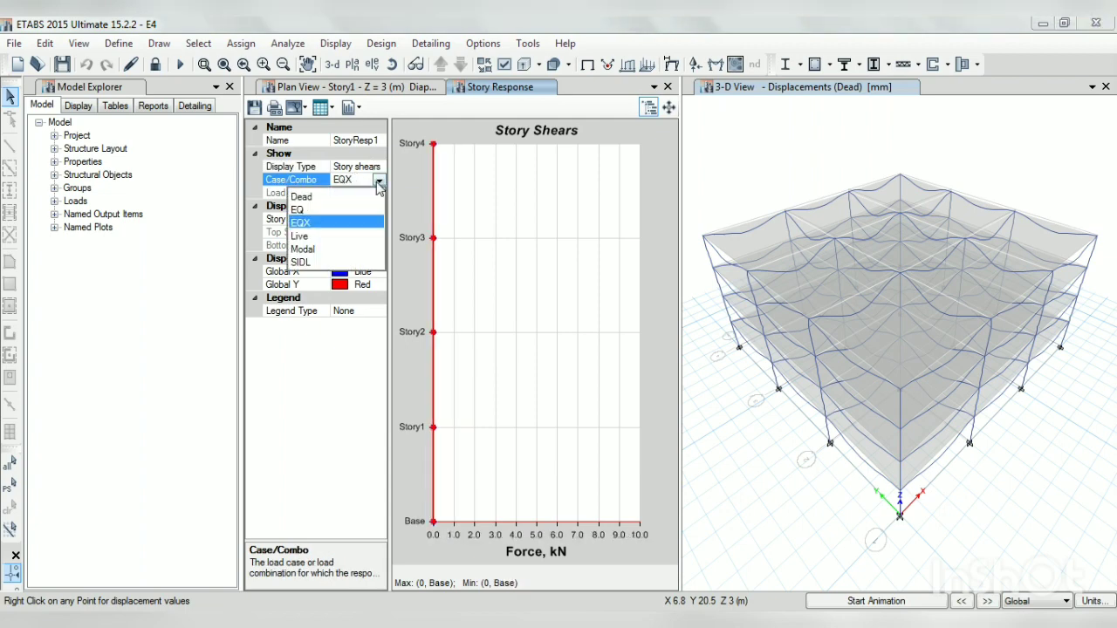
pyautogui.click(311, 212)
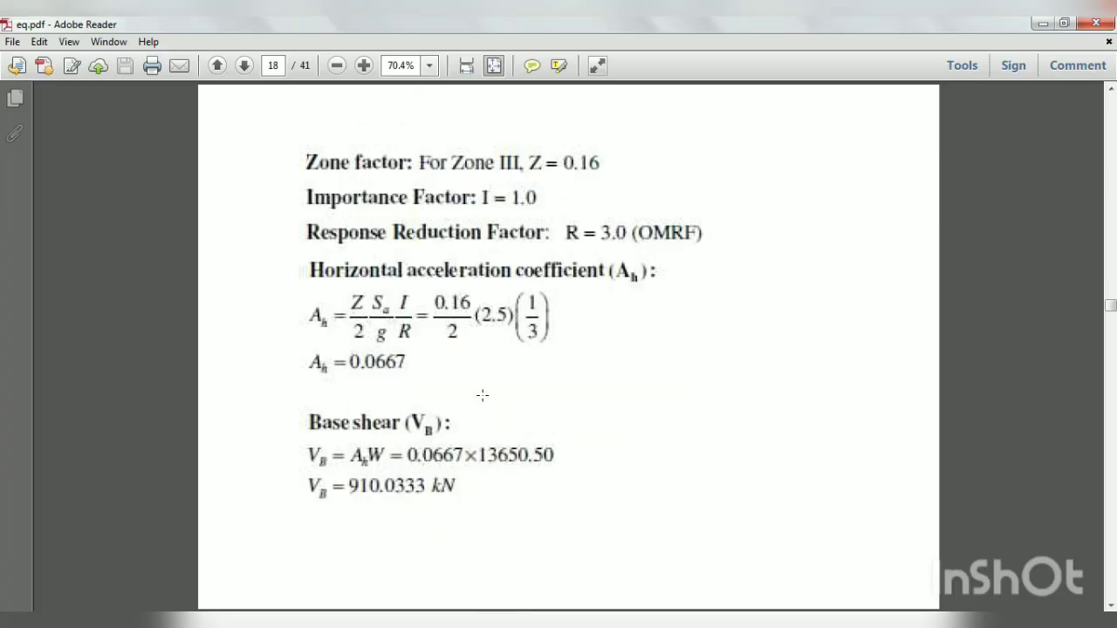
# - Compare the base shear calculation and storey shear table in eq.pdf in Adobe Reader with the ETABS story shear plot
pyautogui.scroll(-2, 482, 396)
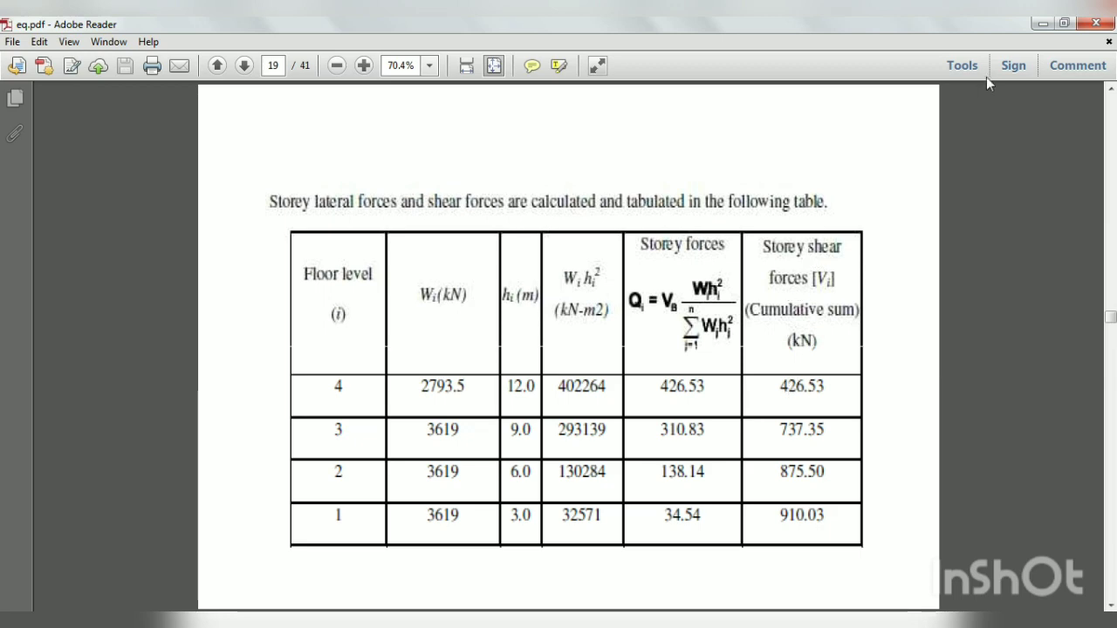
pyautogui.click(1042, 23)
pyautogui.moveTo(477, 622)
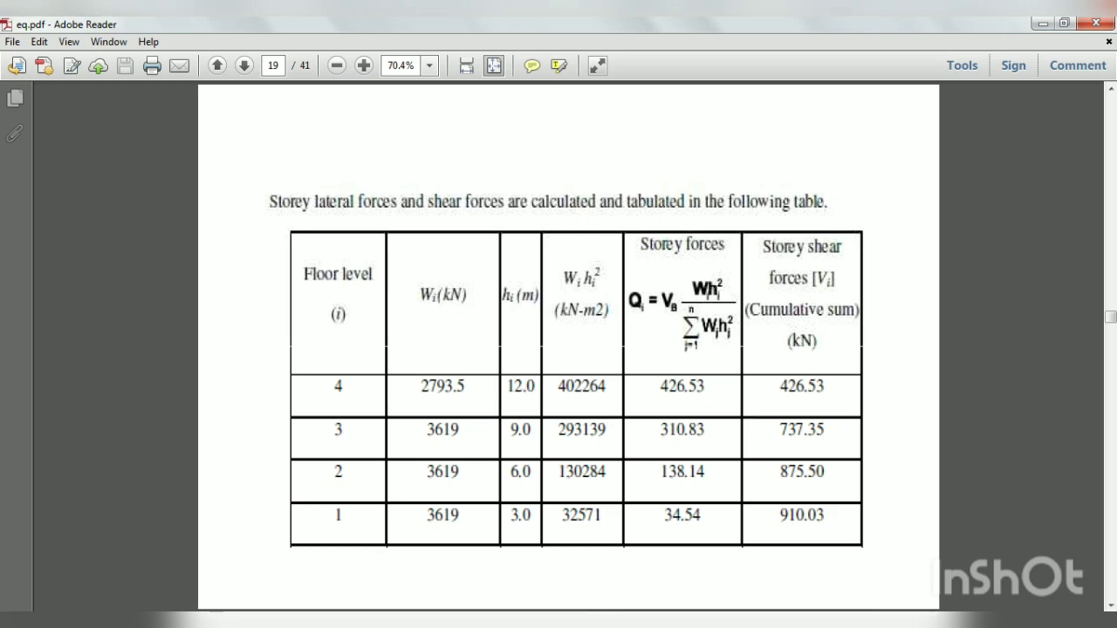
pyautogui.click(474, 623)
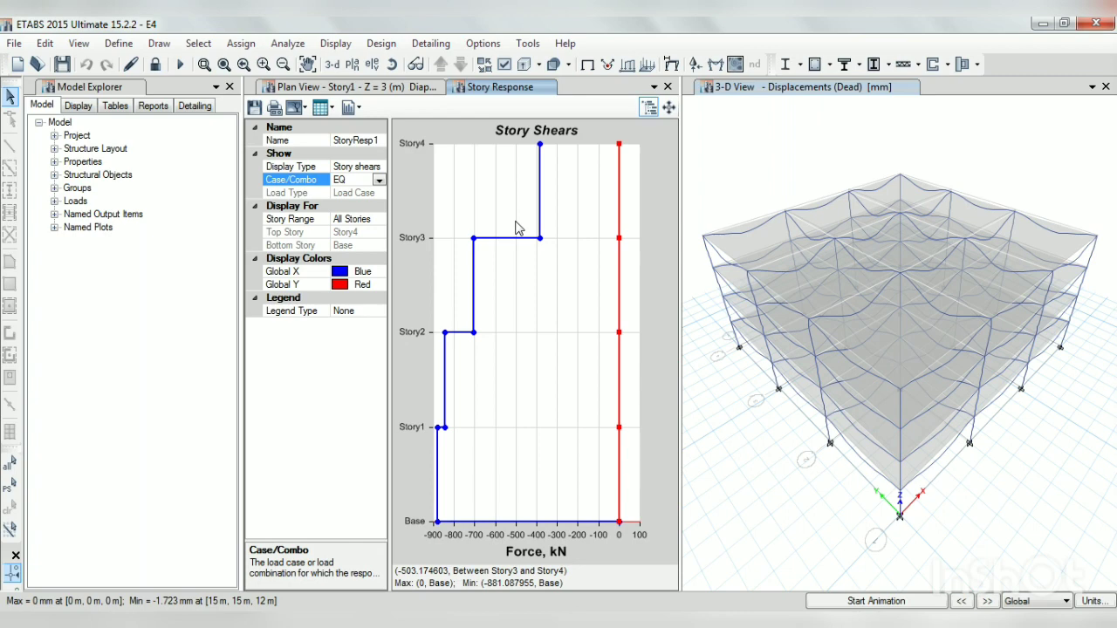
pyautogui.click(477, 623)
pyautogui.scroll(1, 541, 471)
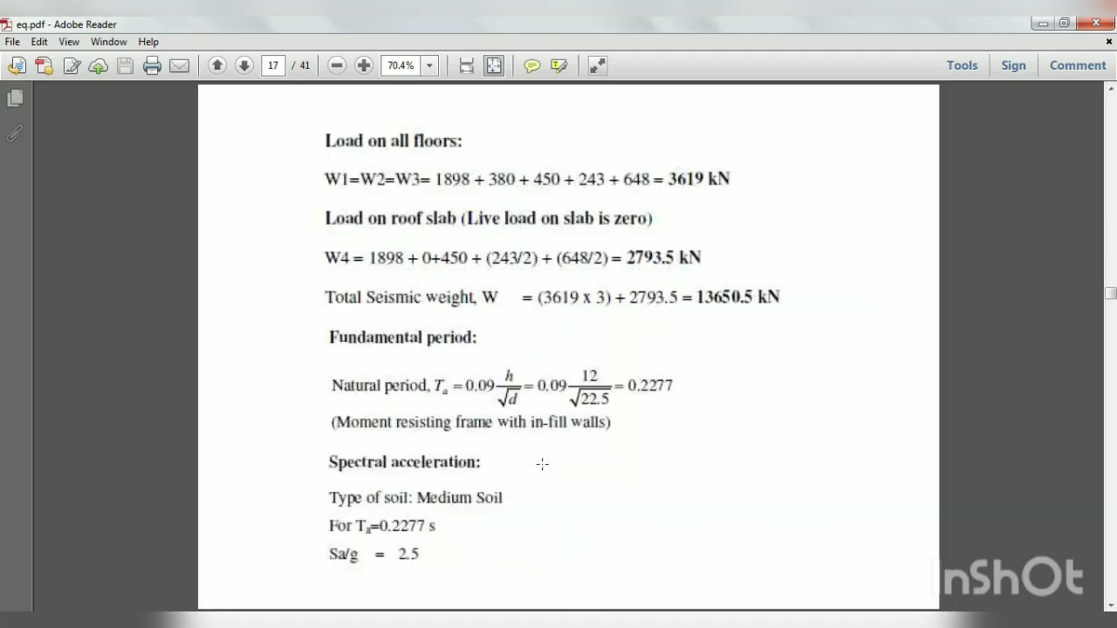
pyautogui.scroll(-1, 475, 441)
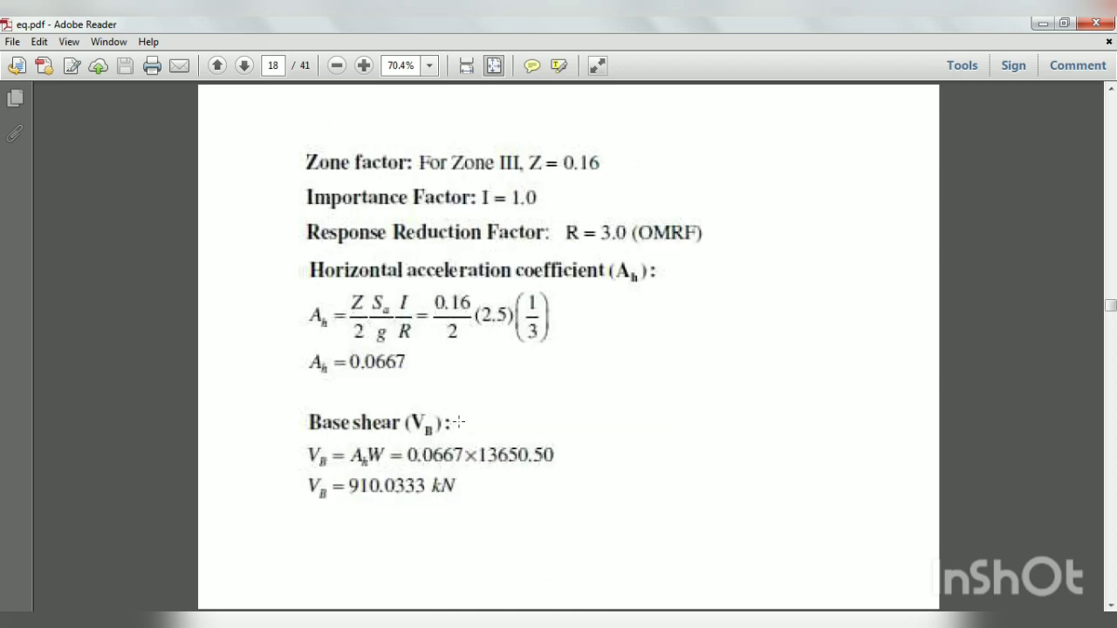